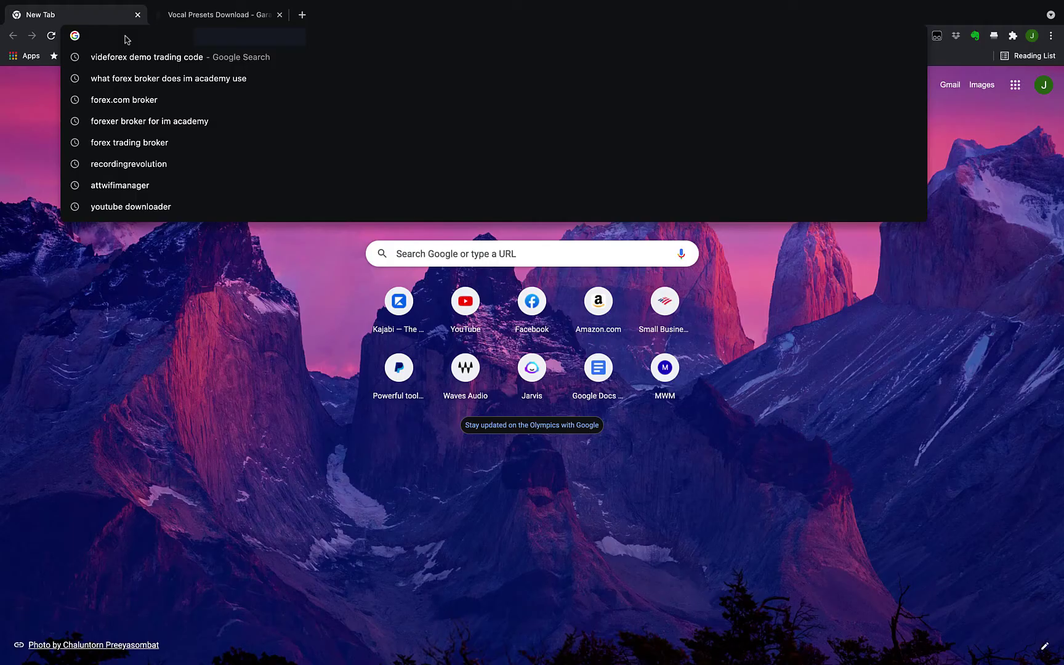
Step: Go to the cellardoorsound free presets address and skip the demo video ahead to the Channel EQ part
type("www.cella")
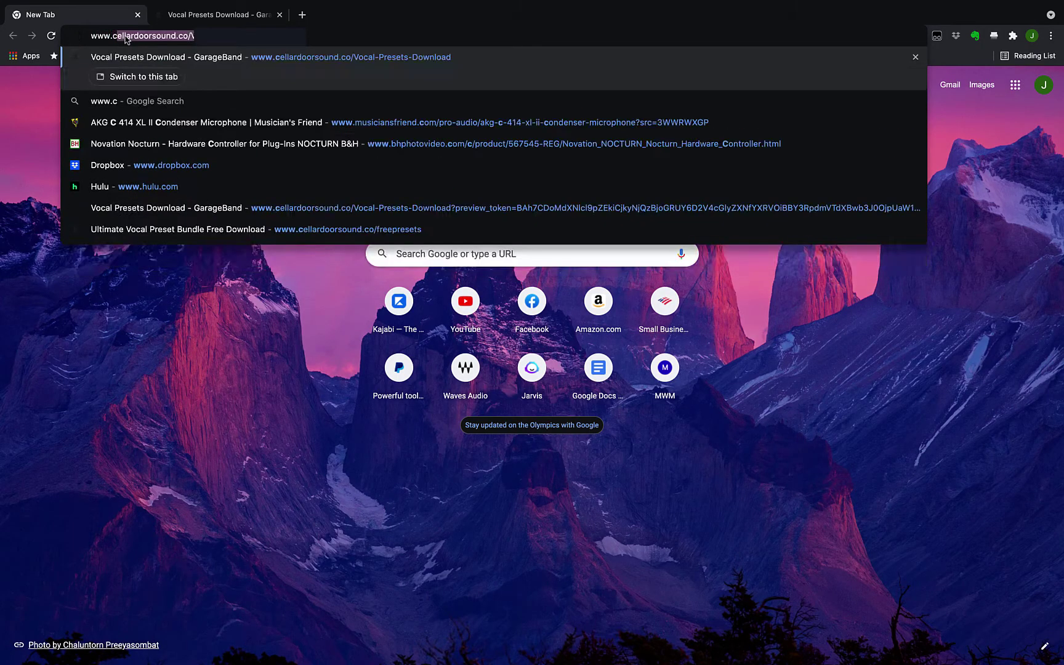
type("rdoorsound.co")
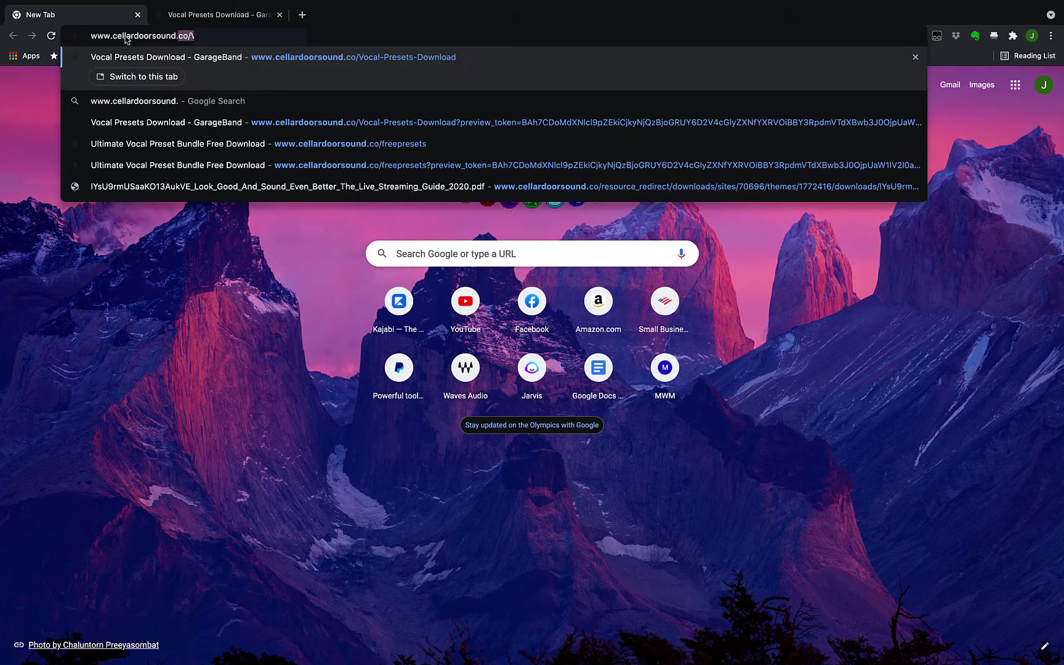
type("/freepresets")
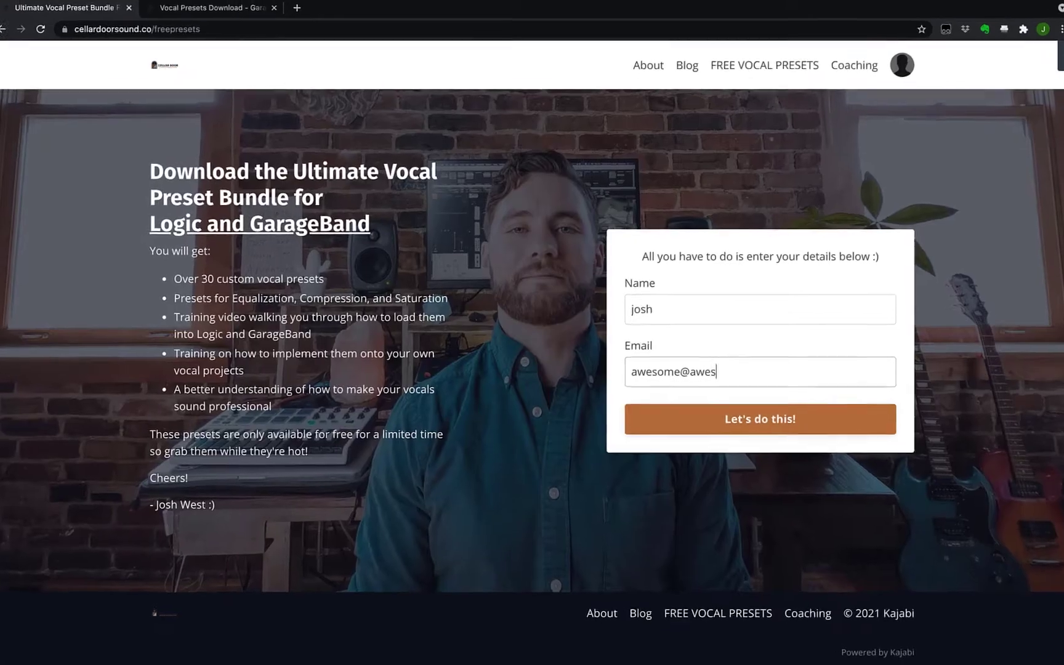
type(".com")
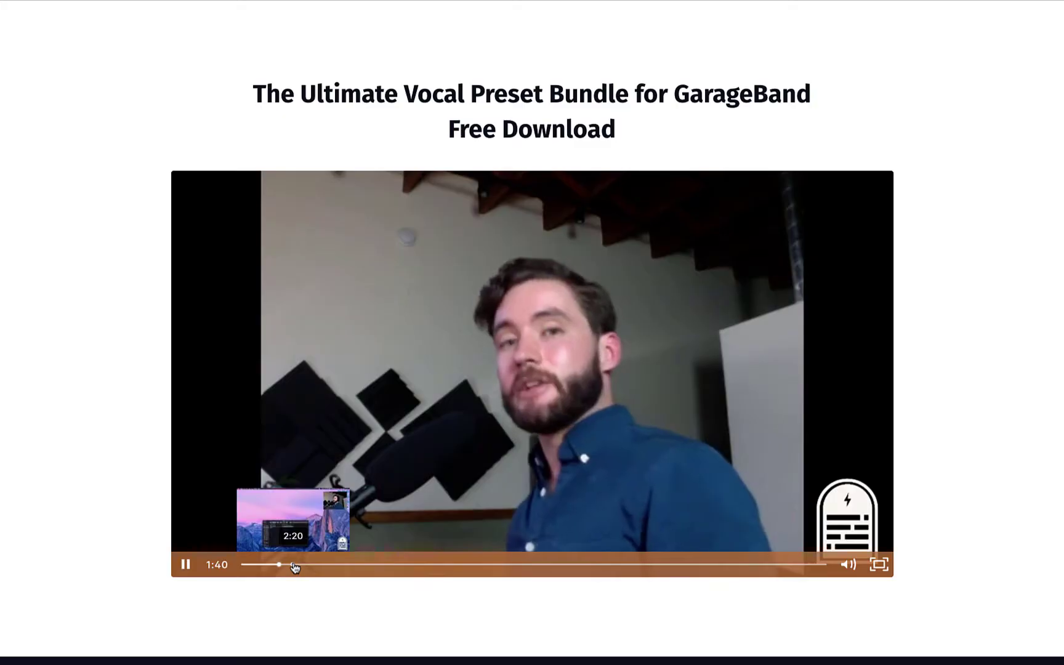
left_click(296, 565)
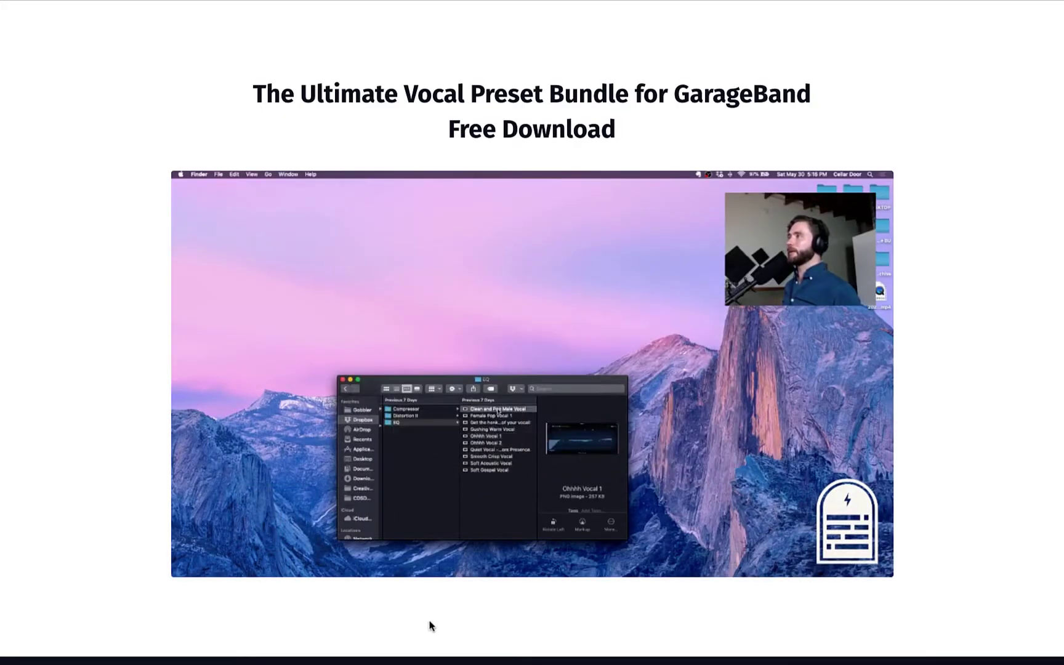
left_click(479, 565)
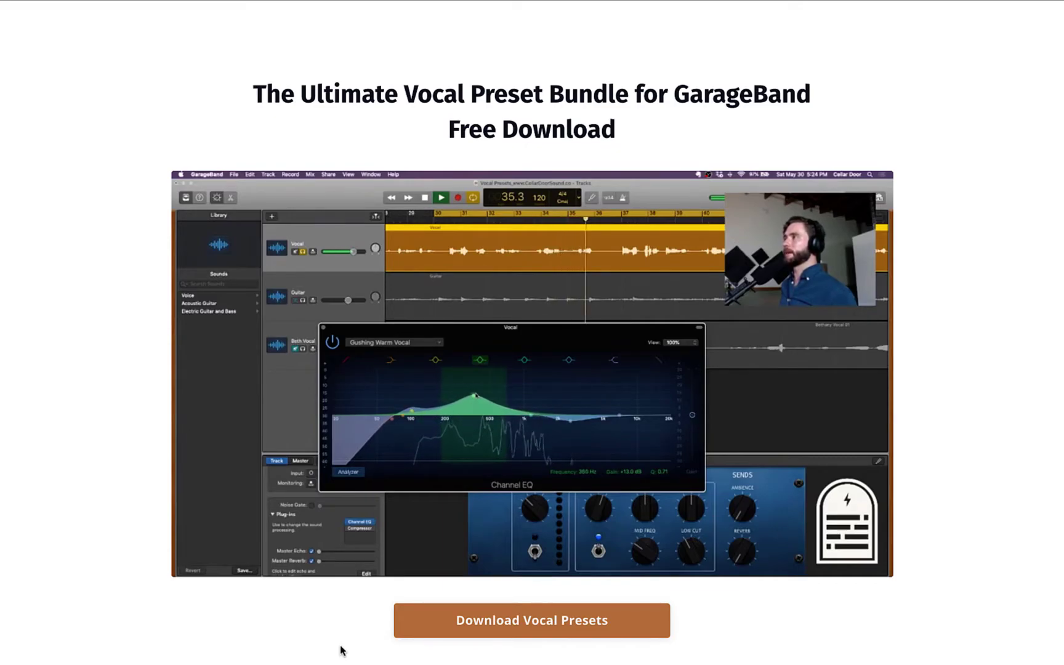
mouse_move(308, 523)
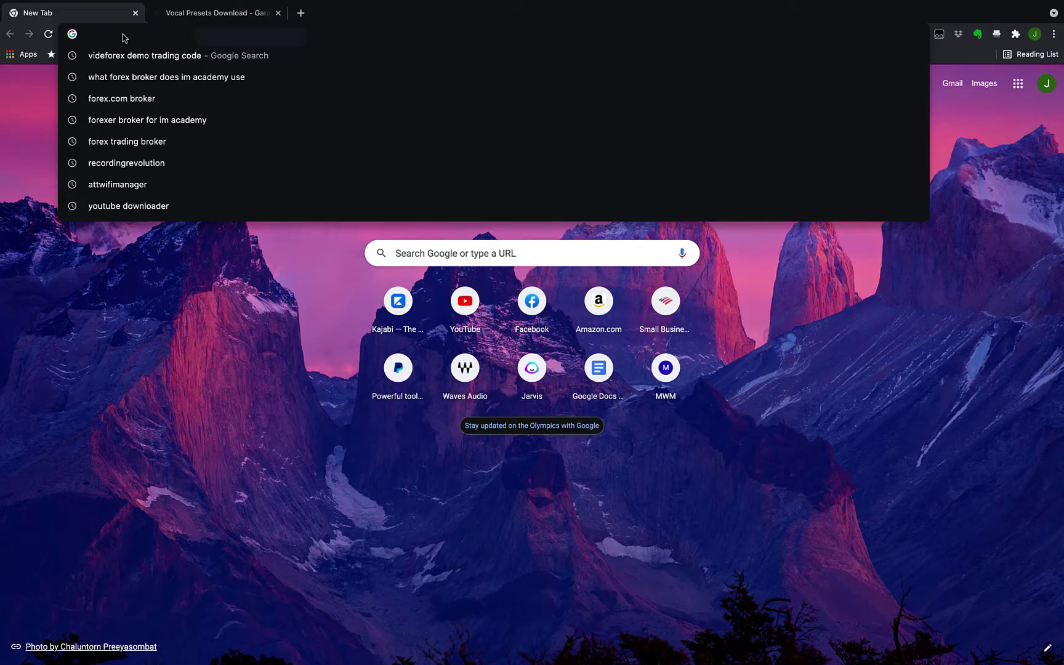
type("ww")
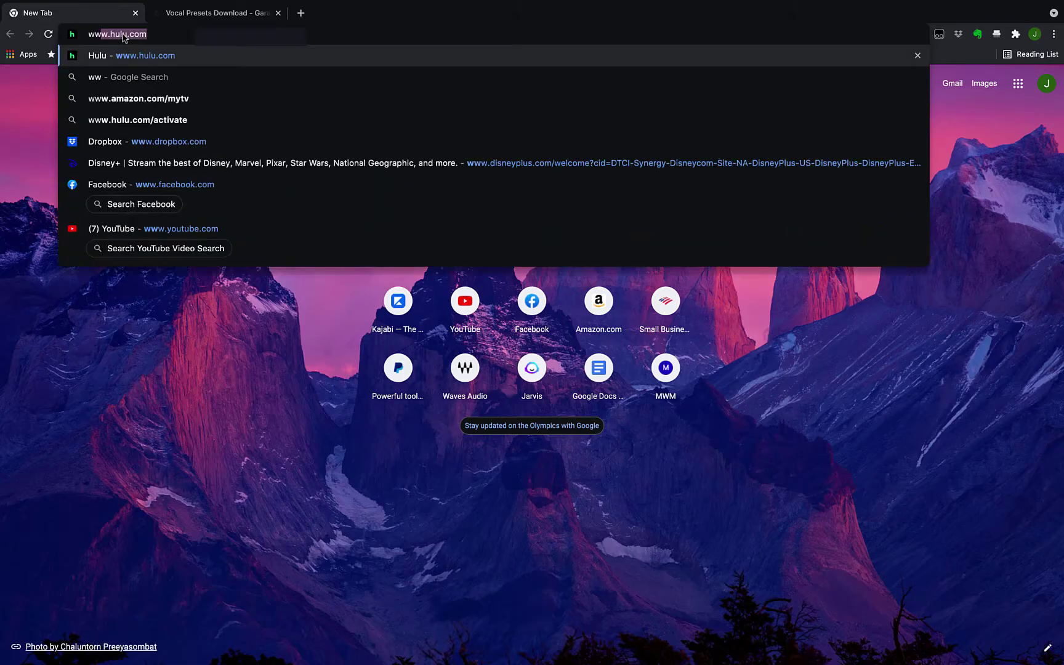
type("w.cellardoorsound.")
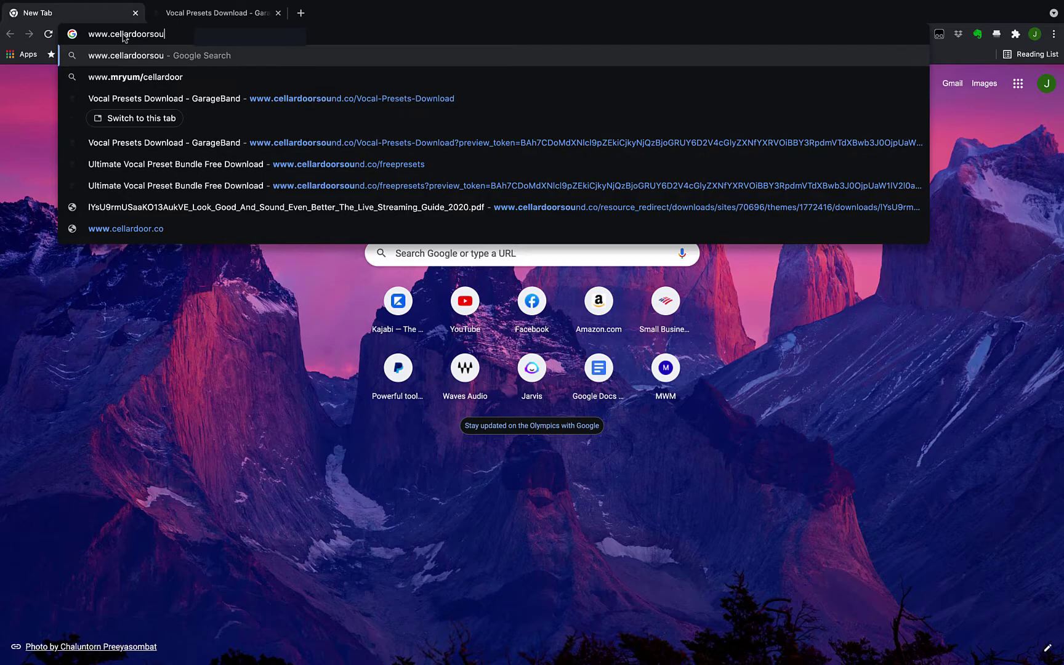
type("co/fre")
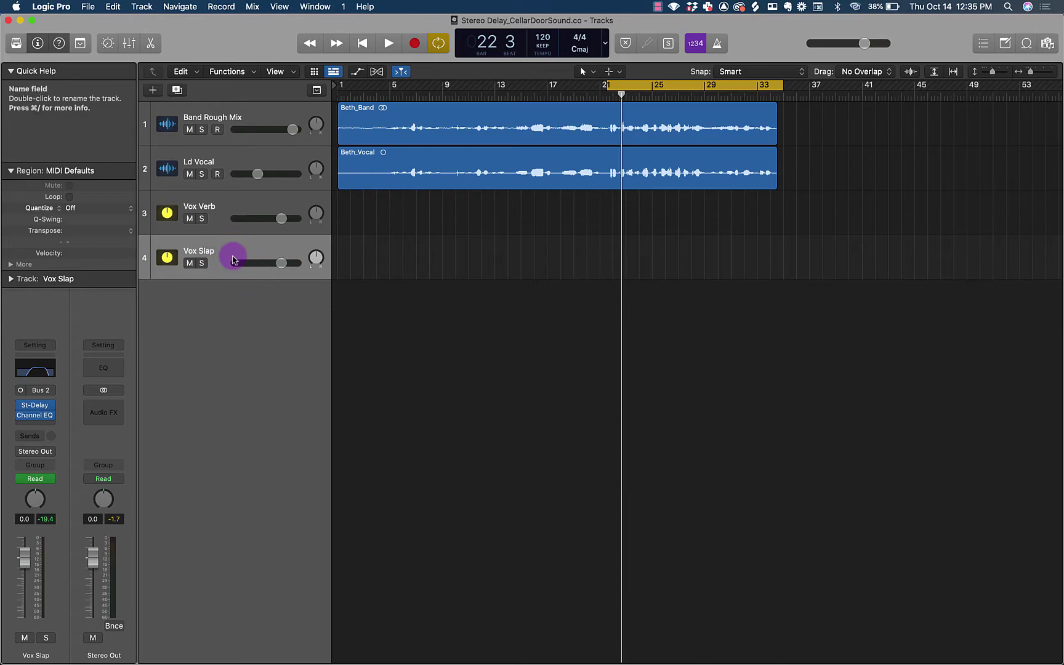
Step: Show and hide the automation lanes with A, then bring up the Mixer
key("a")
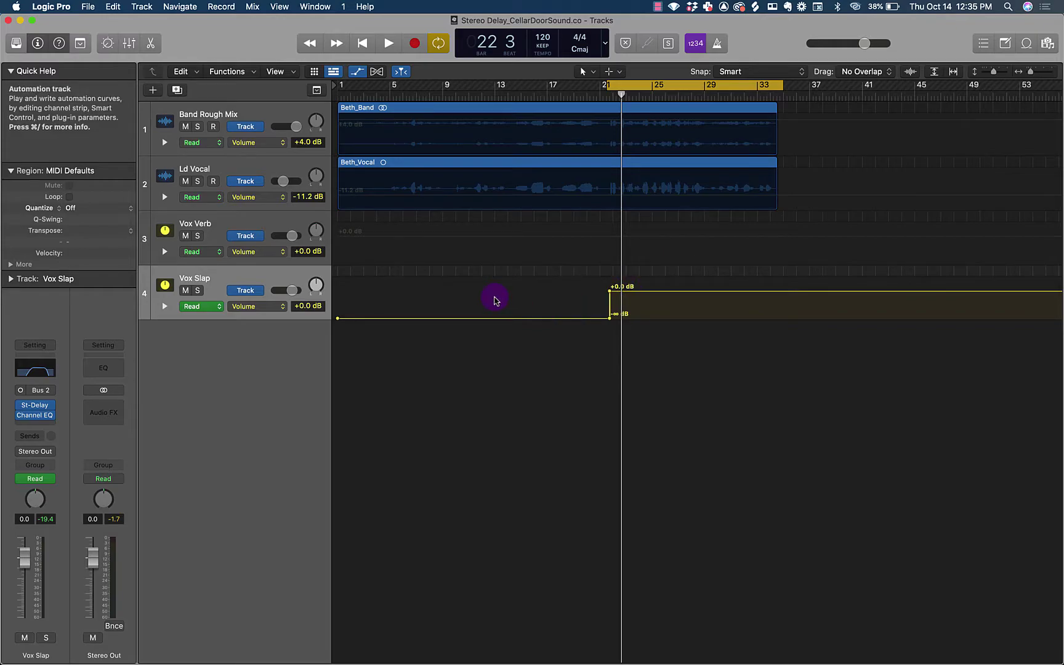
key("a")
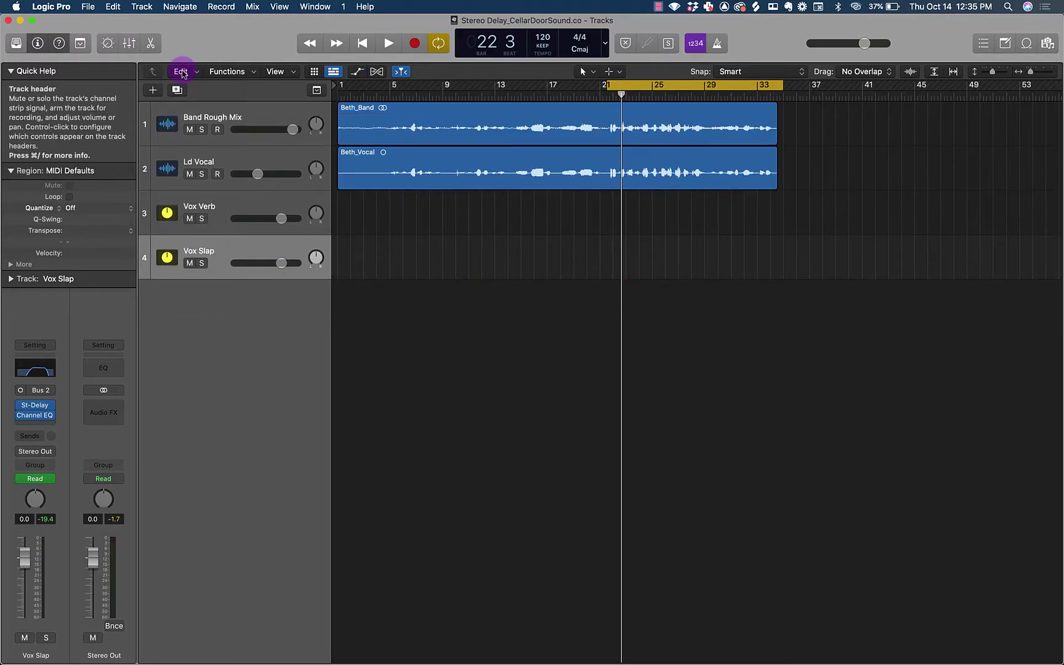
left_click(128, 43)
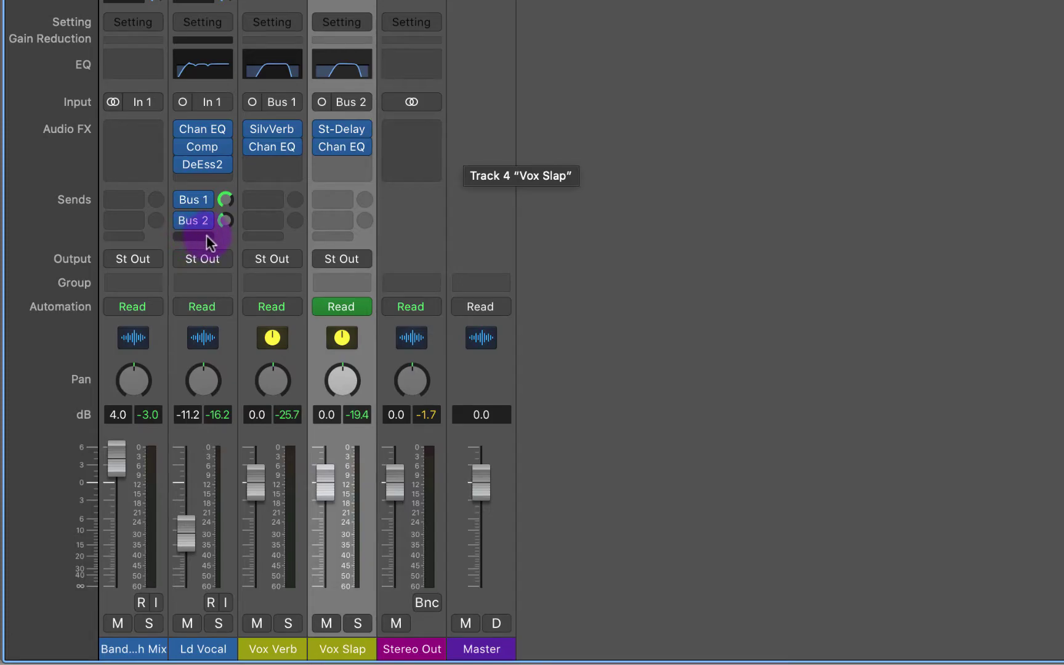
Step: Add a Bus 3 send on Ld Vocal and name the new Aux 3 channel 'Vox Del'
left_click(206, 236)
mouse_move(228, 262)
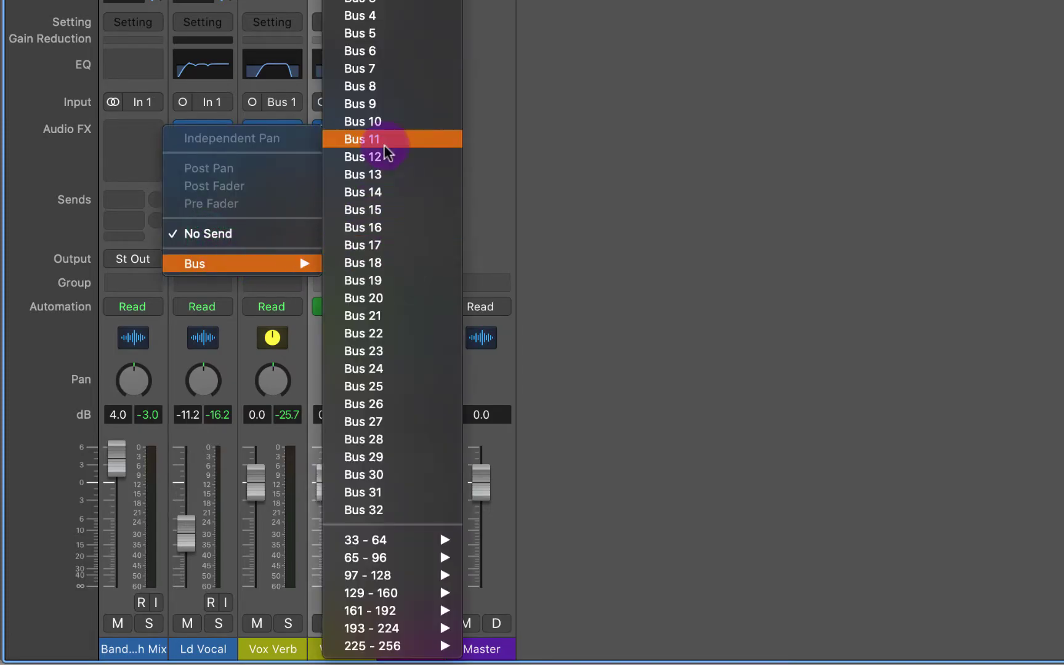
left_click(387, 7)
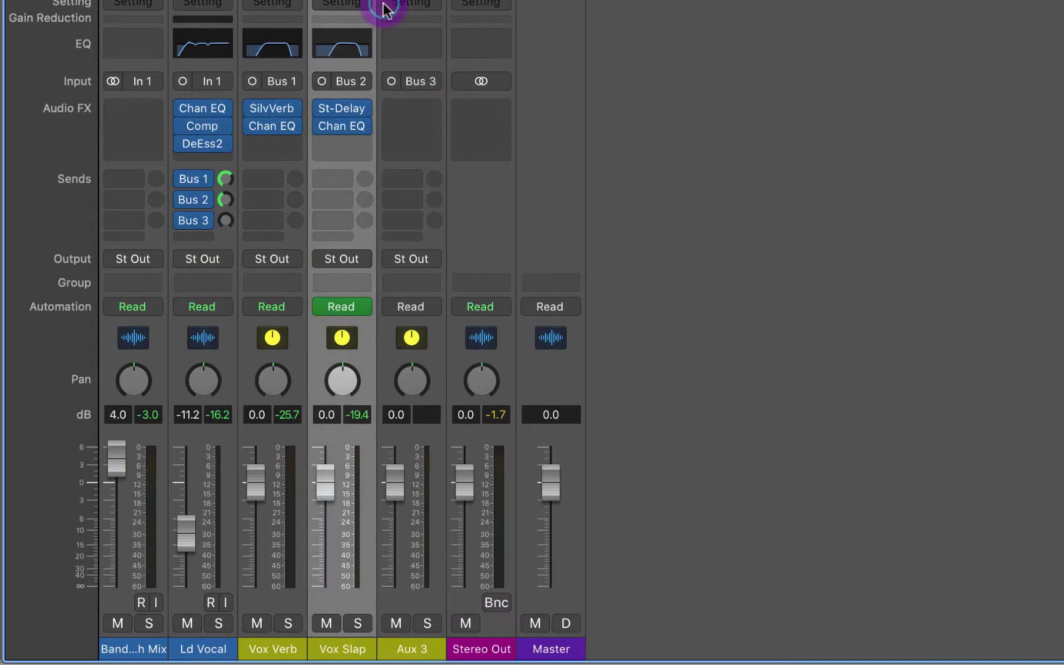
left_click(411, 648)
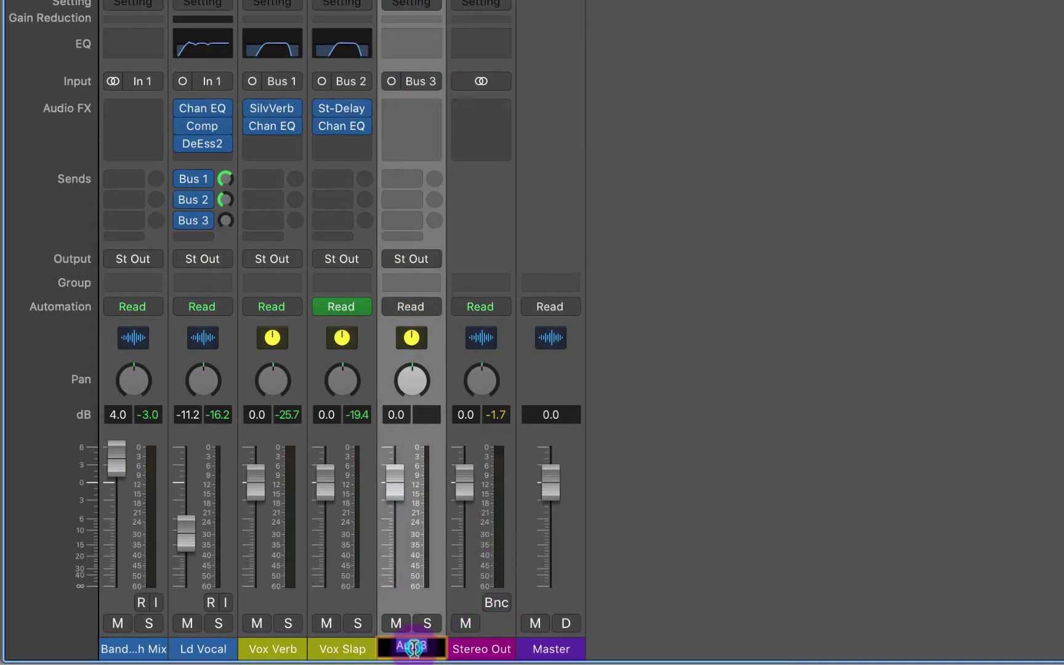
type("Vox Del")
key("Return")
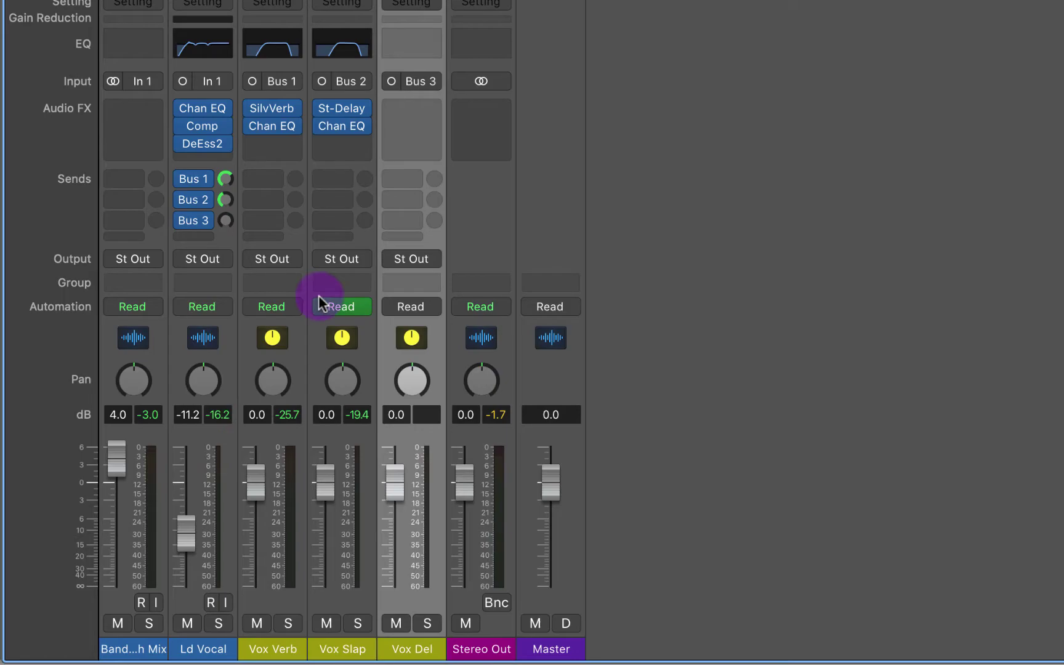
Step: Insert a Mono->Stereo Stereo Delay on the Vox Del channel
left_click(419, 113)
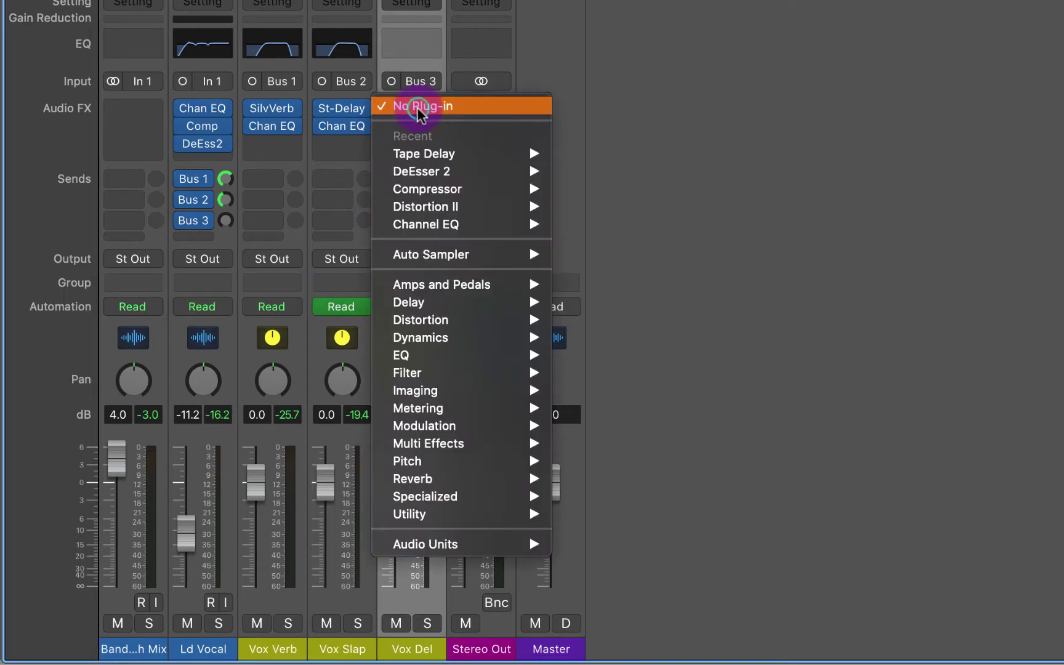
mouse_move(440, 302)
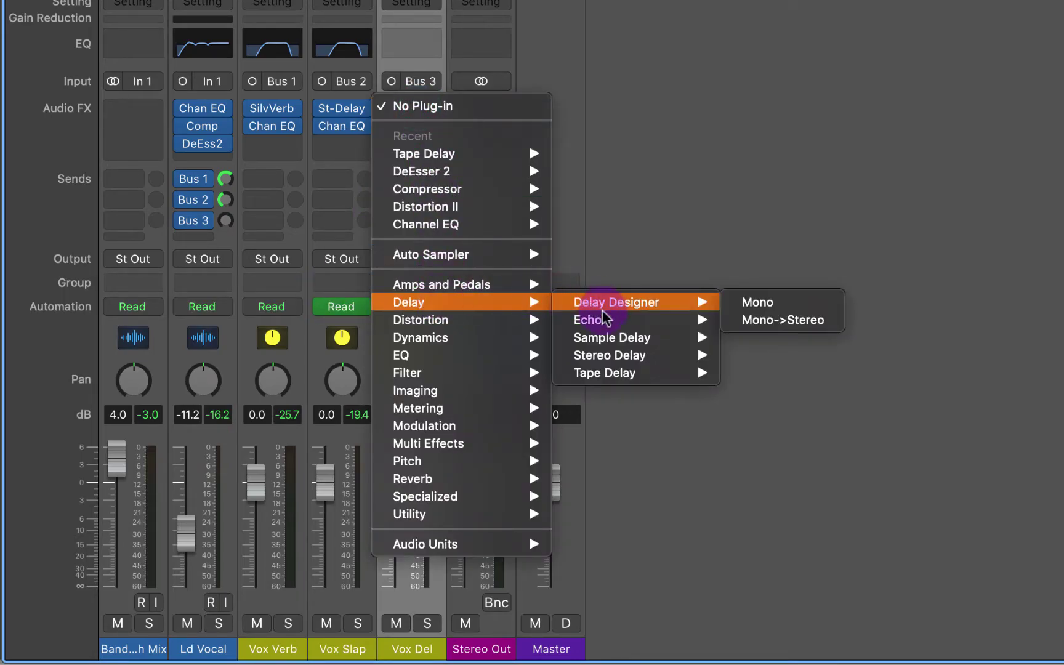
mouse_move(643, 361)
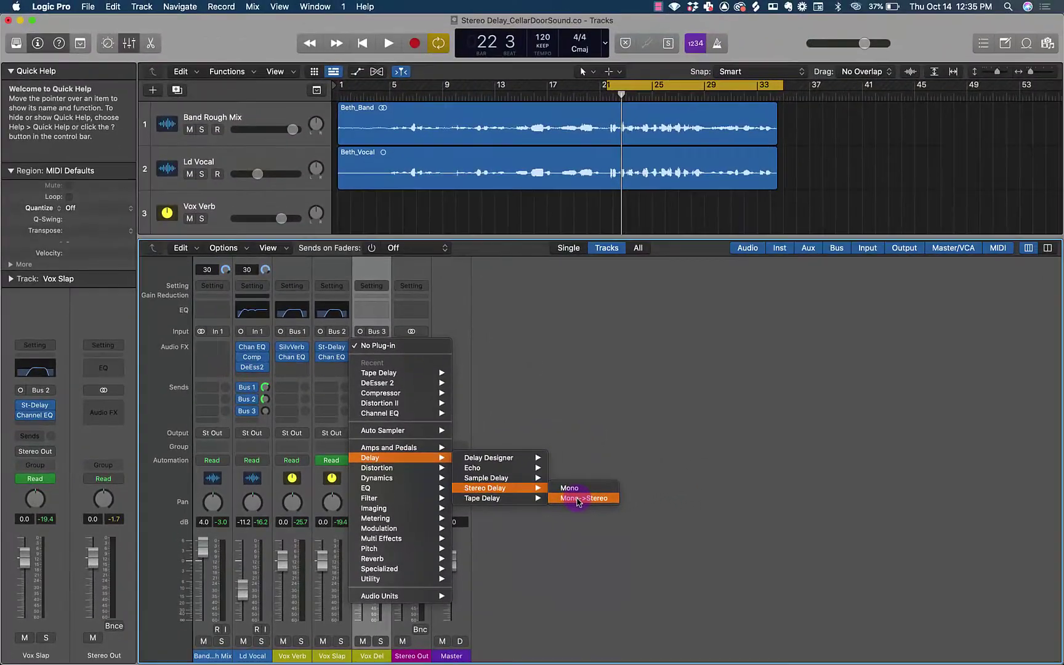
left_click(579, 500)
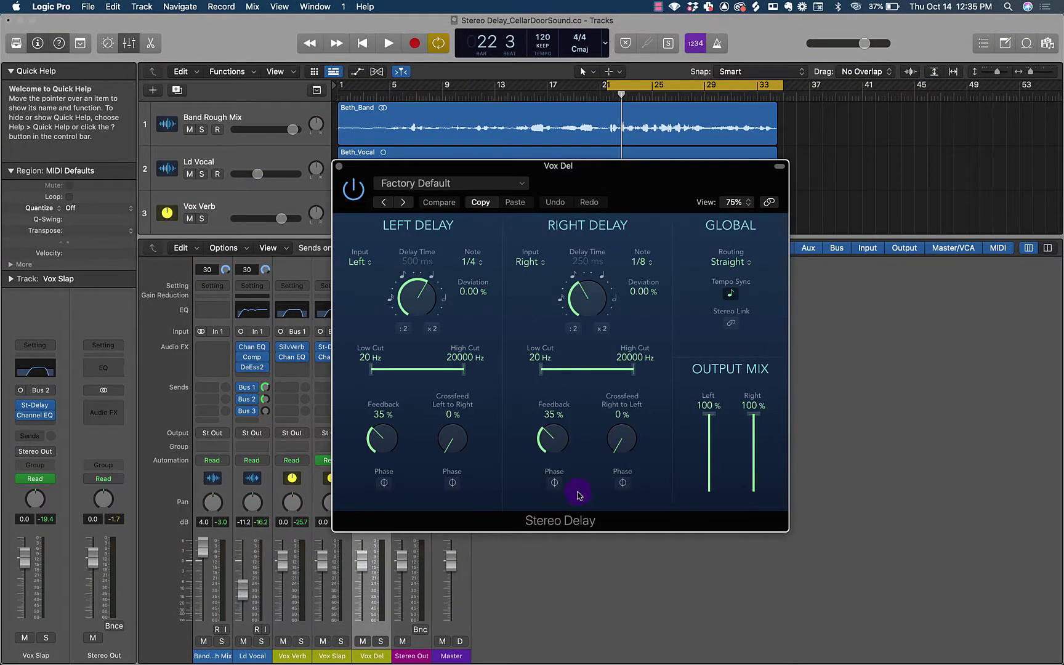
Step: Experiment with unsynced, linked left and right delay times, then re-enable tempo sync
left_click_drag(475, 173, 589, 173)
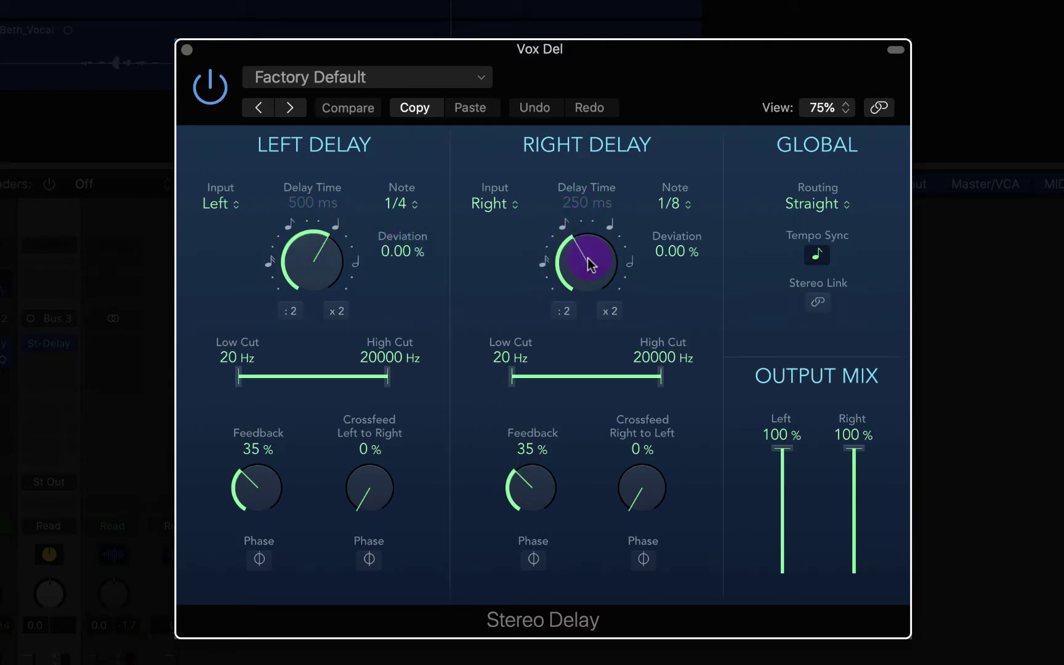
left_click_drag(590, 261, 582, 252)
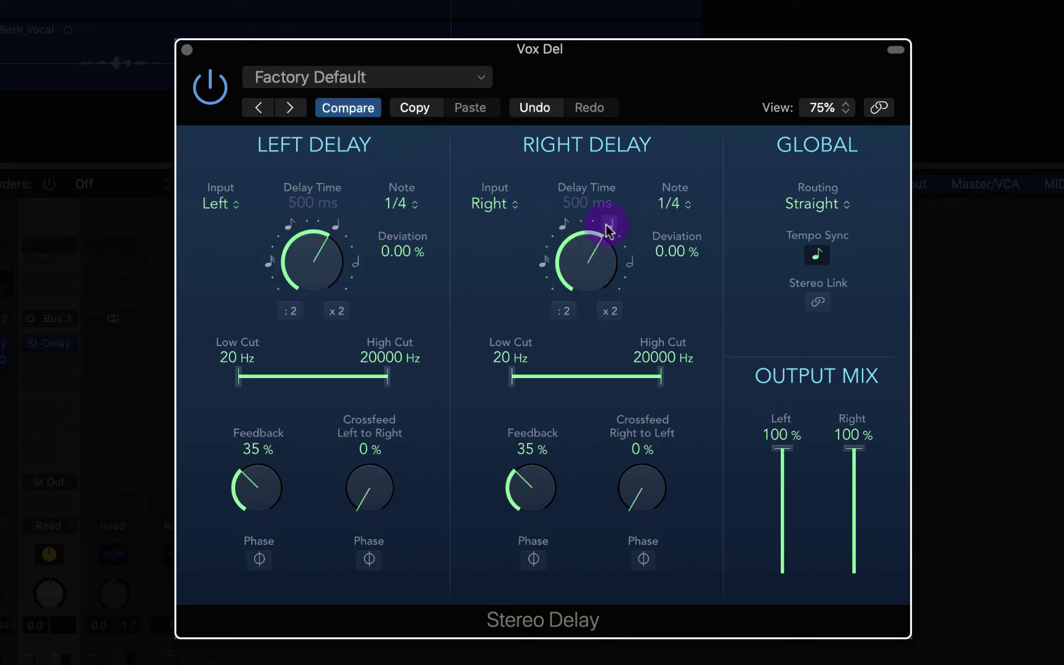
left_click(815, 259)
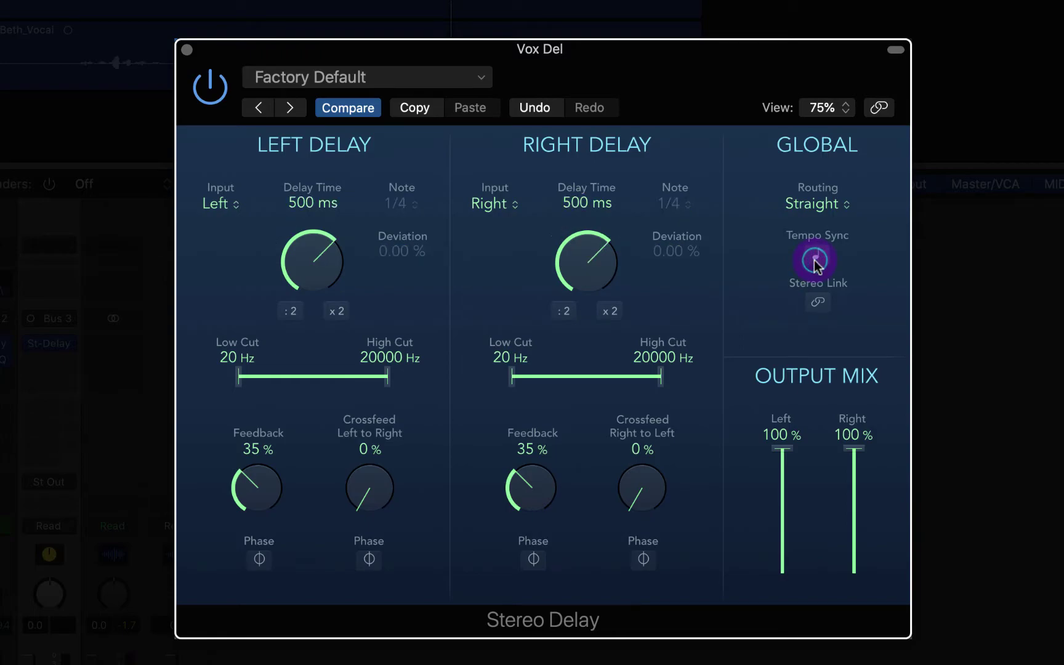
left_click(819, 302)
mouse_move(591, 268)
left_mouse_down()
mouse_move(585, 247)
mouse_move(584, 300)
mouse_move(561, 244)
mouse_move(576, 282)
left_mouse_up()
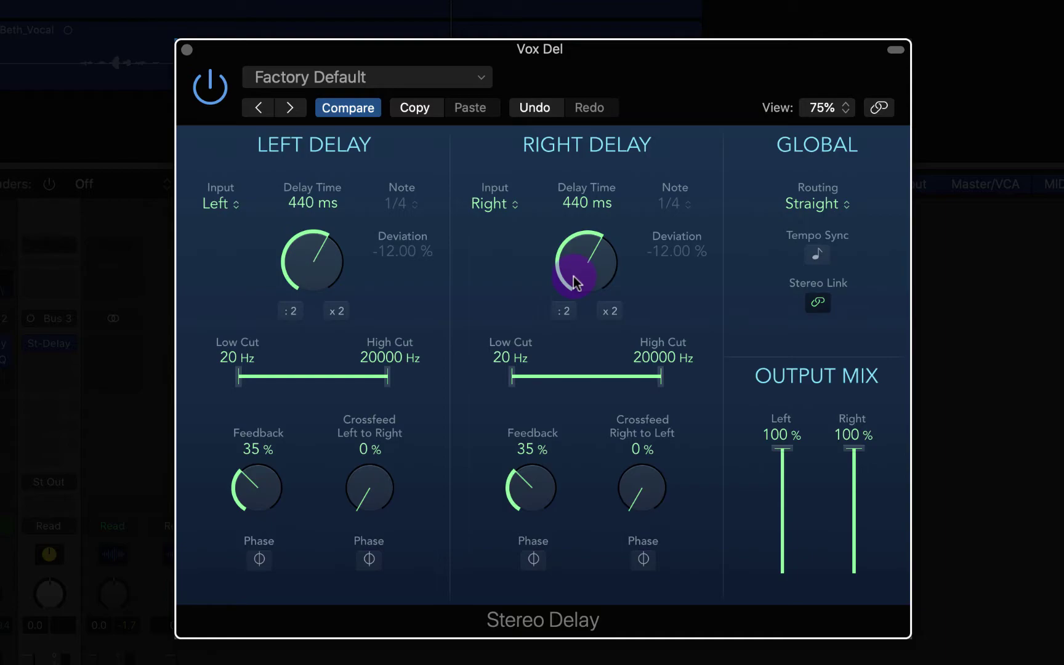
left_click(818, 254)
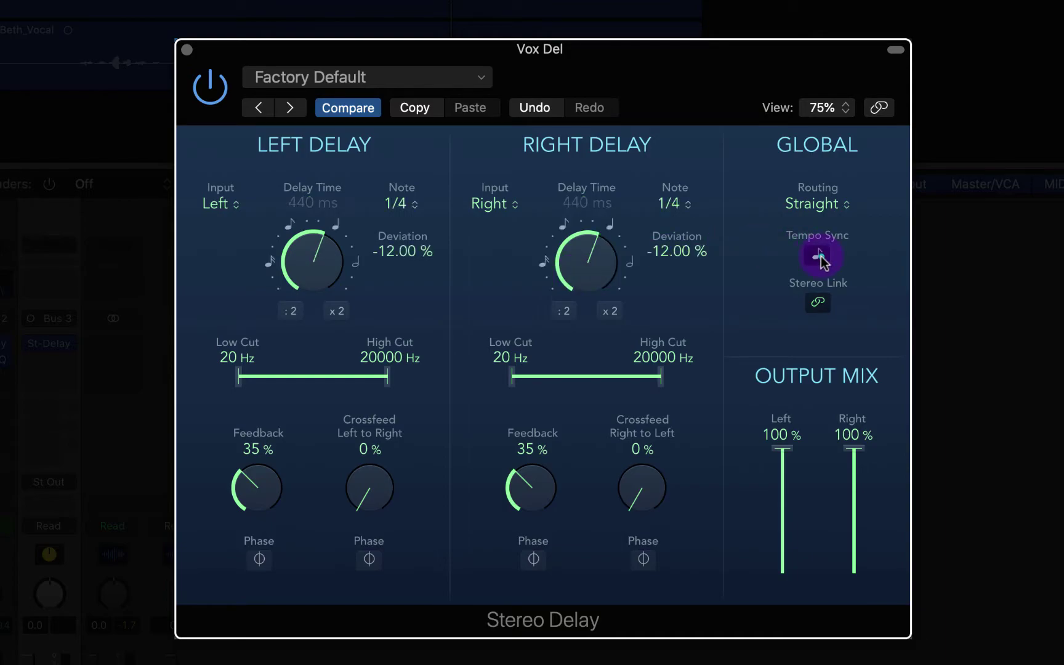
Step: Try 1/4 triplet, 1/8 and 1/16 notes, then disable sync leaving 124 ms per side
left_click_drag(588, 257, 587, 288)
left_click(696, 209)
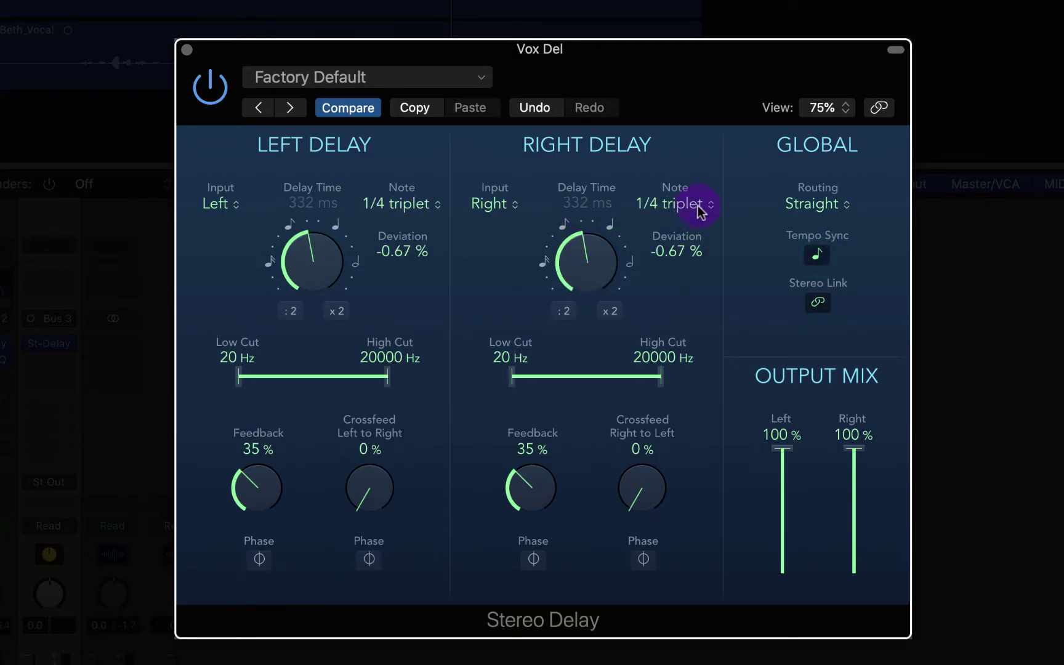
left_click(681, 188)
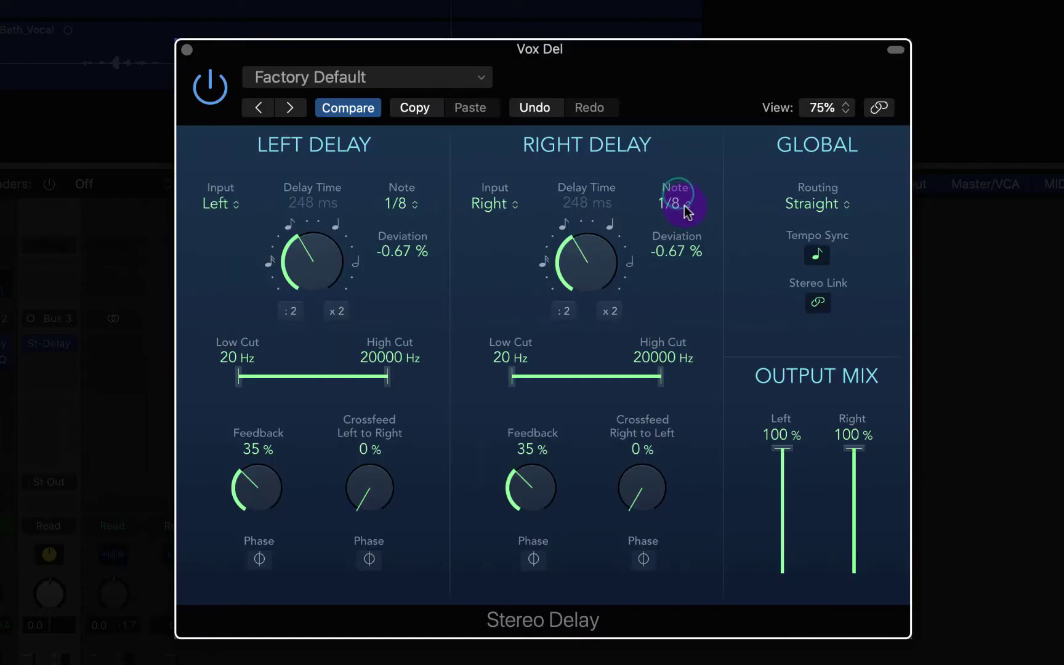
left_click(678, 206)
left_click(668, 150)
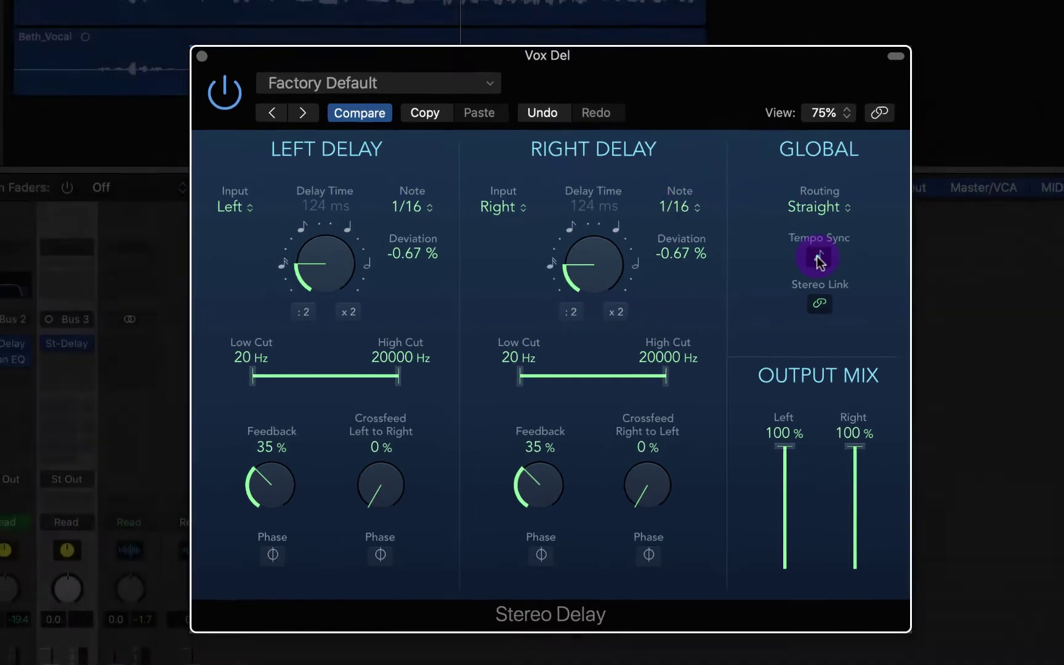
left_click(818, 258)
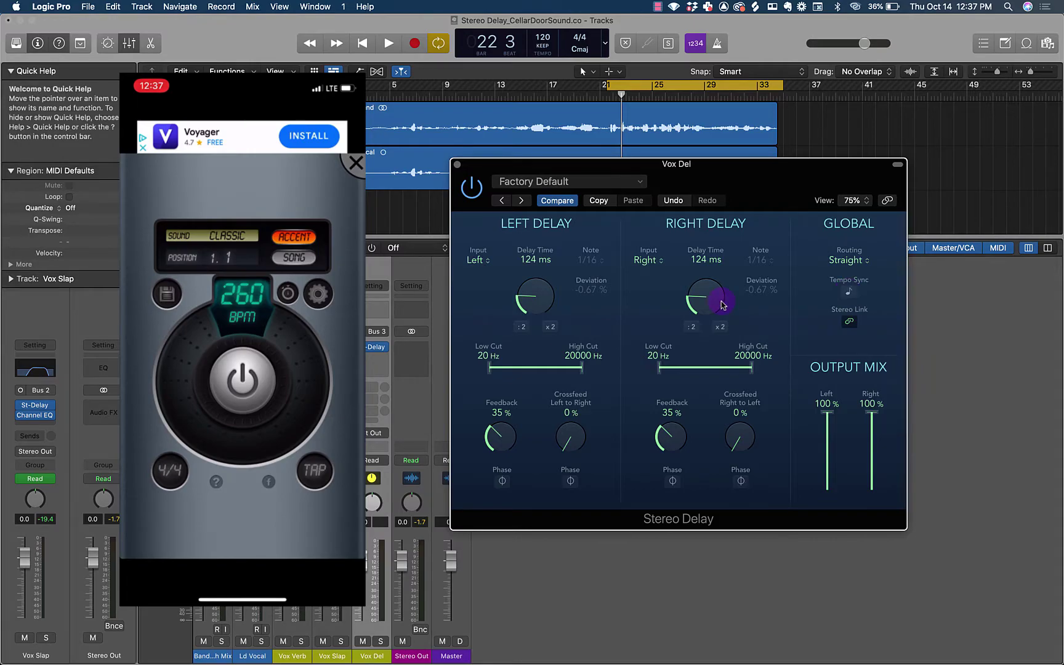
key("space")
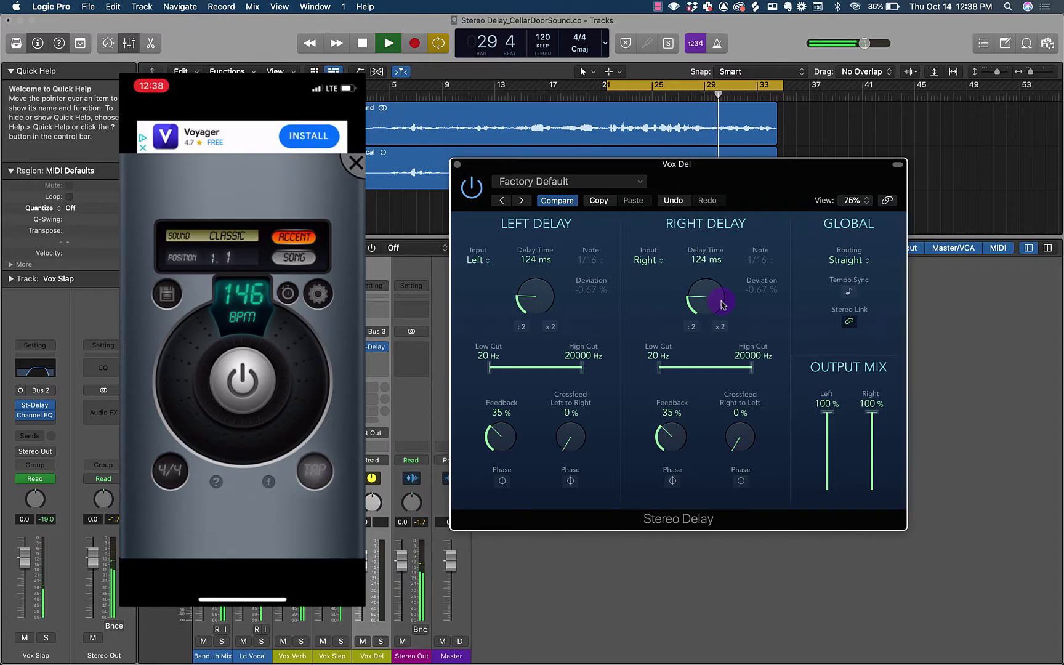
key("space")
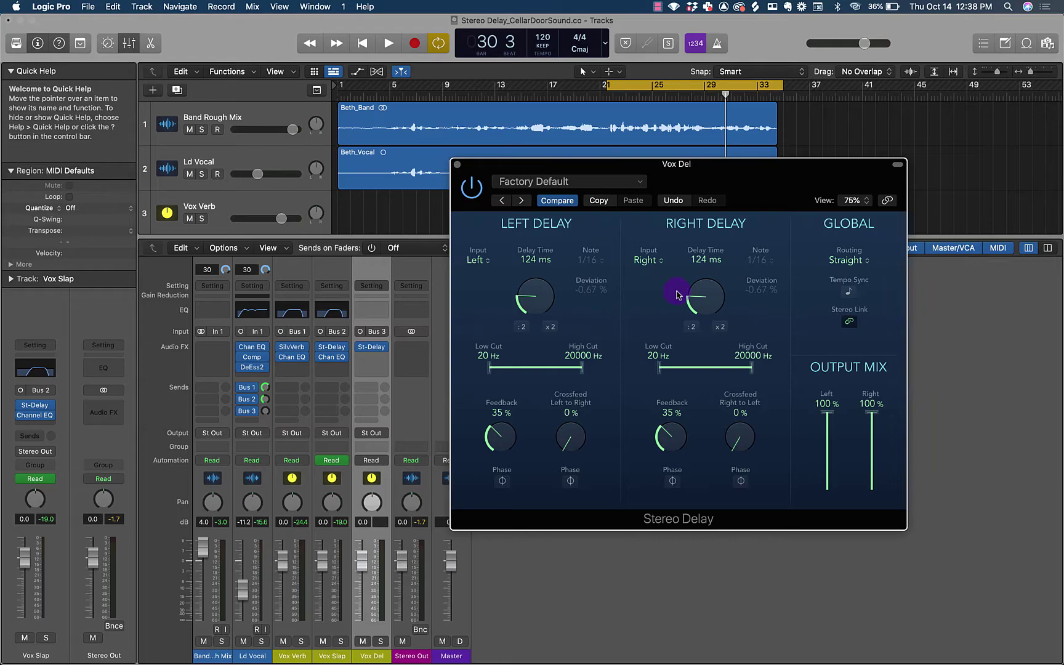
Step: Search the web for 'bpm to ms' in Chrome
left_click(302, 135)
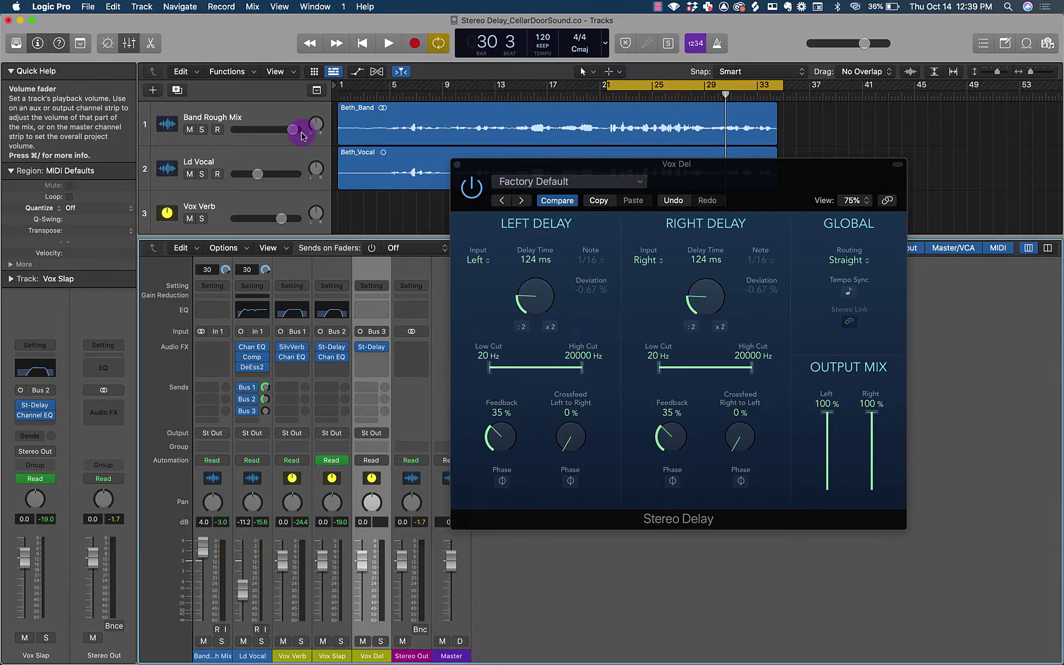
key("super+Tab")
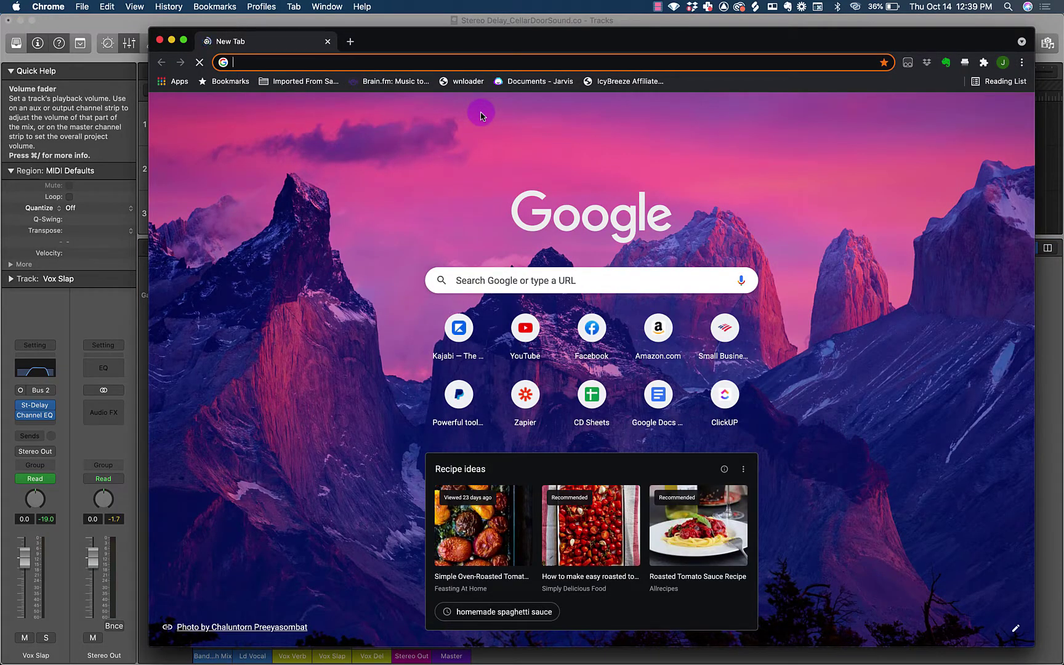
type("bpm to ms")
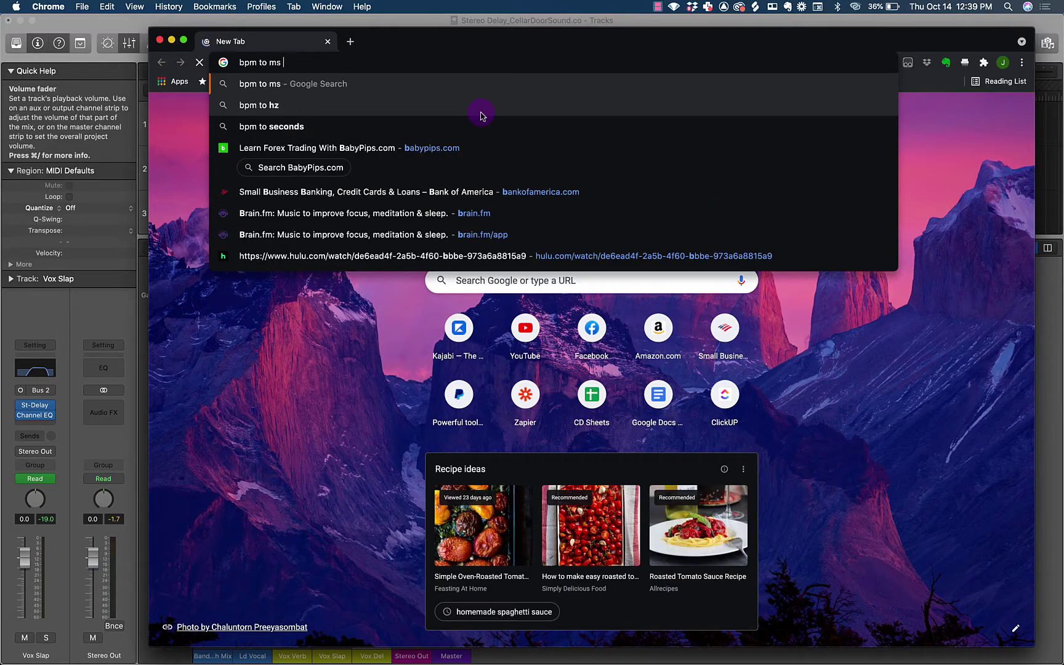
key("Return")
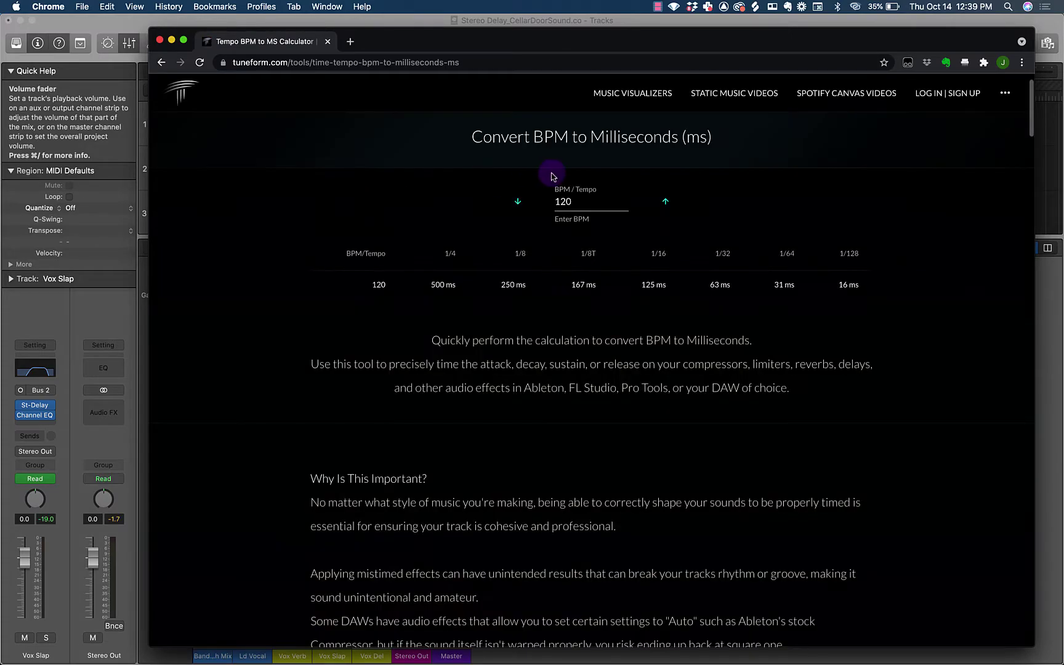
Step: Enter 140 in Tuneform's BPM/Tempo field to get 429 ms per quarter note
left_click(573, 203)
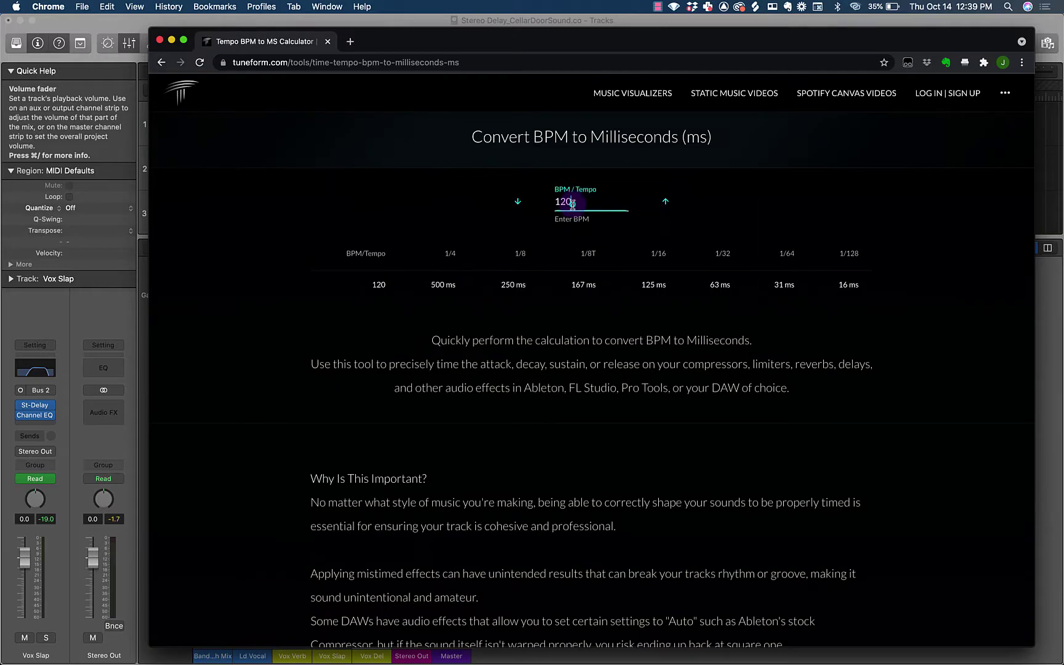
key("BackSpace")
key("BackSpace")
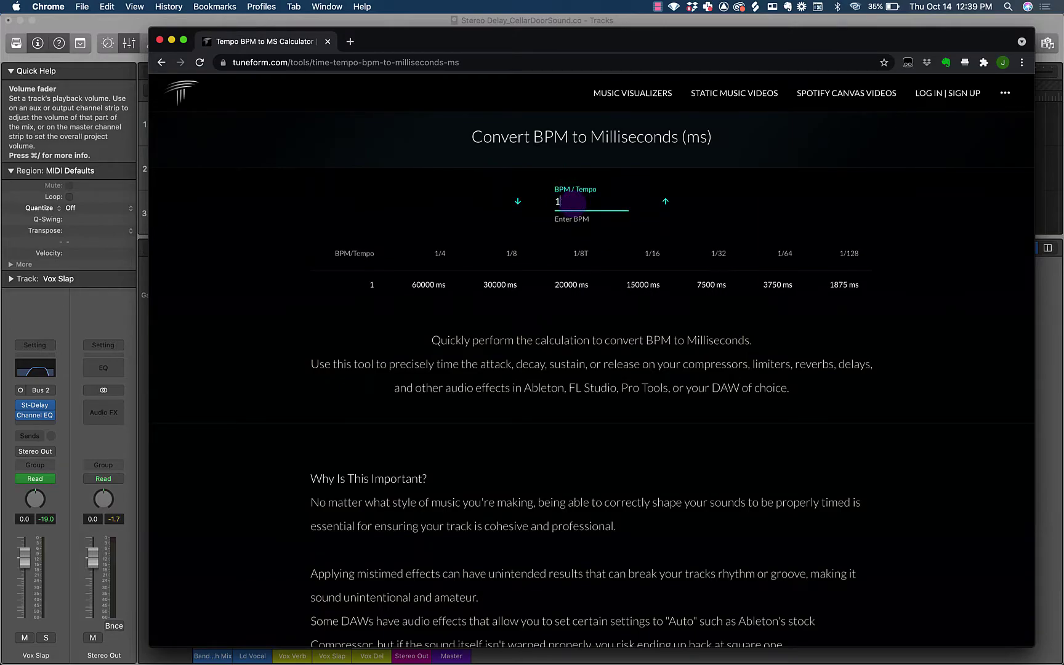
type("40")
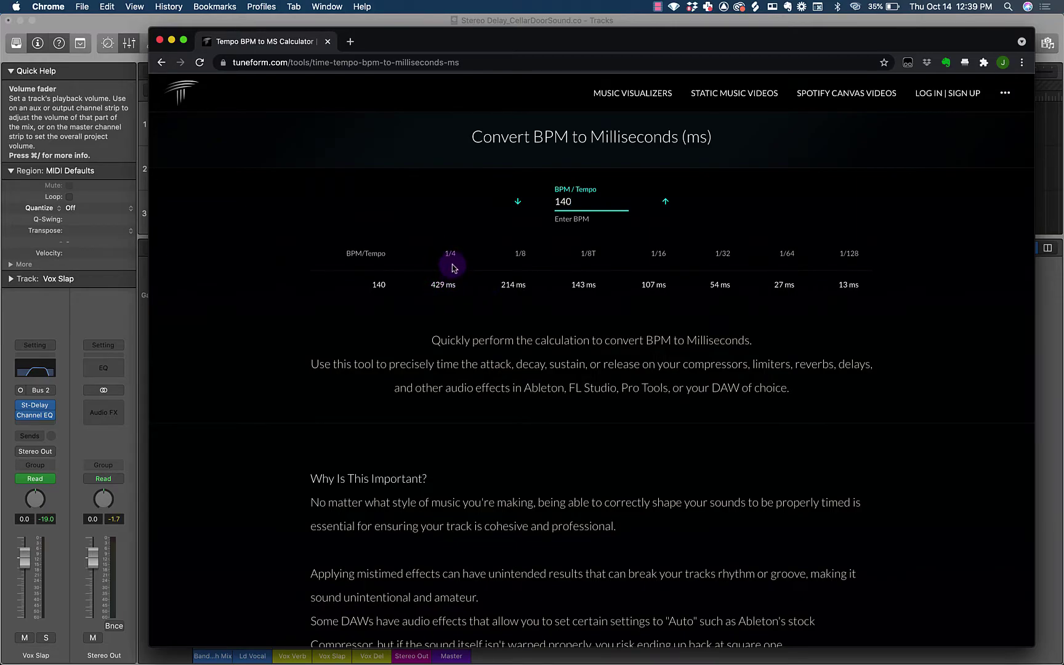
Step: Set the Vox Del Stereo Delay times to 420 ms
key("super+Tab")
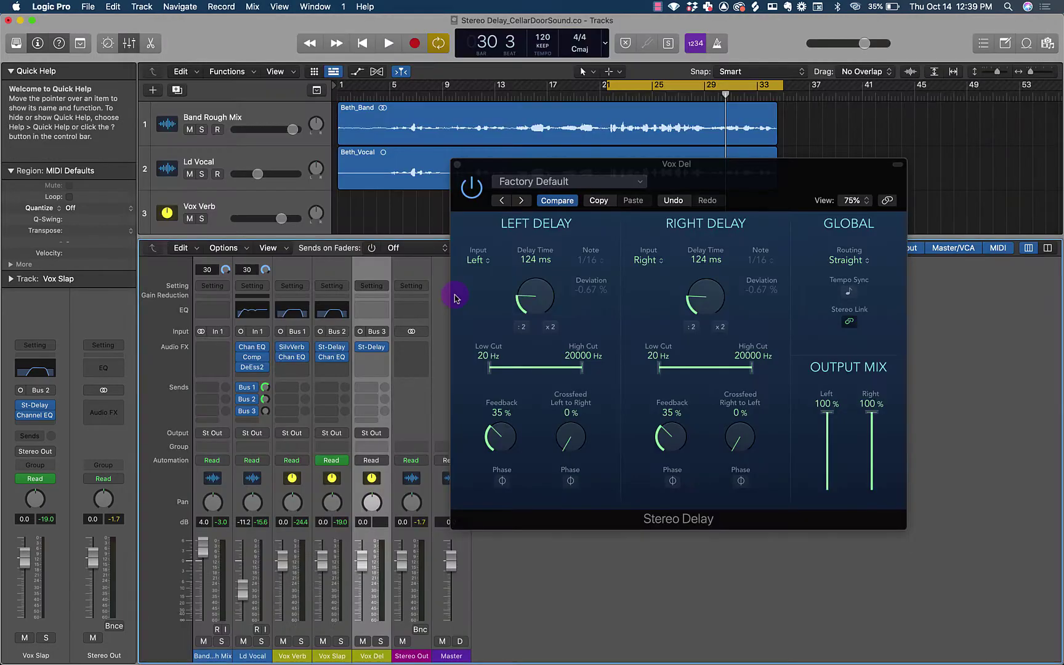
left_click_drag(700, 295, 700, 274)
double_click(702, 259)
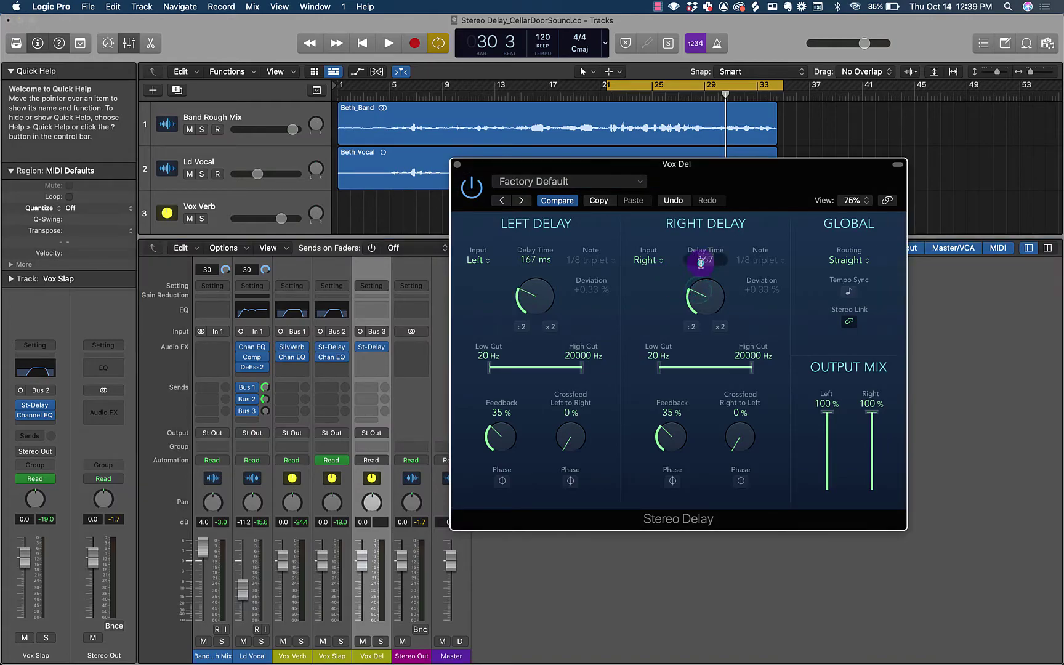
type("420")
key("Return")
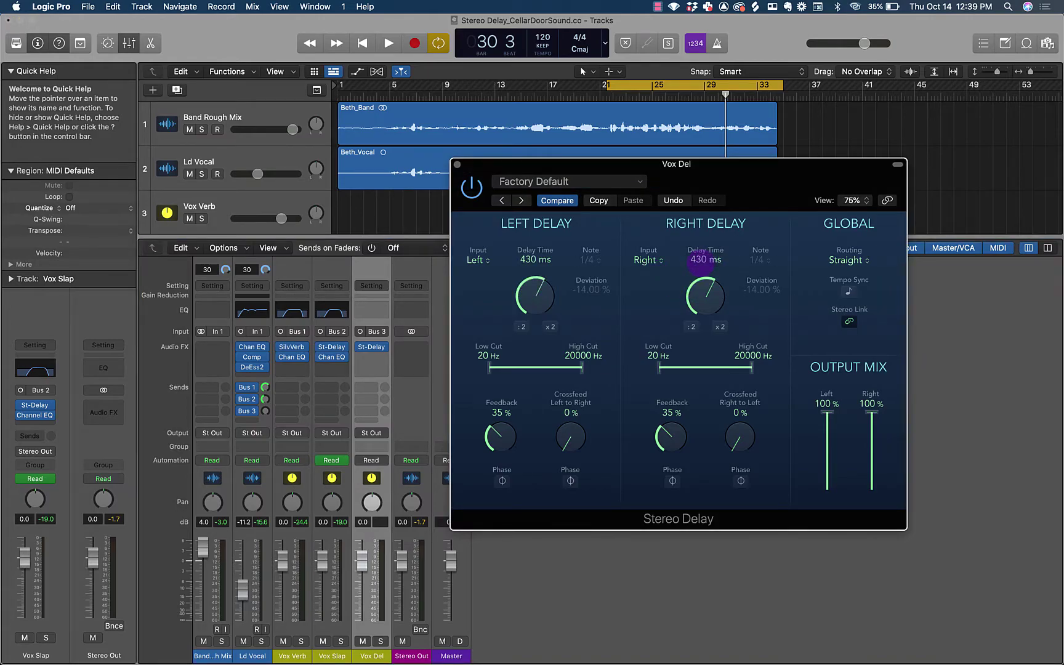
double_click(703, 260)
type("420")
key("Return")
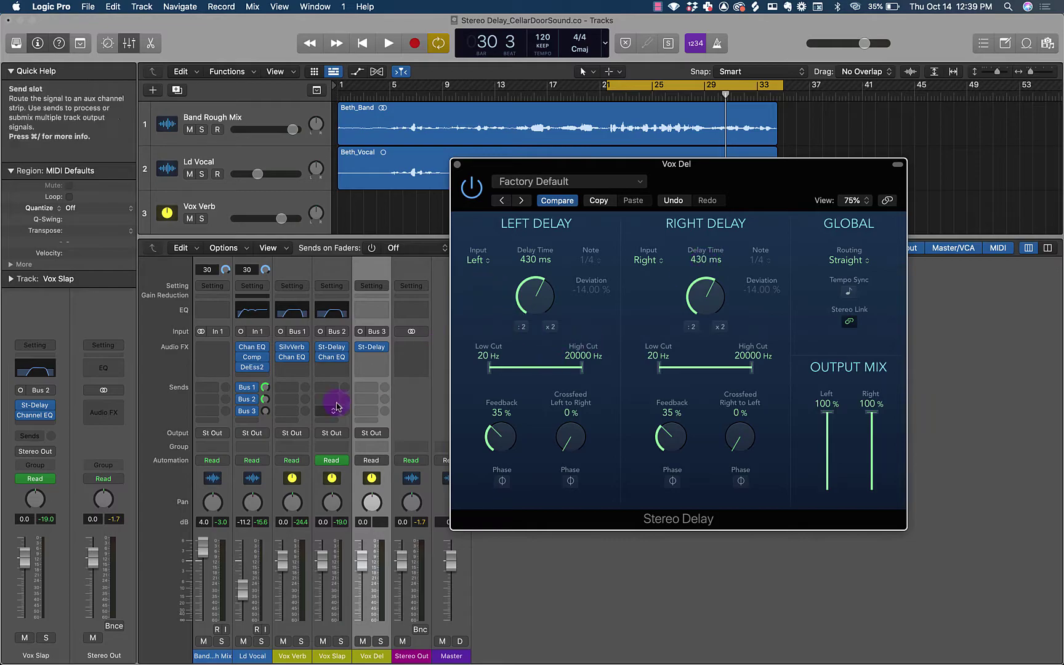
Step: Mute Vox Verb and Vox Slap and raise Ld Vocal's Bus 3 send to -11.3 during playback
left_click(283, 641)
left_click(323, 641)
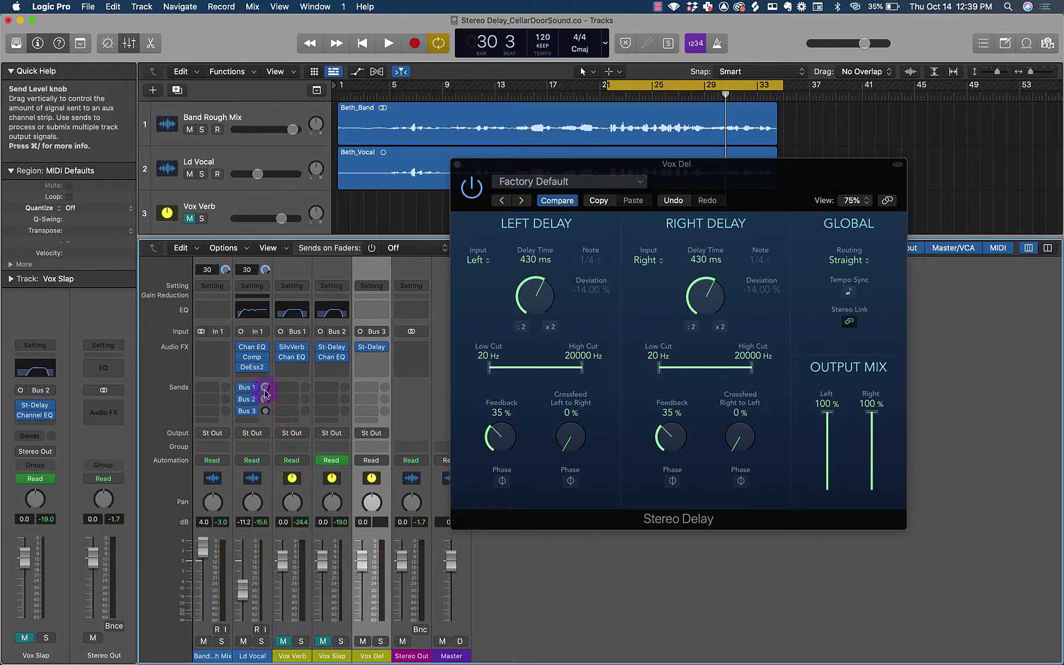
key("space")
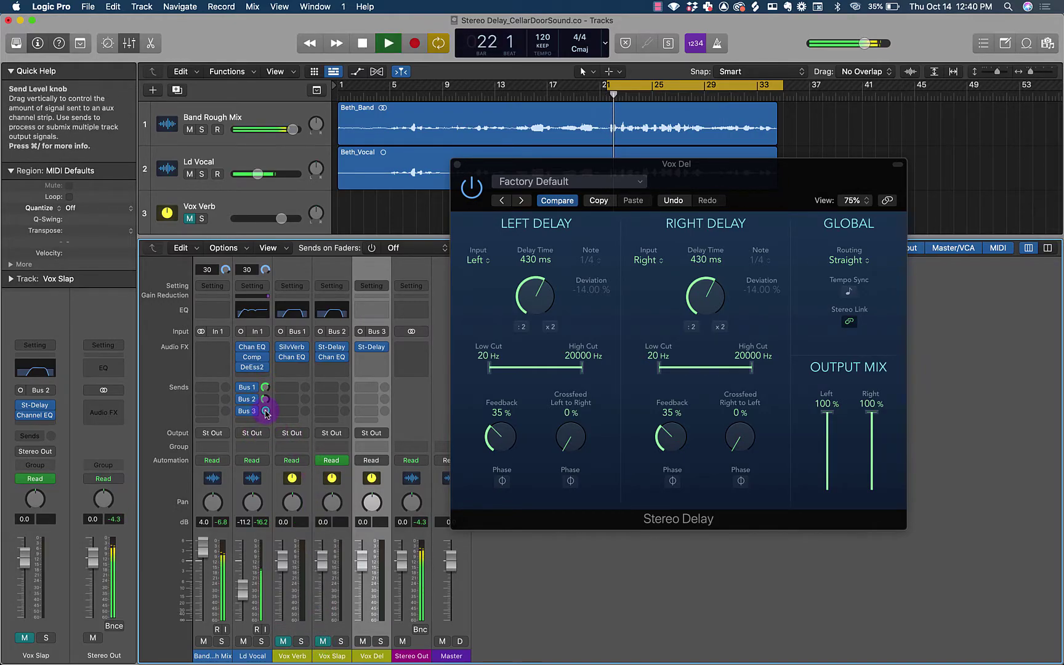
left_click(265, 410)
left_click_drag(264, 411, 252, 367)
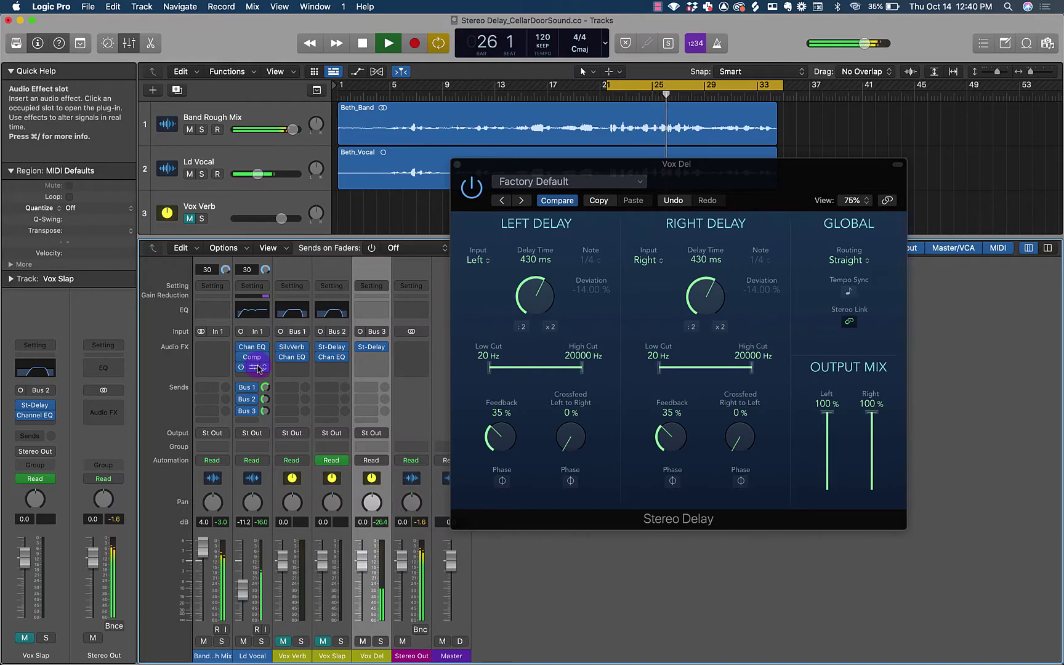
key("space")
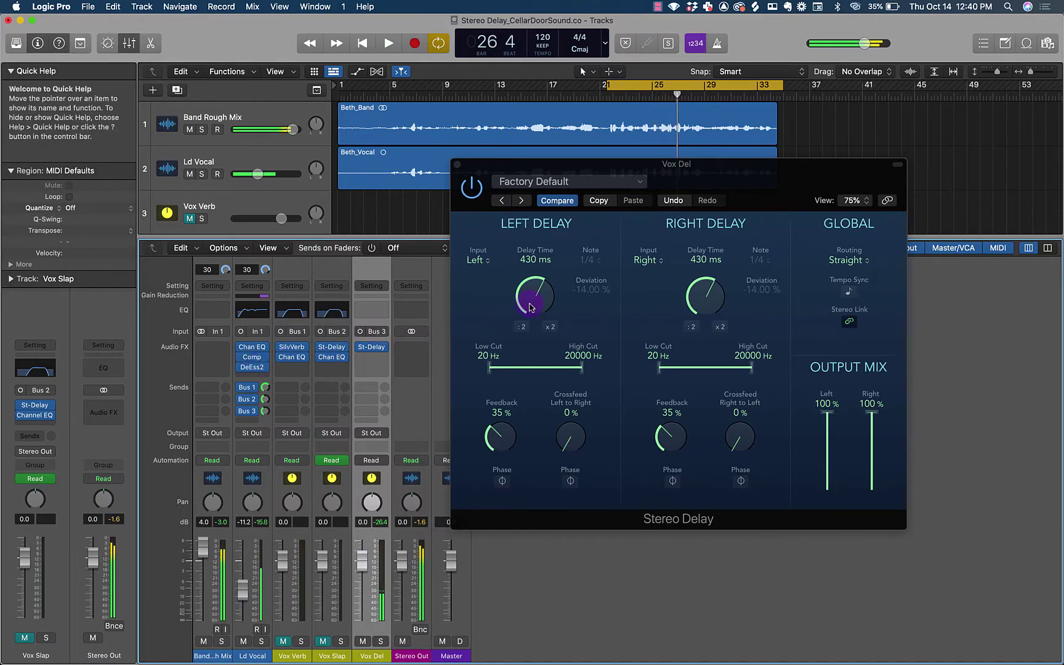
Step: Nudge the left delay time and settle Ld Vocal's Bus 3 send at -5.2 while listening
left_click(538, 297)
left_click_drag(538, 296, 538, 298)
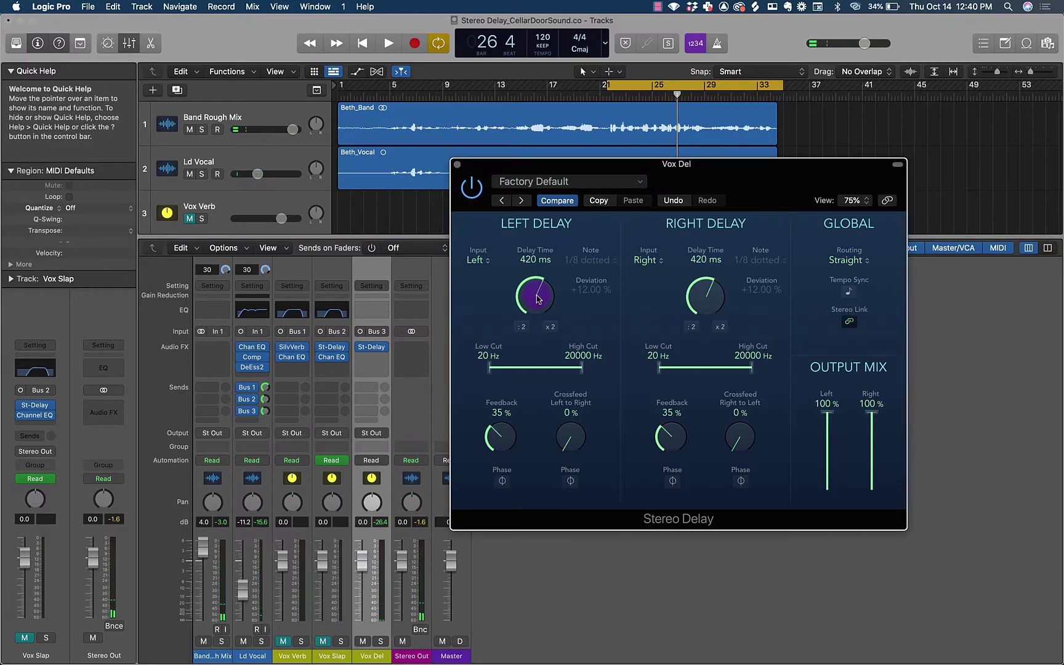
key("space")
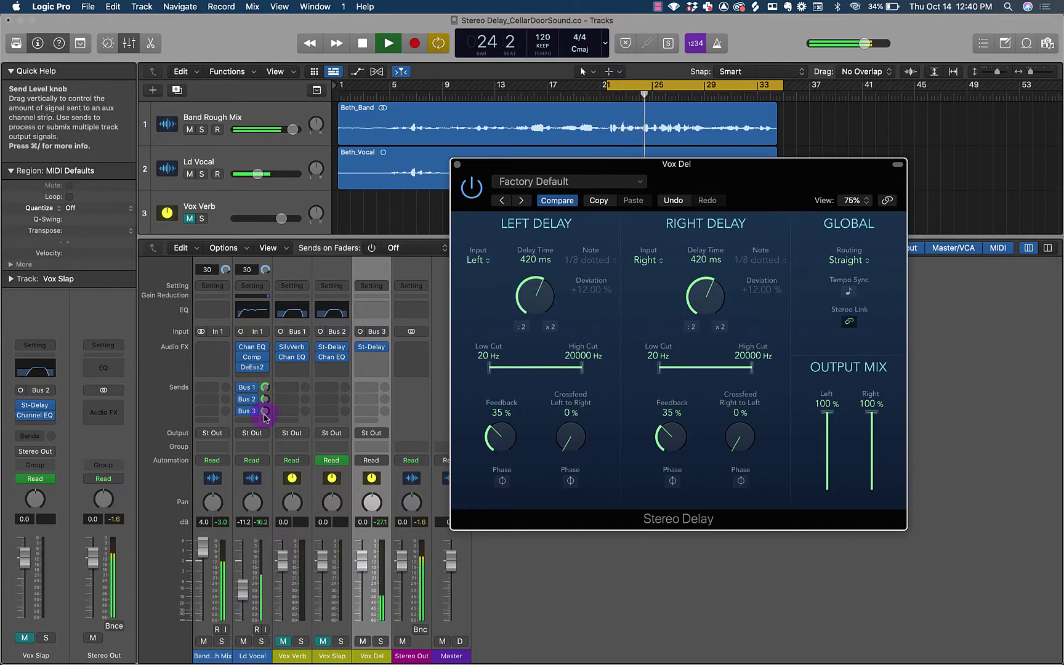
left_click_drag(264, 415, 264, 400)
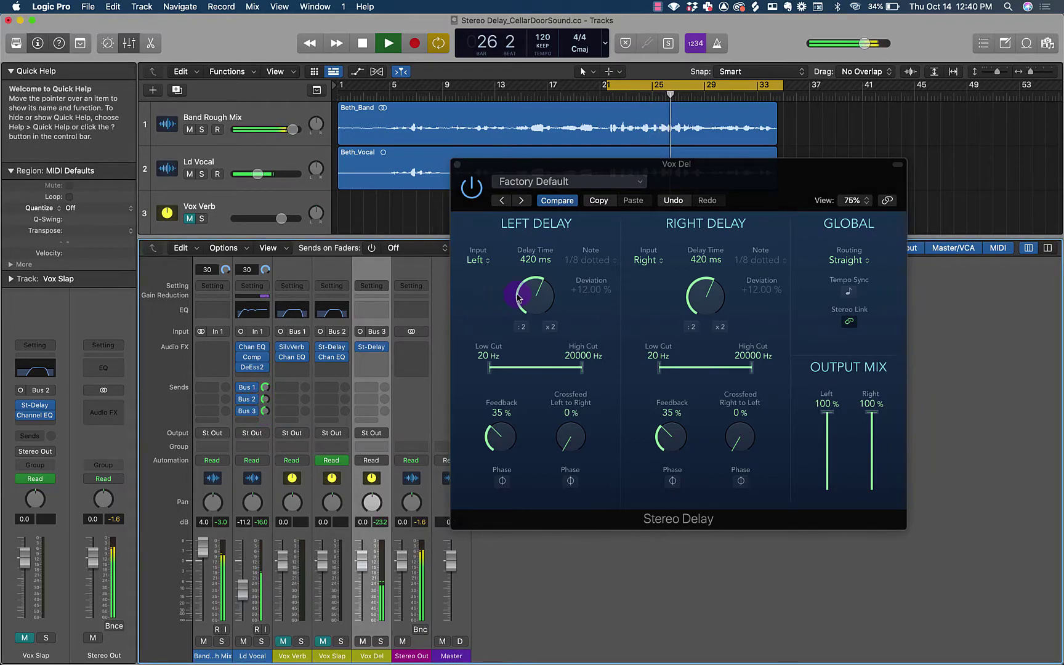
left_click(531, 296)
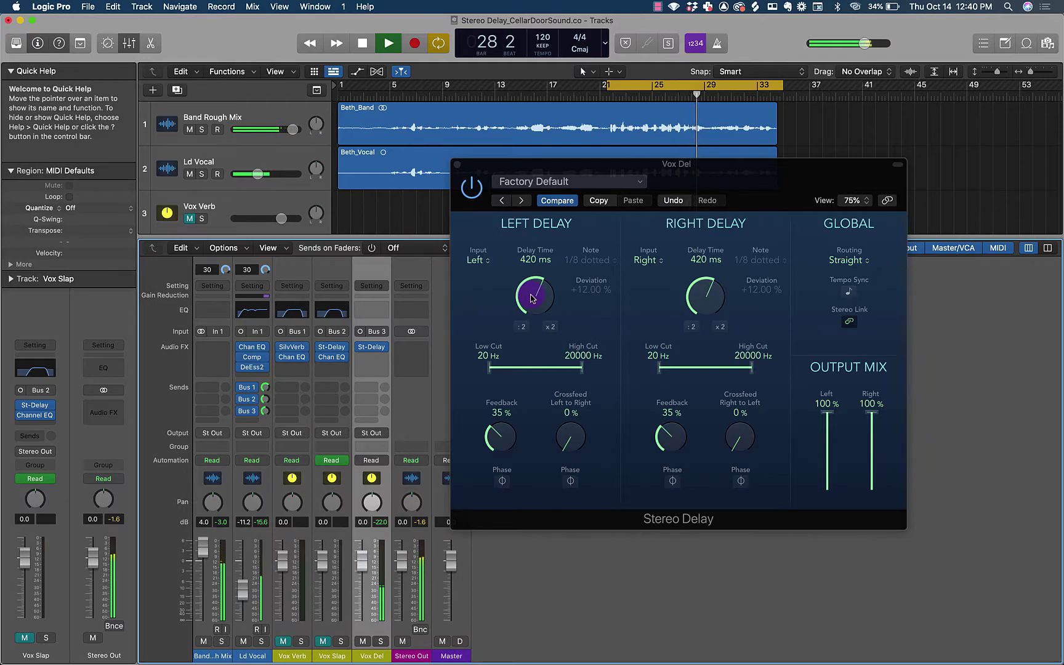
key("space")
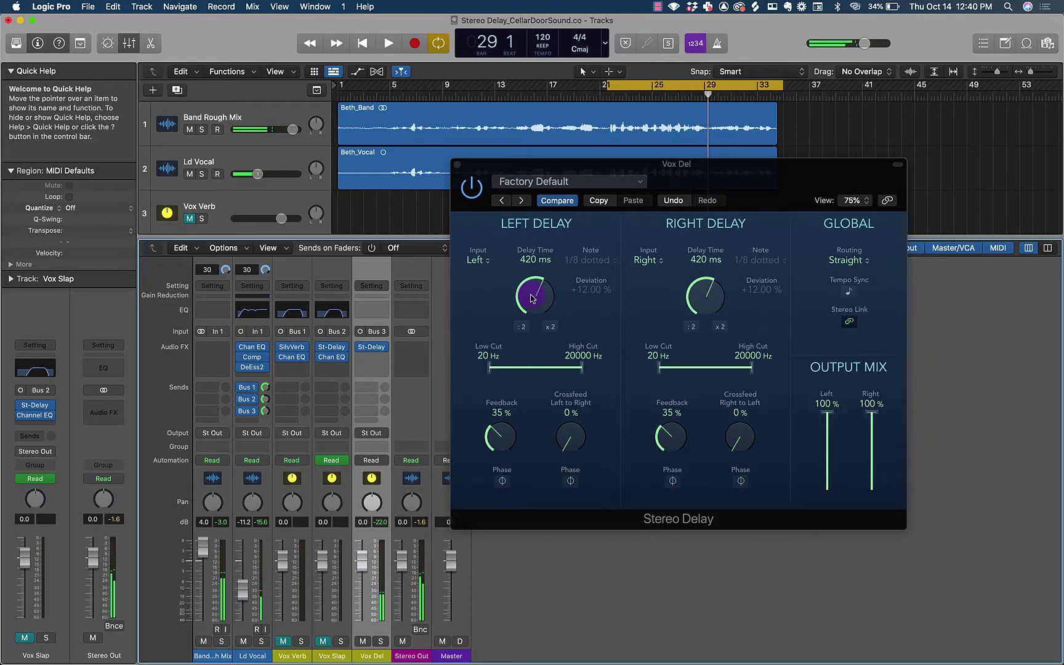
left_click(404, 285)
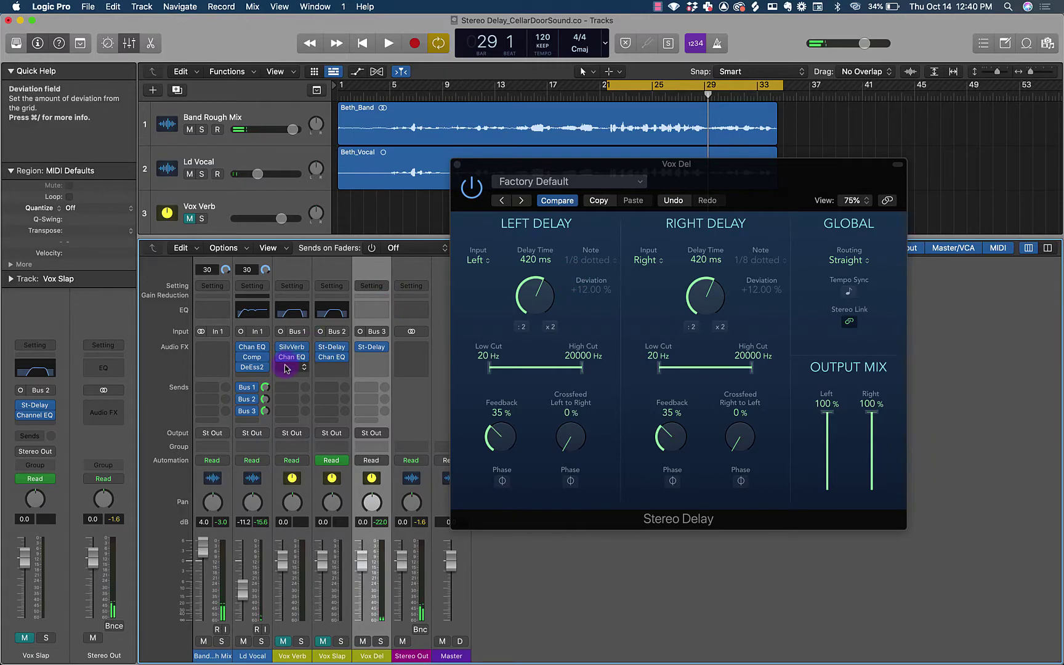
left_click_drag(265, 413, 265, 410)
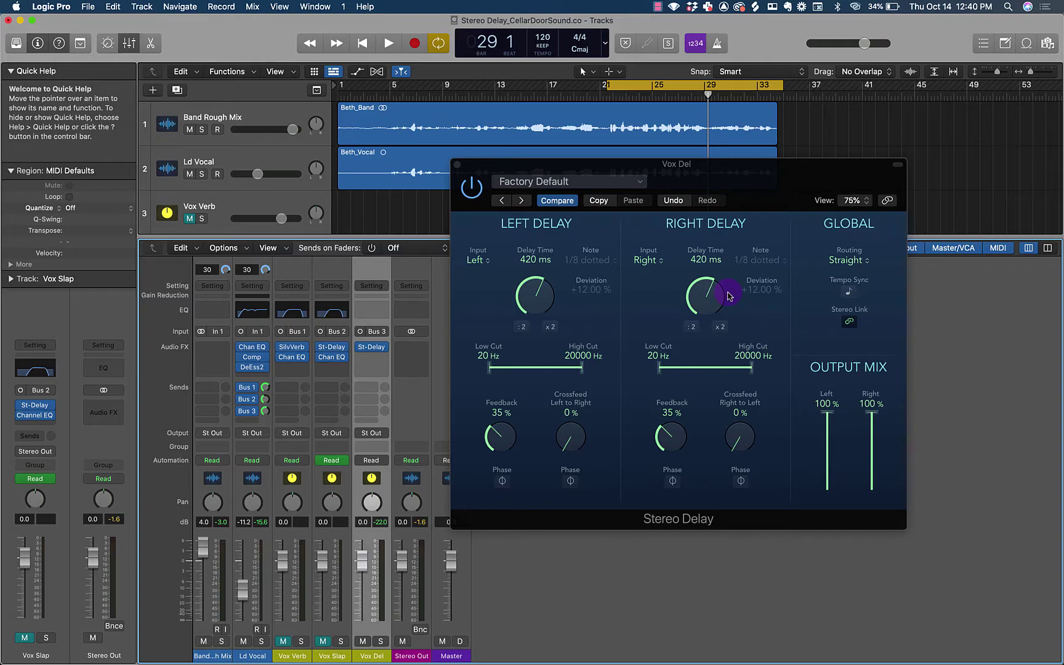
Step: Set the left delay time in the Vox Del Stereo Delay to 430 ms
left_click(850, 323)
left_click(697, 262)
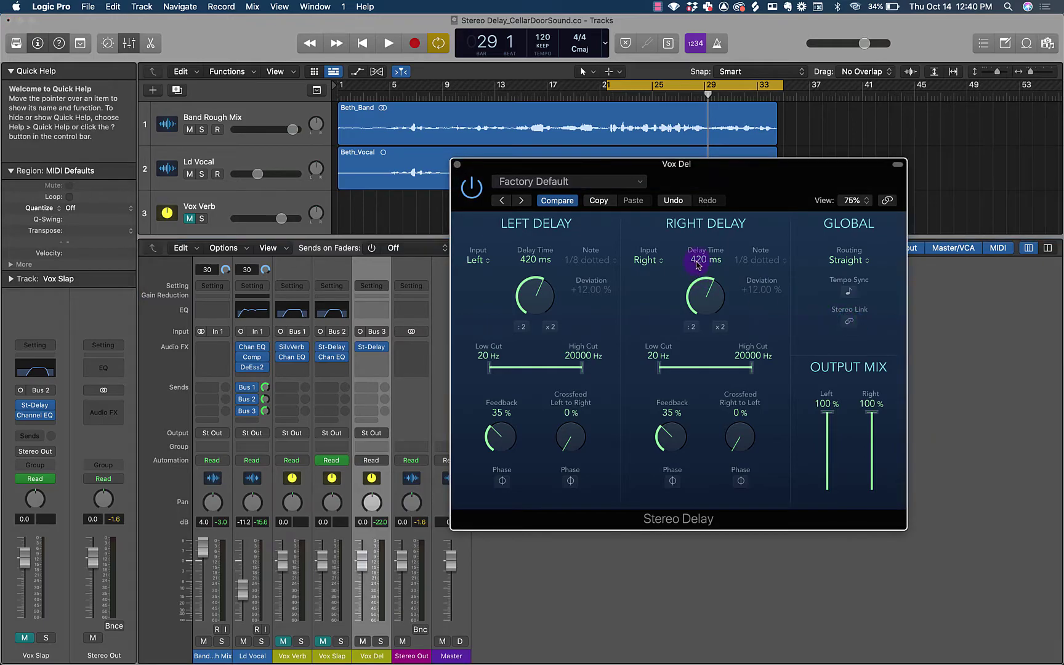
left_click(698, 261)
left_click_drag(521, 262, 528, 262)
left_click(525, 262)
left_click(711, 257)
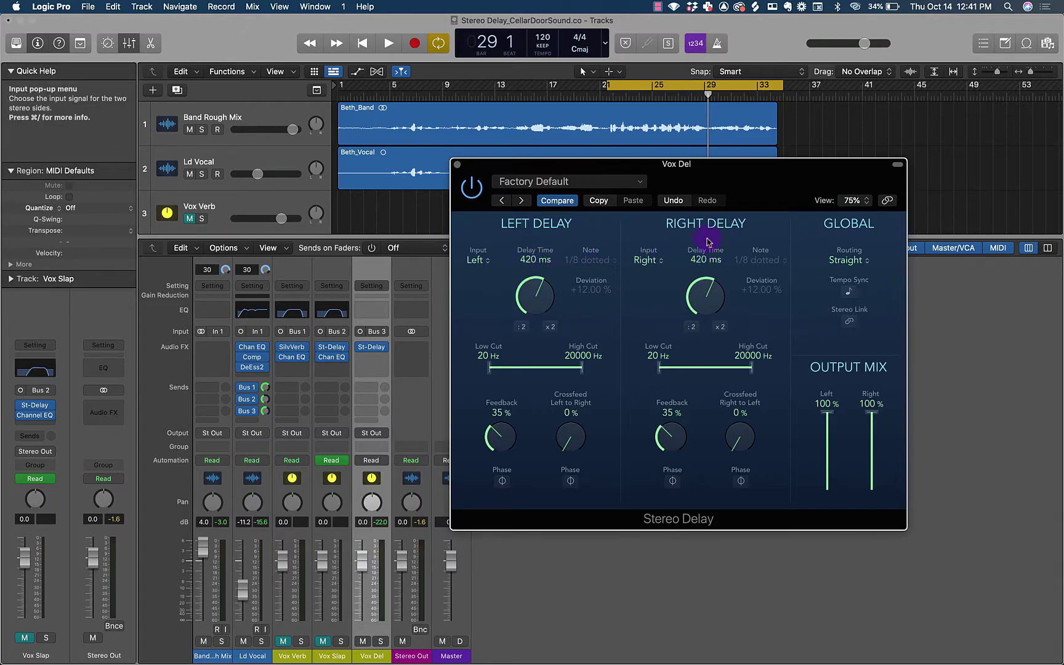
left_click(537, 256)
double_click(525, 259)
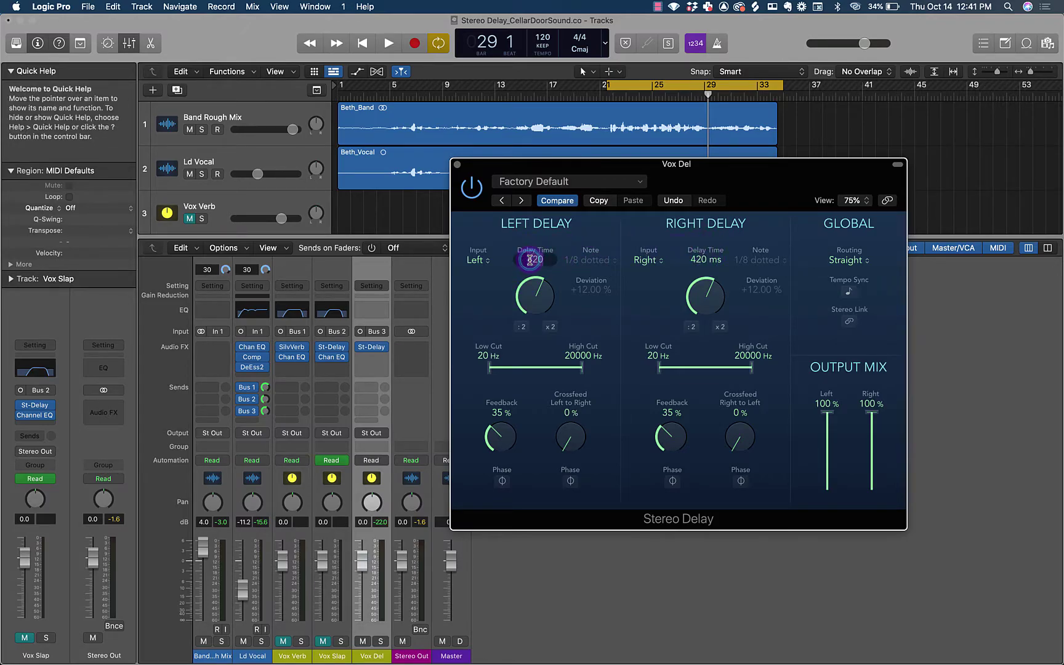
type("430")
key("Return")
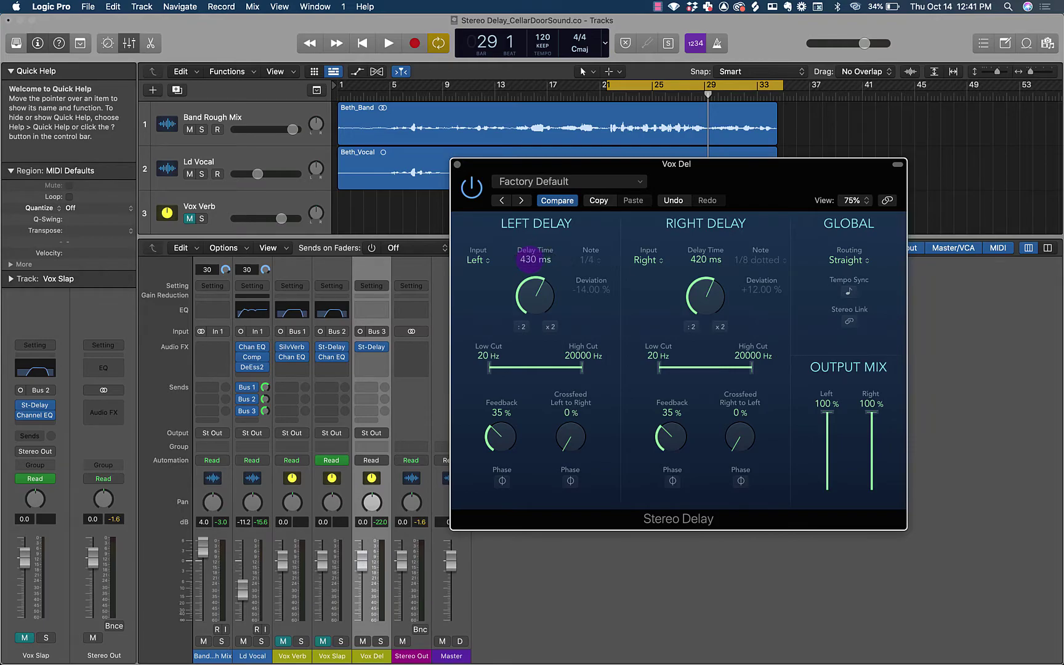
Step: Set the right delay time to 410 ms and audition the offset delays
double_click(696, 261)
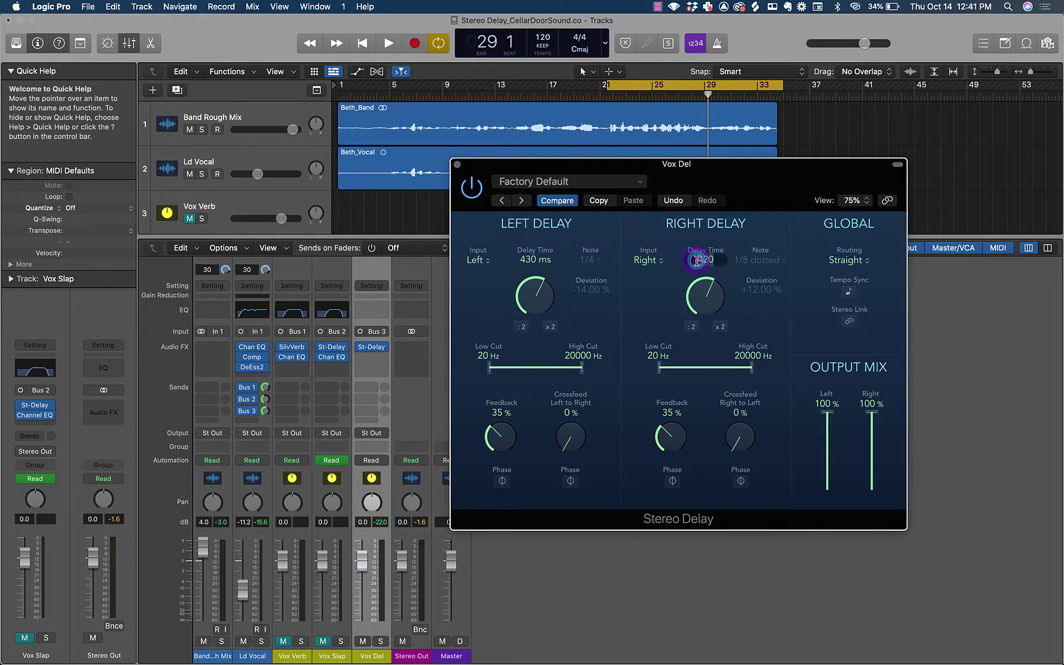
type("4")
key("Return")
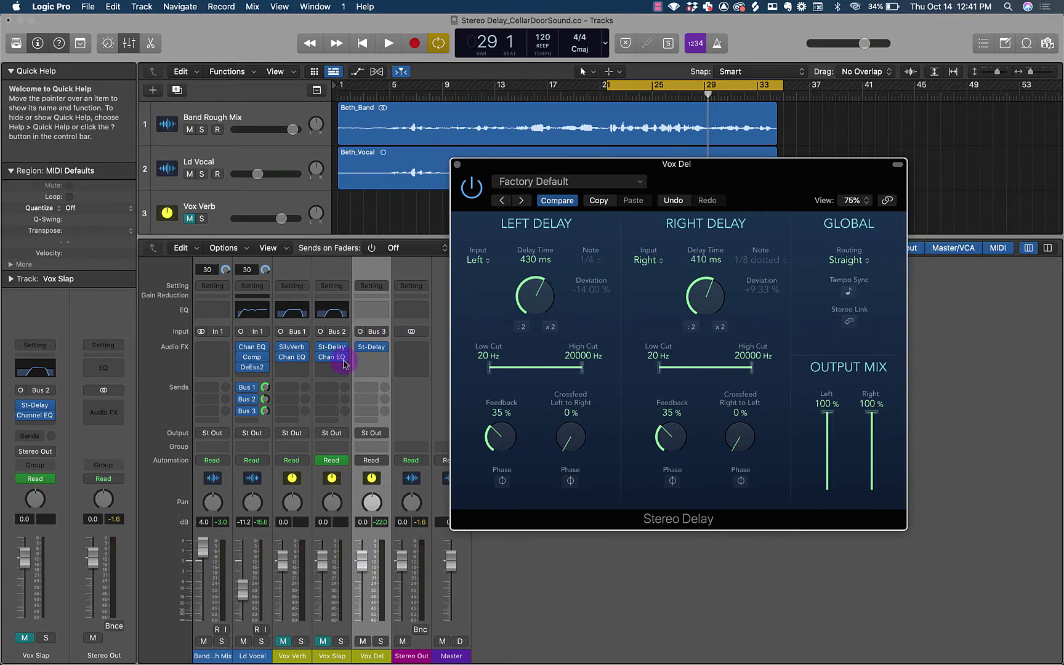
key("space")
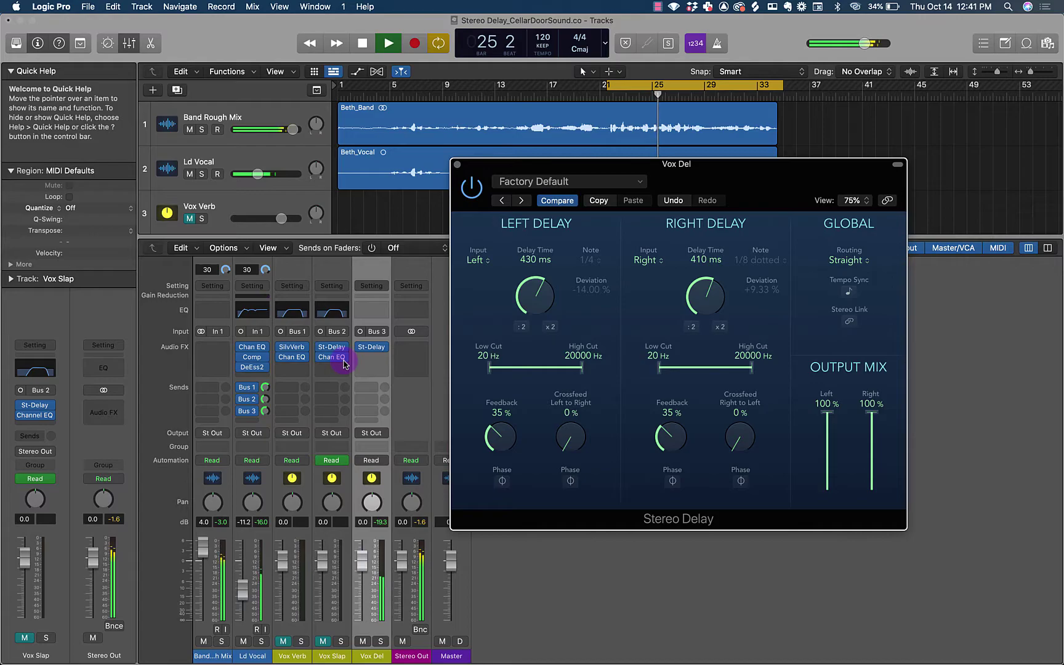
key("space")
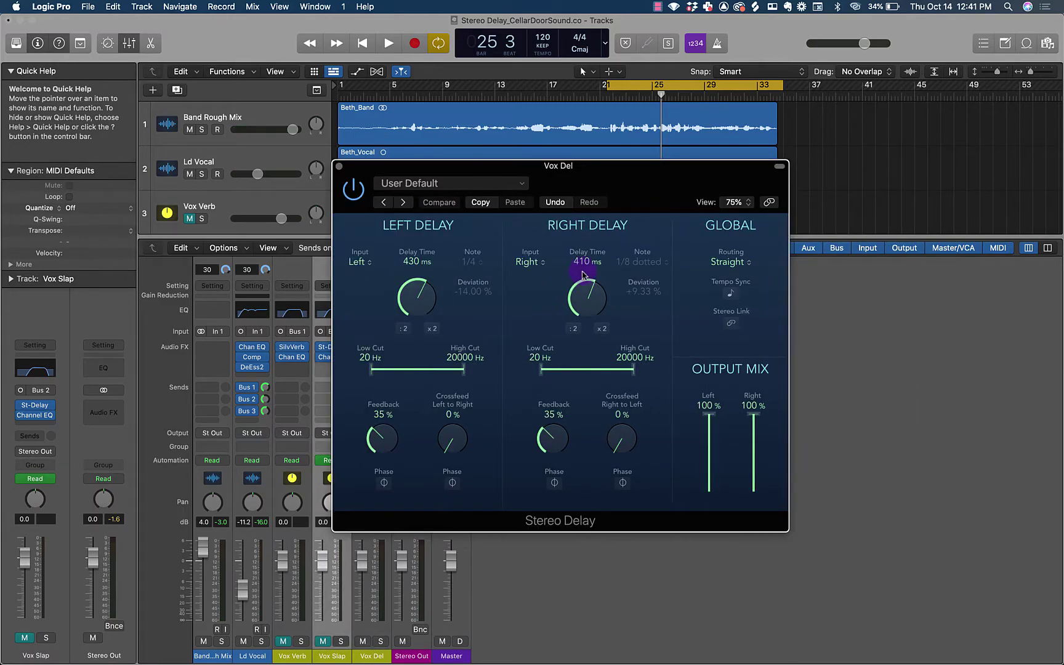
Step: Match both delay sides at 420 ms and play to listen
double_click(583, 263)
type("420")
key("Return")
double_click(419, 262)
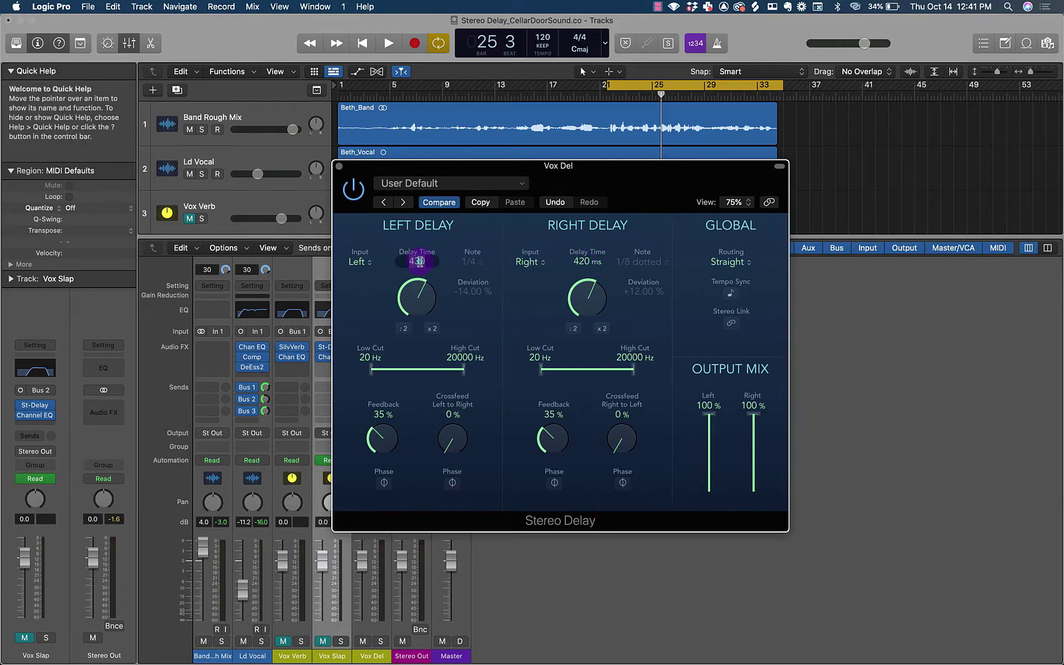
type("420")
key("Return")
key("space")
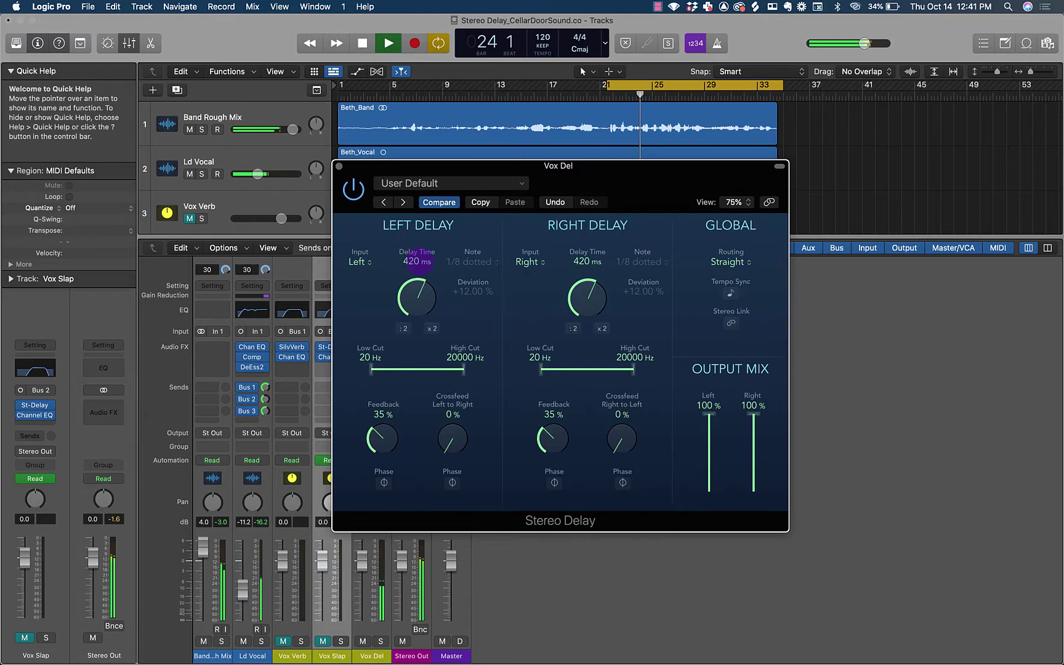
key("space")
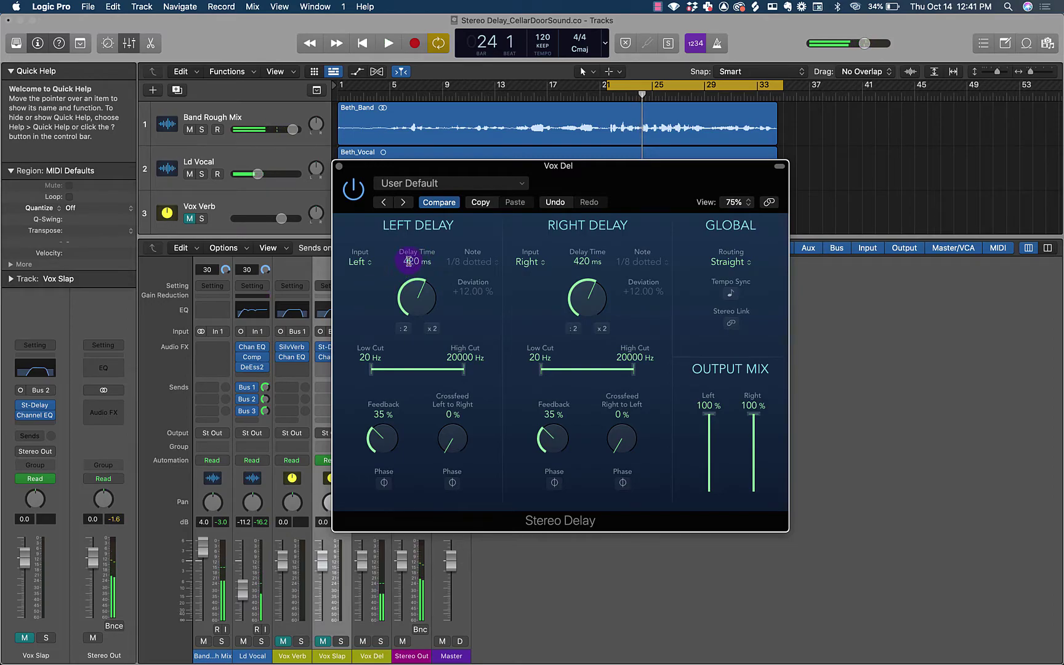
Step: Try 430 ms left and 410 ms right and audition the offset
double_click(409, 262)
type("430")
key("Return")
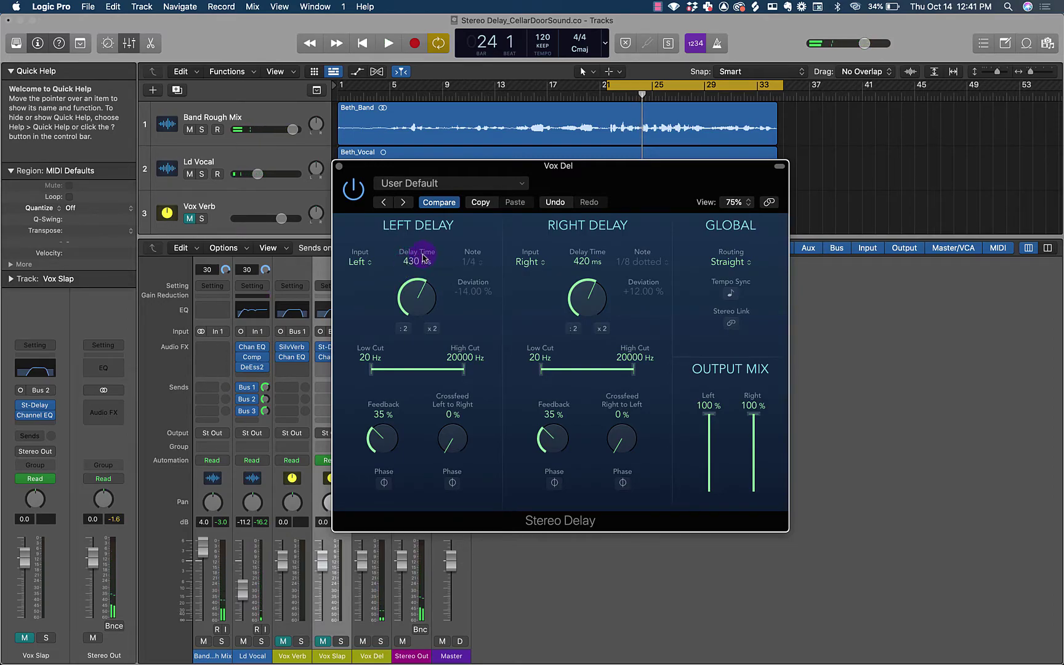
double_click(588, 265)
type("410")
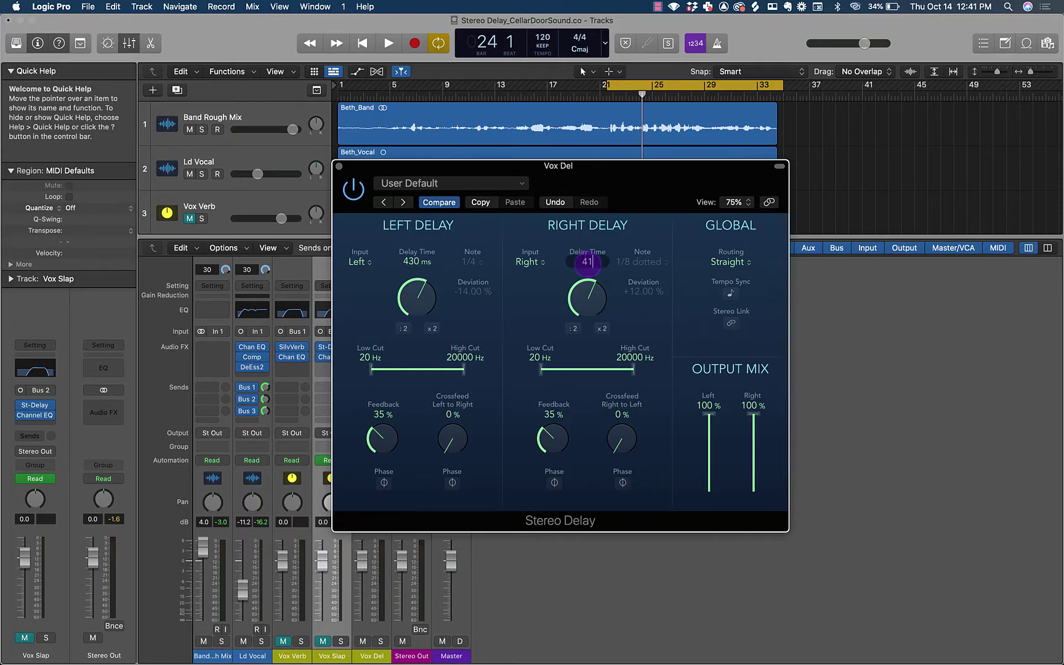
key("Return")
key("space")
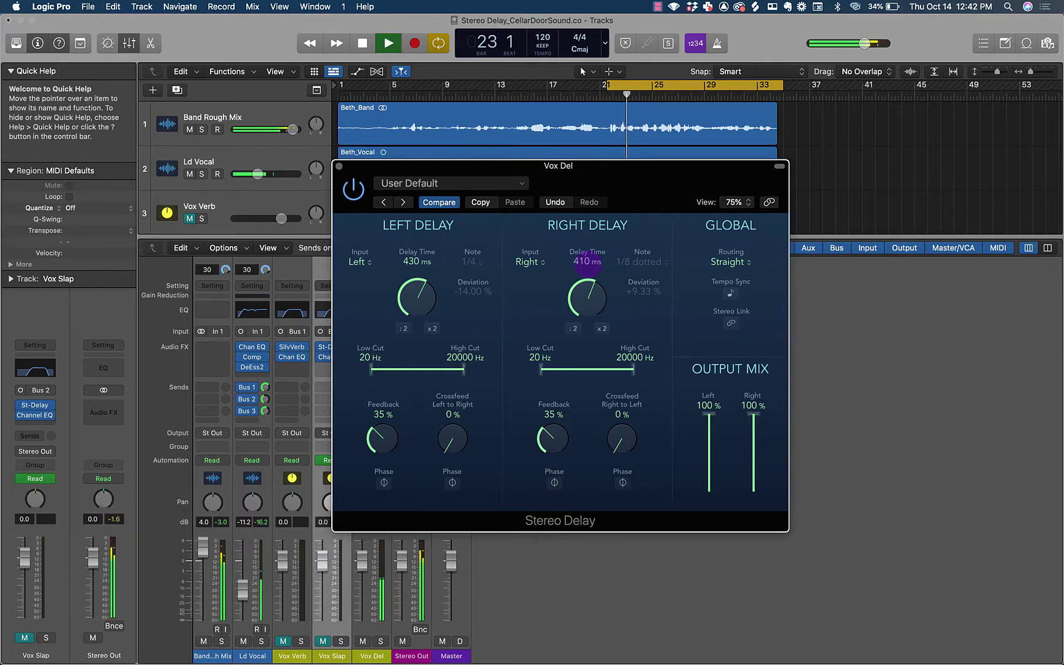
key("space")
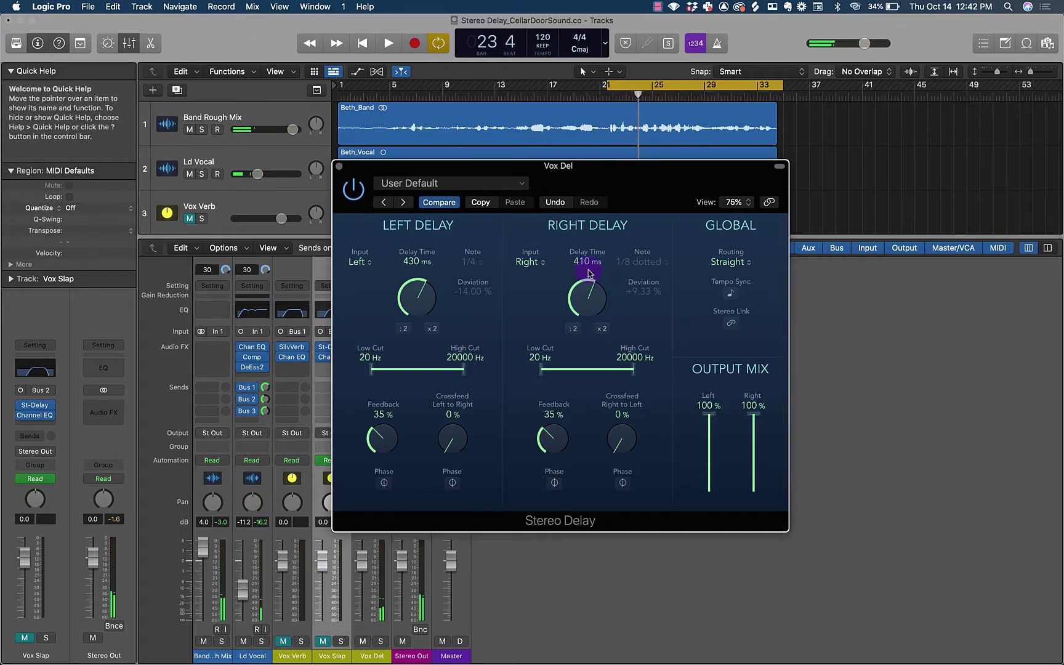
Step: Set the left delay to 410 ms and briefly try 2000 ms on the right
double_click(417, 261)
type("410")
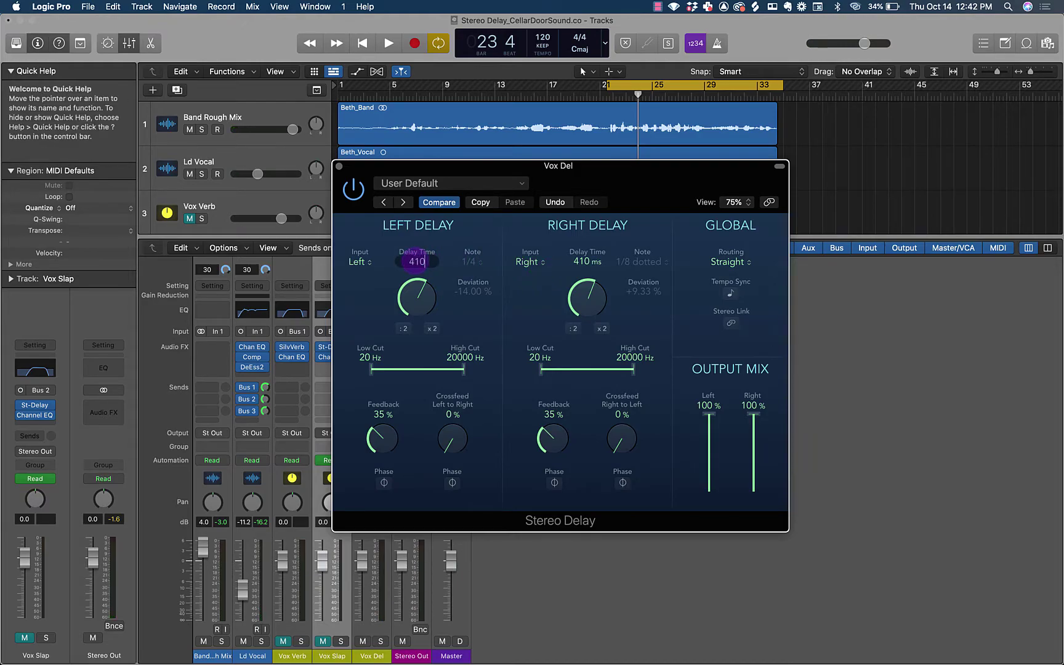
key("Return")
double_click(581, 262)
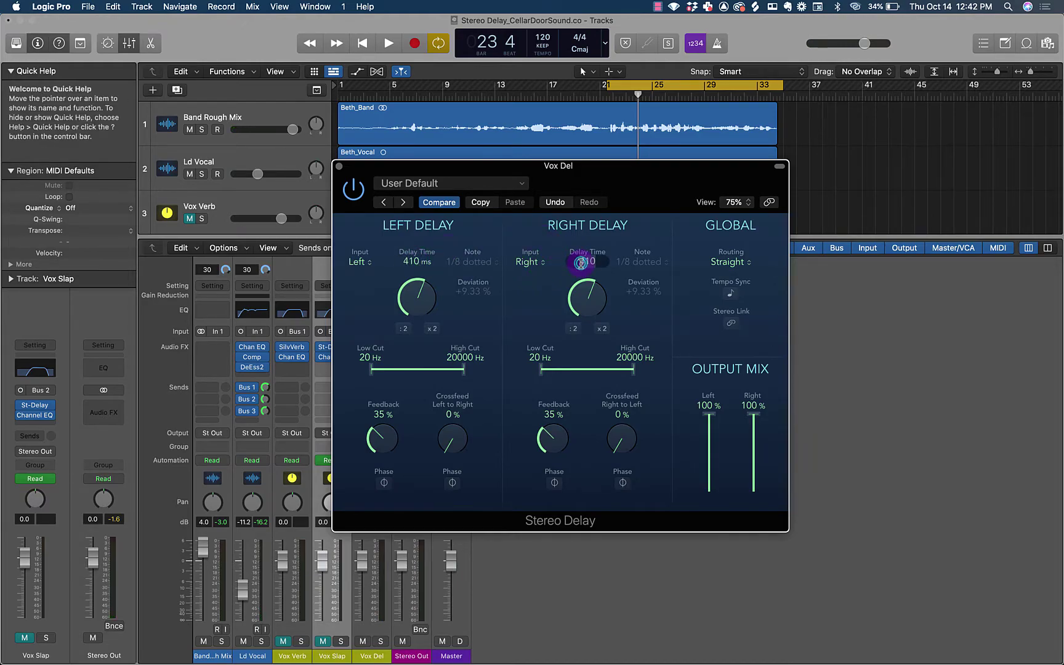
type("2000")
key("Return")
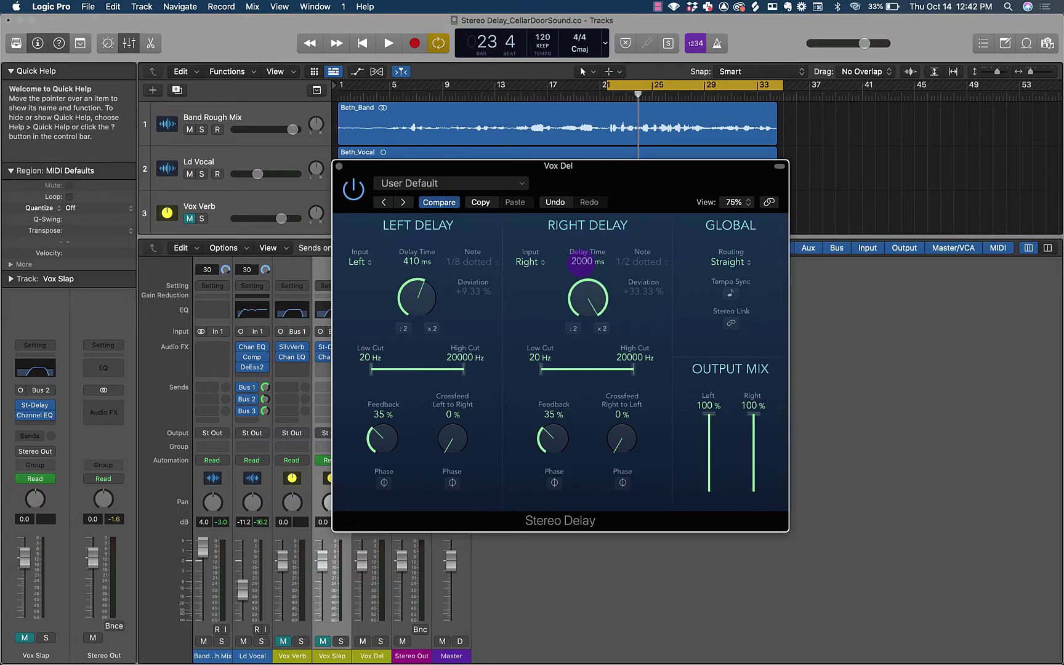
key("space")
key("space")
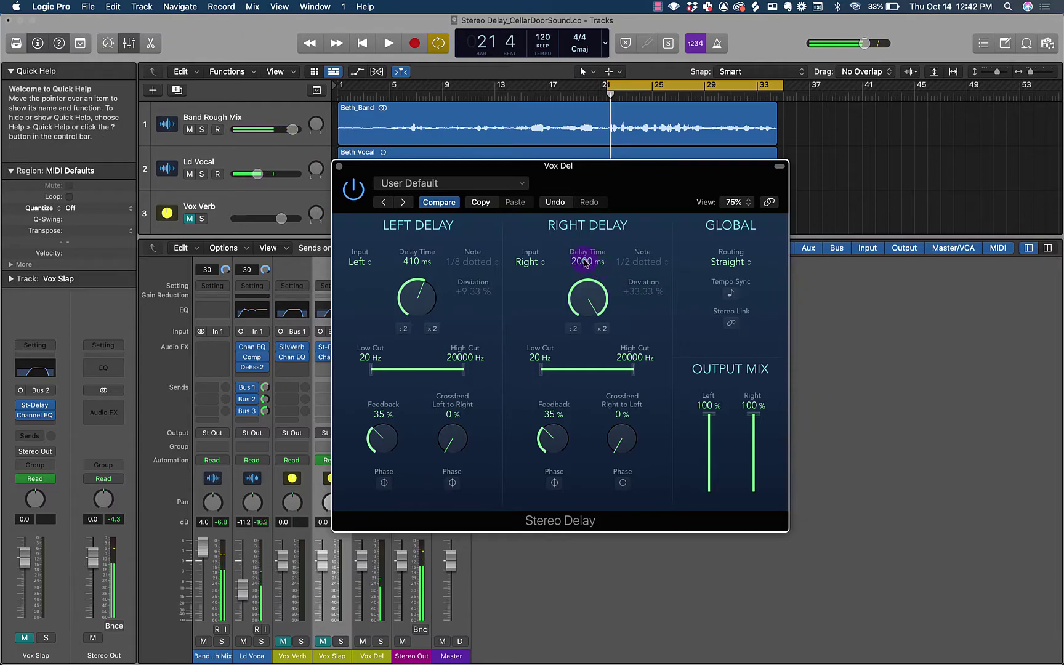
Step: Set the right delay to 430 ms and play back the swapped delays
double_click(583, 262)
type("430")
key("Return")
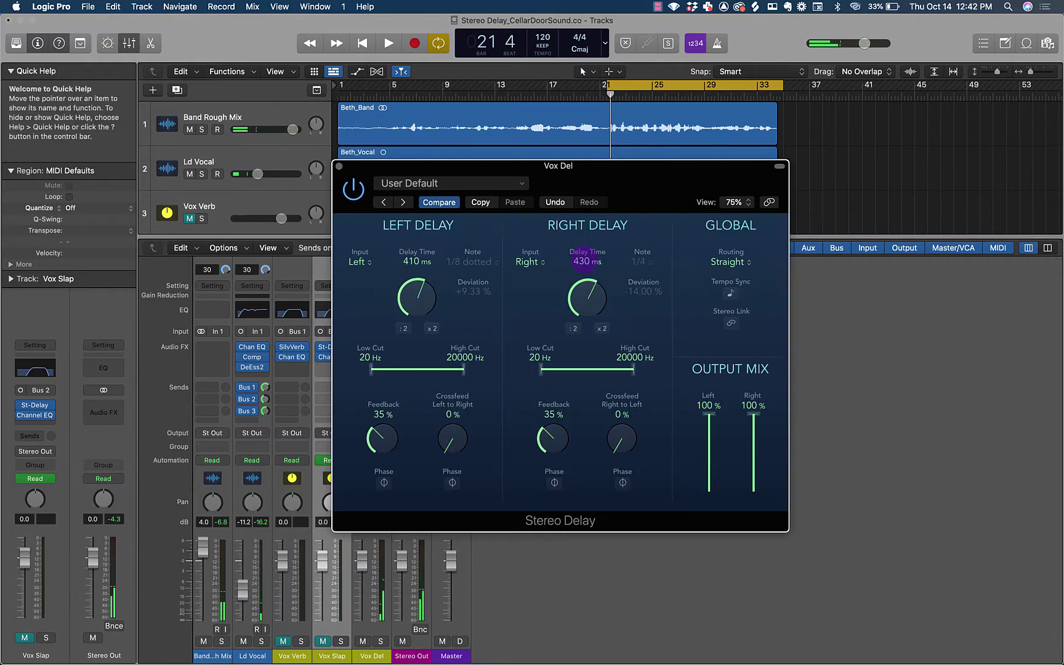
key("space")
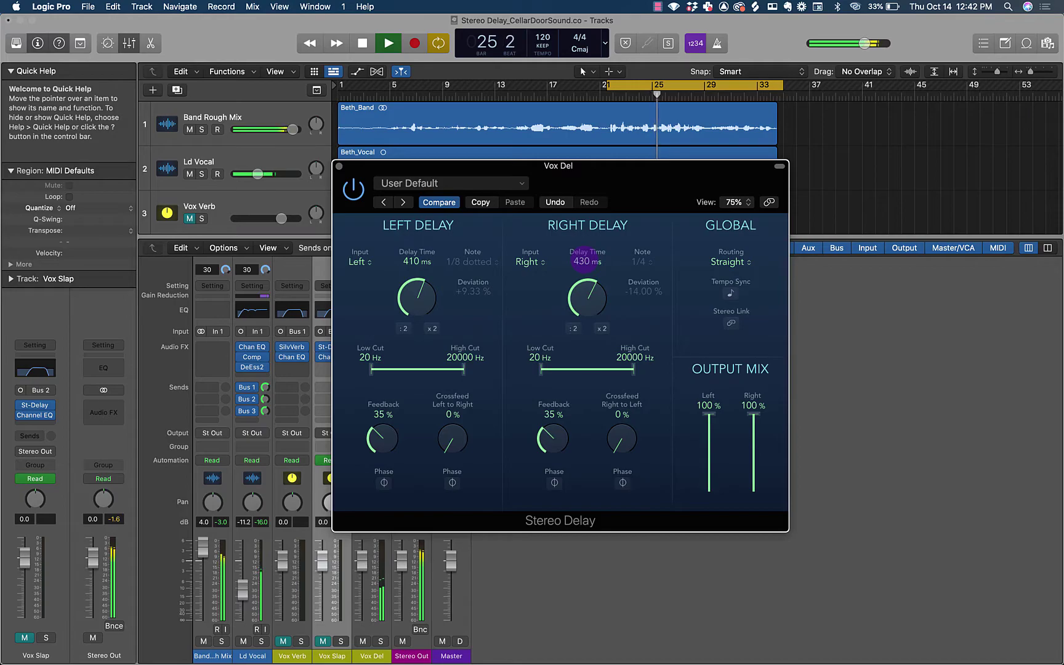
key("space")
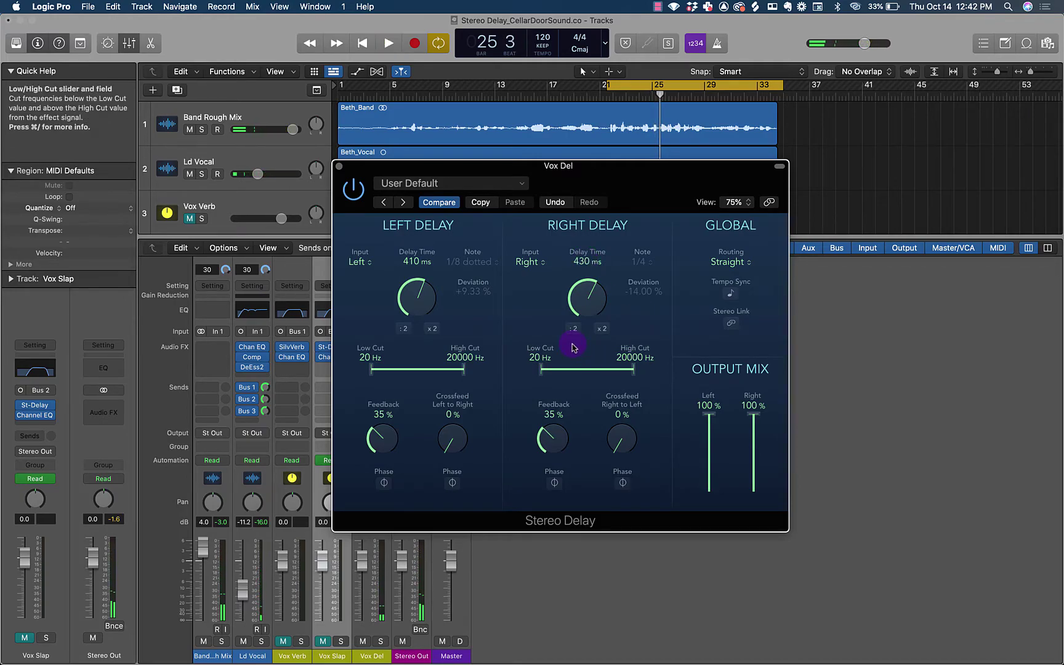
Step: Close the delay window and insert a stereo Channel EQ on Vox Del
left_click(340, 167)
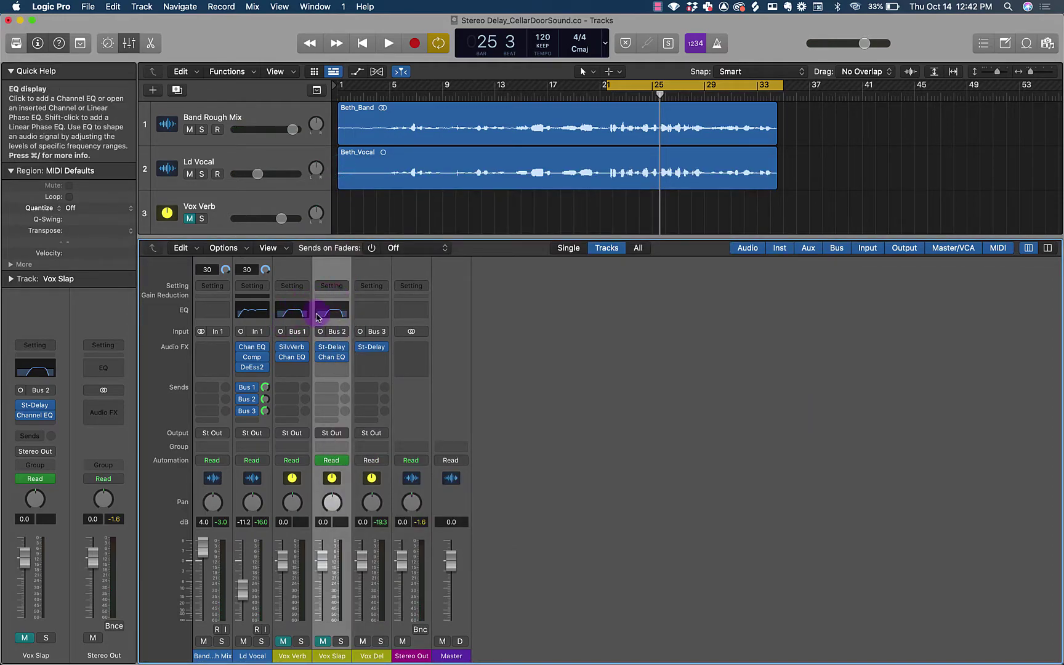
left_click(382, 362)
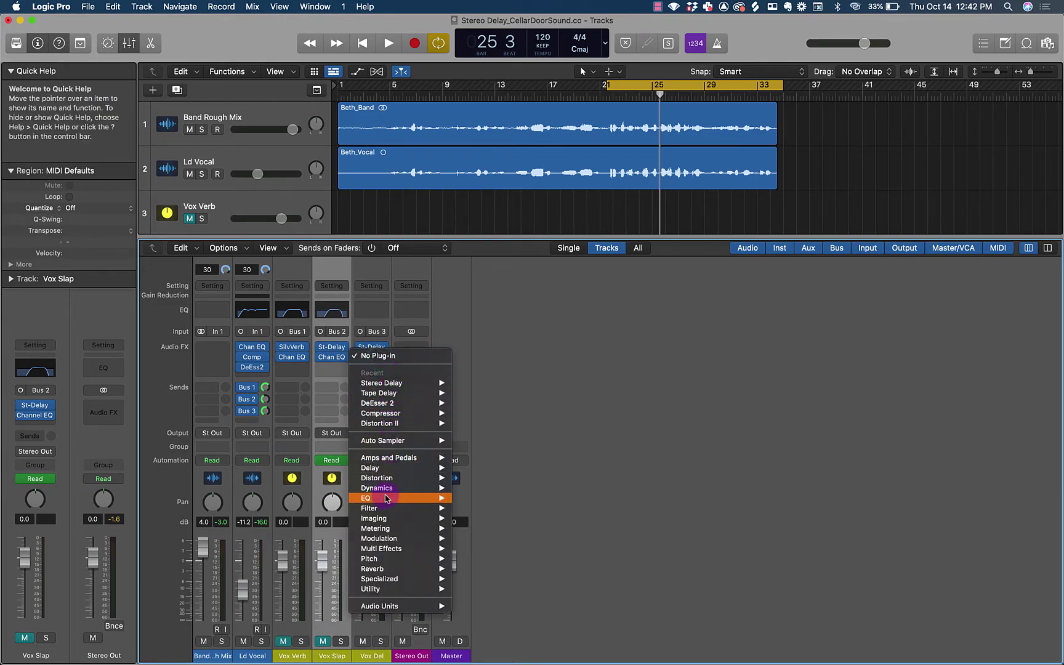
mouse_move(387, 499)
mouse_move(483, 499)
left_click(580, 500)
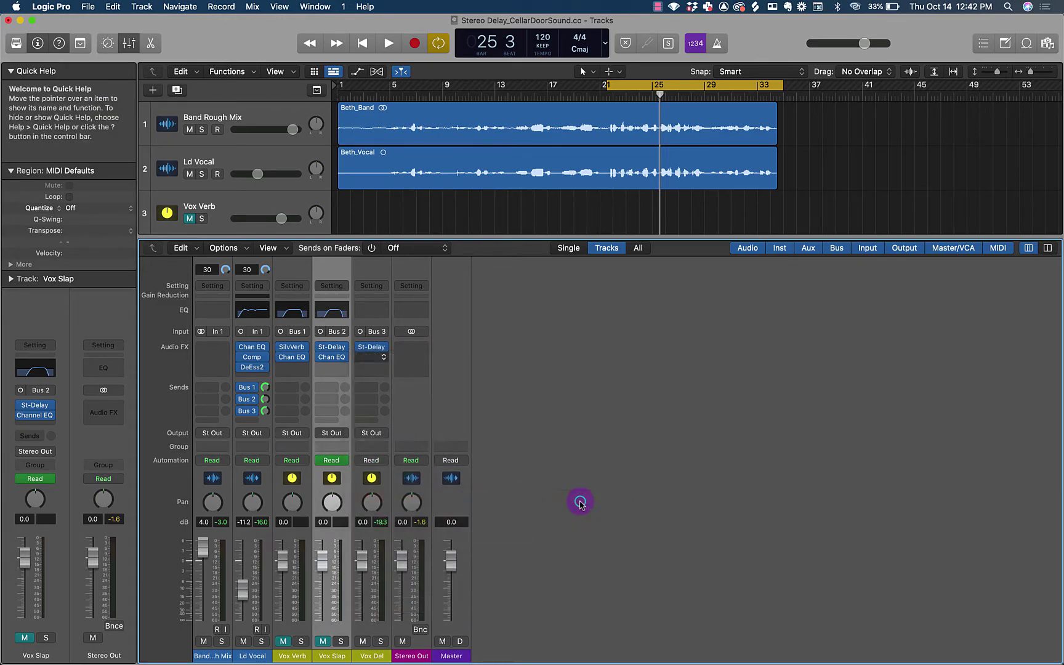
Step: Set a 190 Hz low cut and a 5100 Hz high cut, then audition the filtered delay
left_click(368, 226)
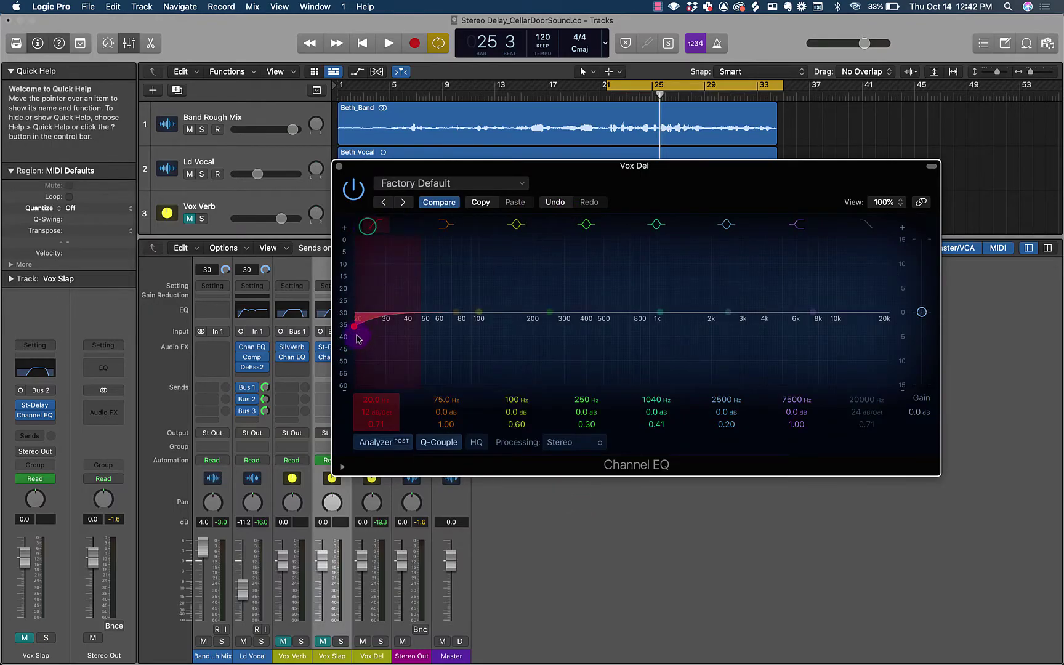
left_click_drag(358, 338, 529, 329)
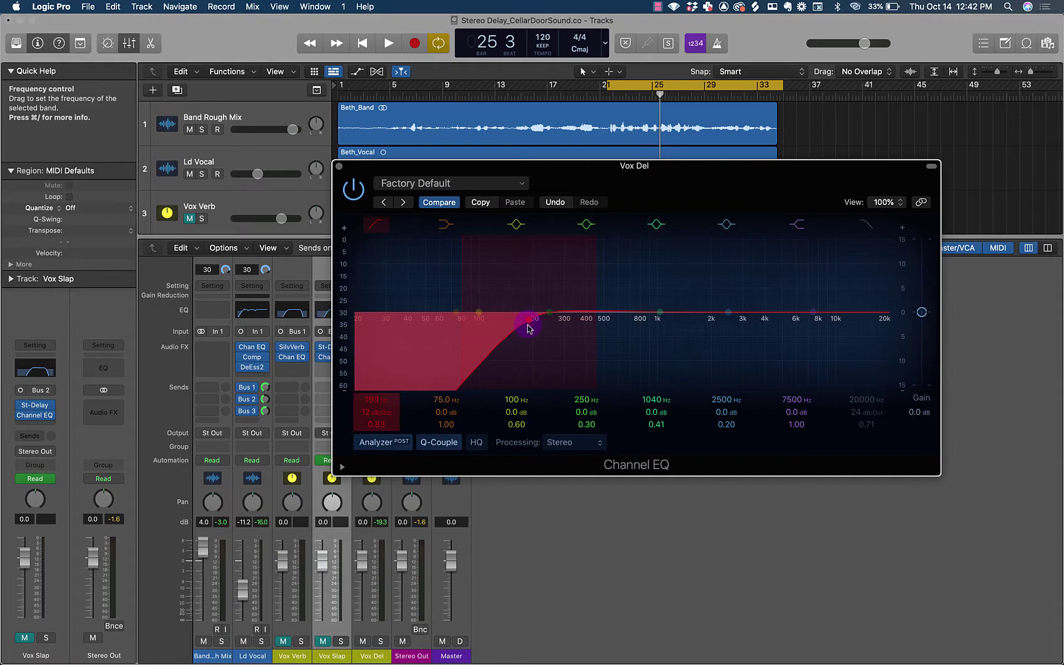
left_click_drag(887, 328, 786, 330)
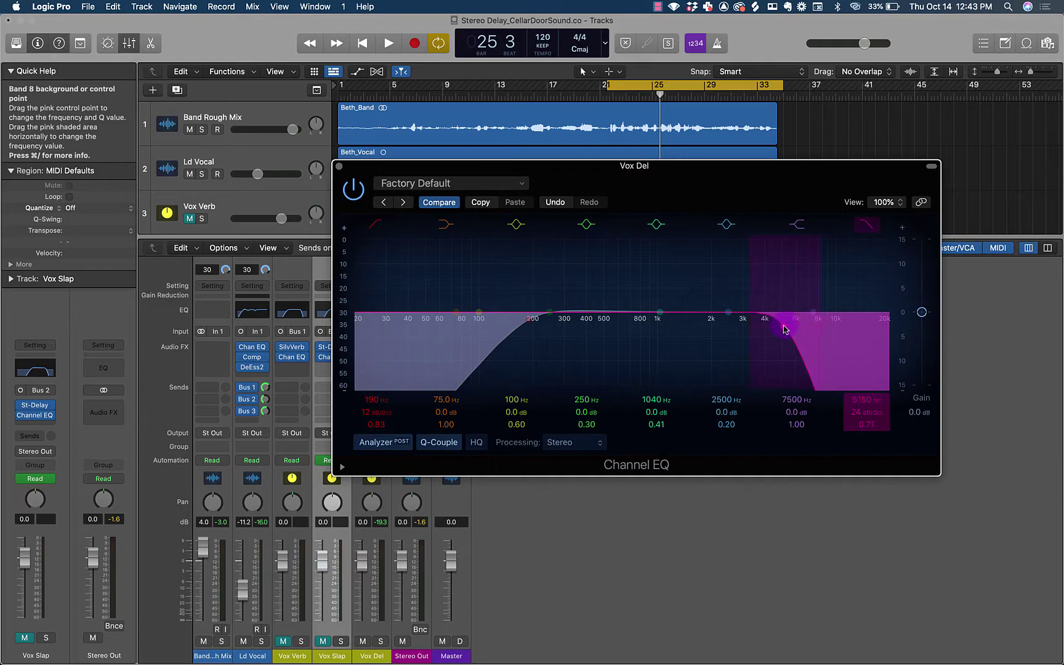
key("space")
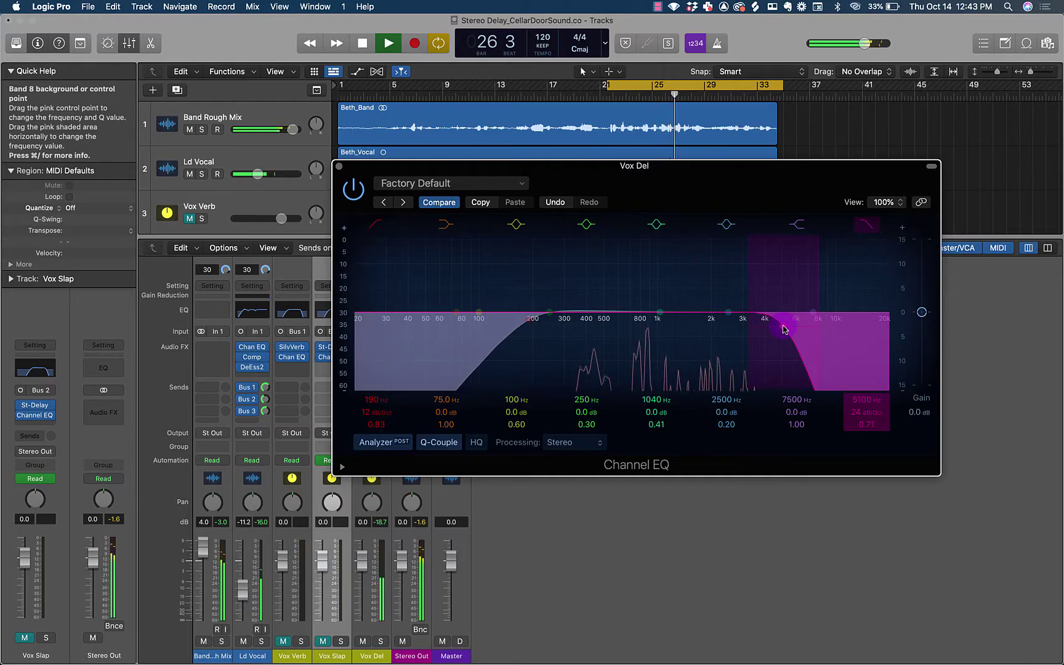
key("space")
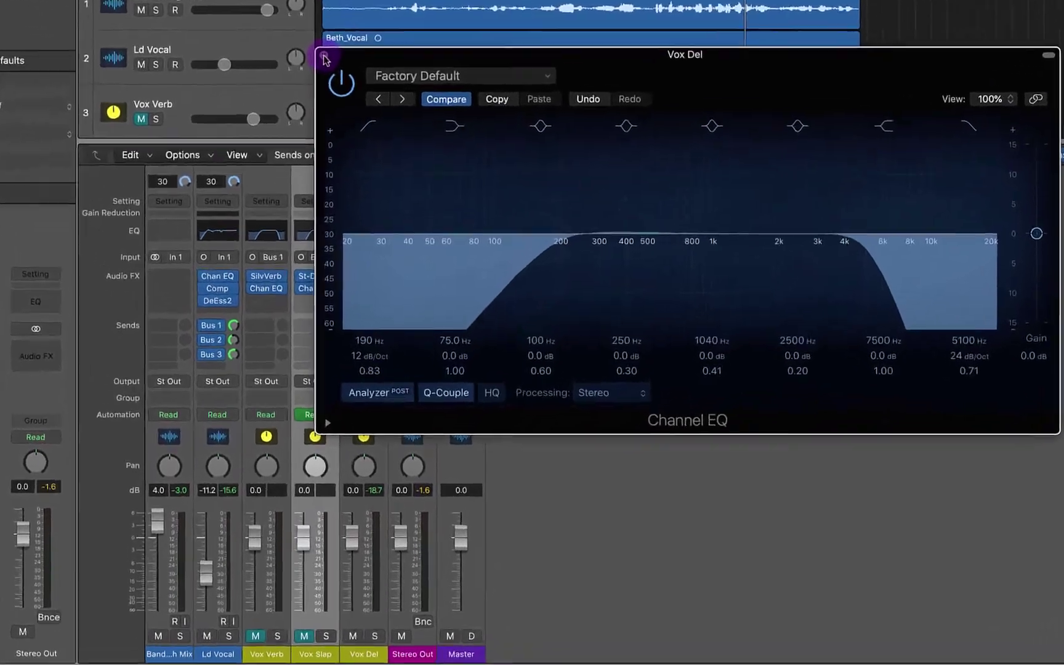
Step: Close the Vox Del EQ window and unmute the Vox Slap and Vox Verb channels
left_click(341, 168)
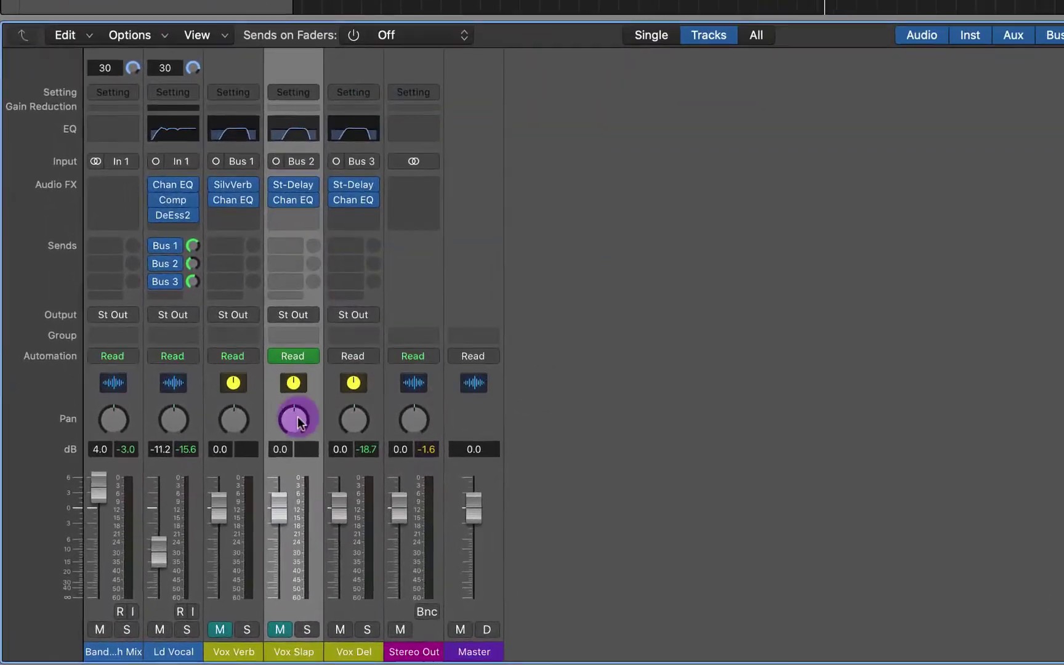
left_click(323, 641)
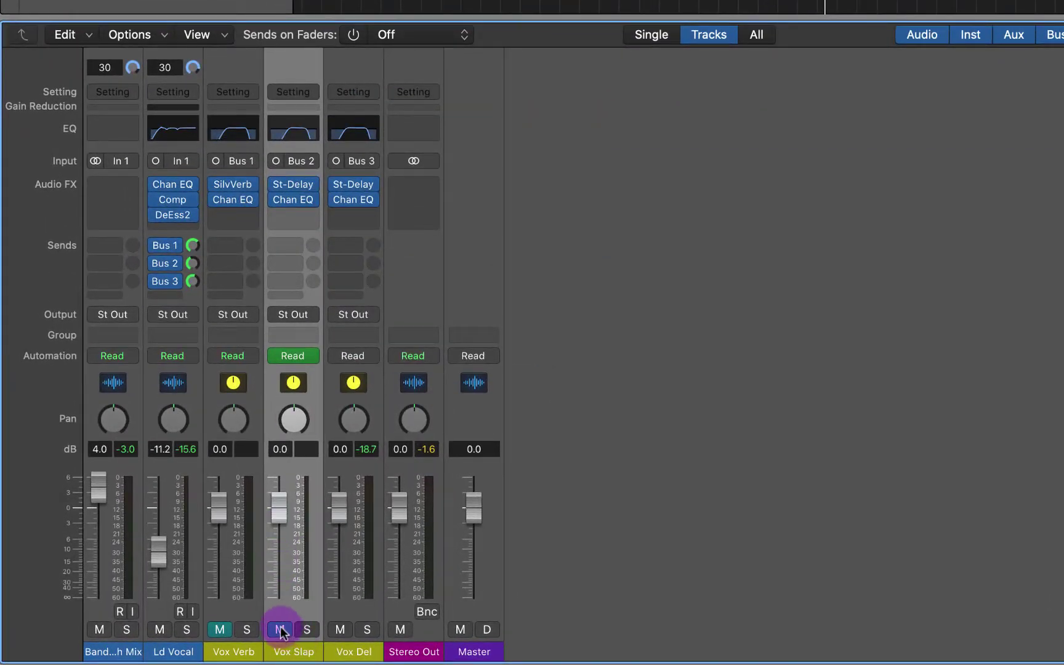
left_click(220, 629)
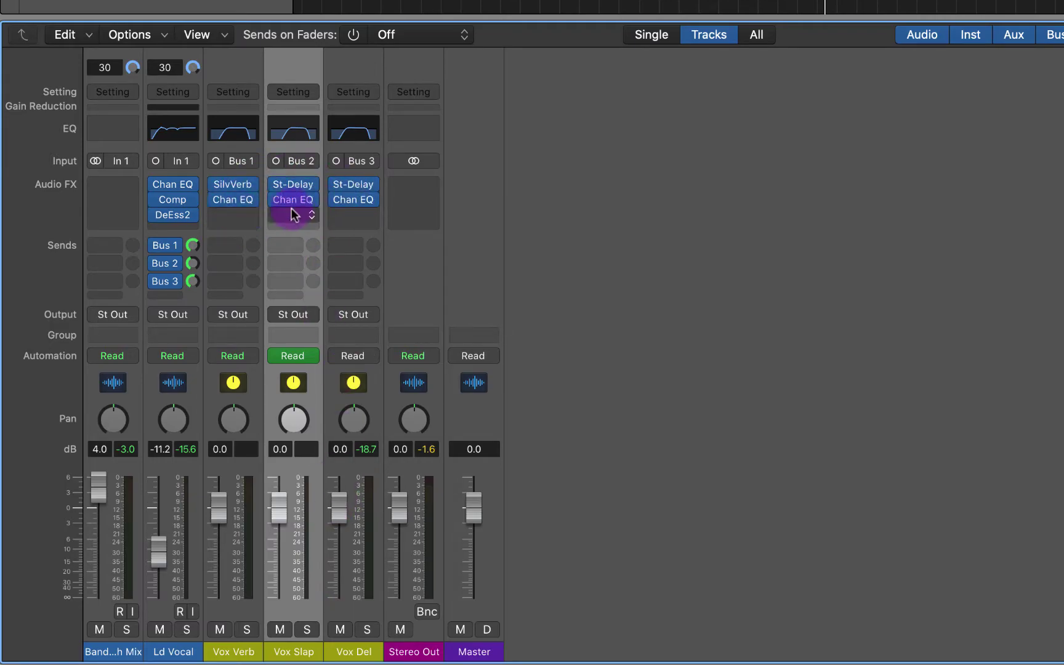
Step: Adjust Ld Vocal's Bus 3 delay send level while playing back the mix
left_click_drag(189, 284, 185, 291)
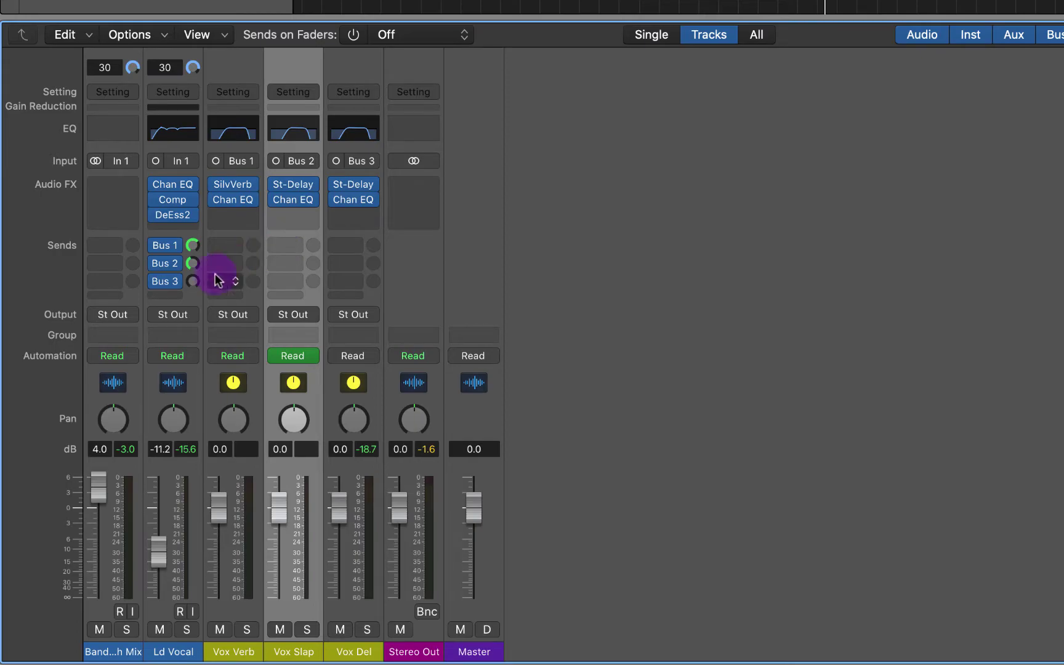
left_click_drag(191, 285, 176, 177)
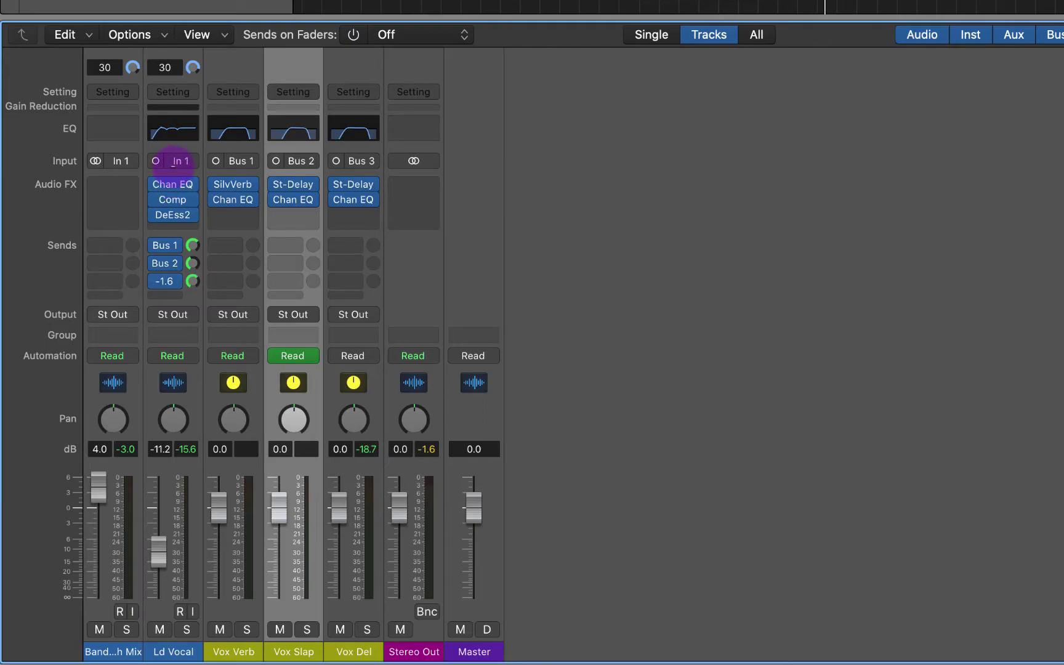
left_click_drag(172, 177, 175, 184)
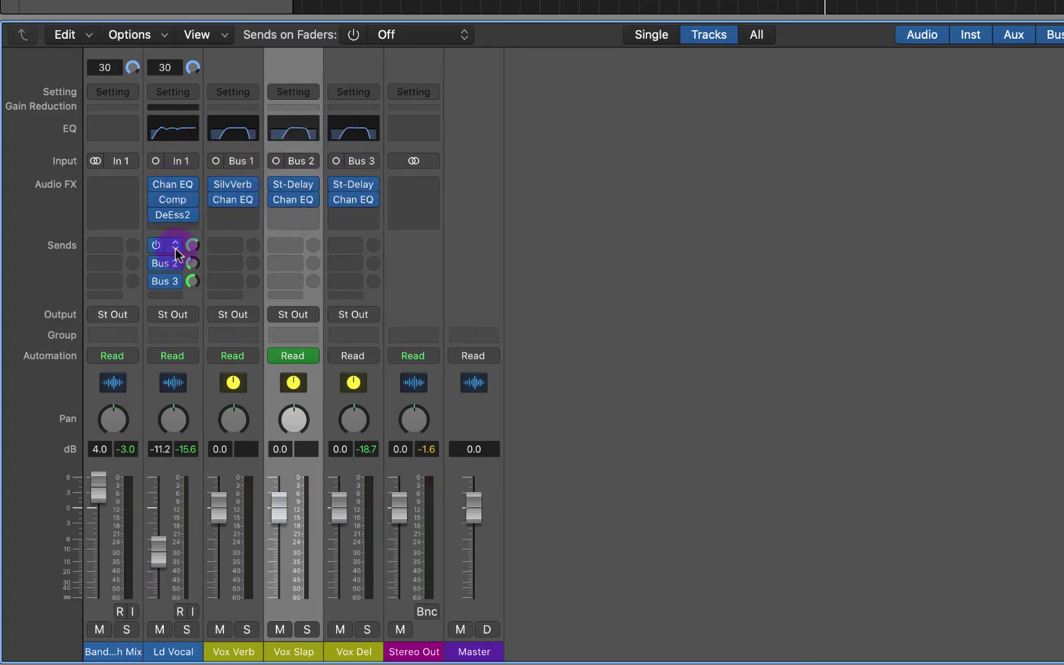
left_click_drag(192, 278, 183, 385)
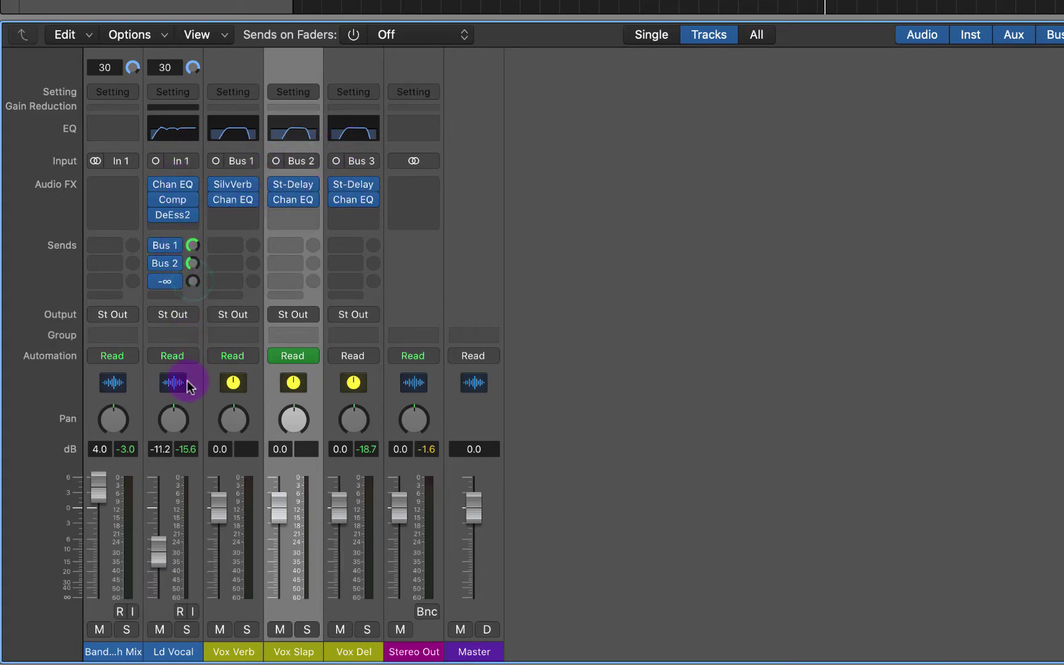
key("space")
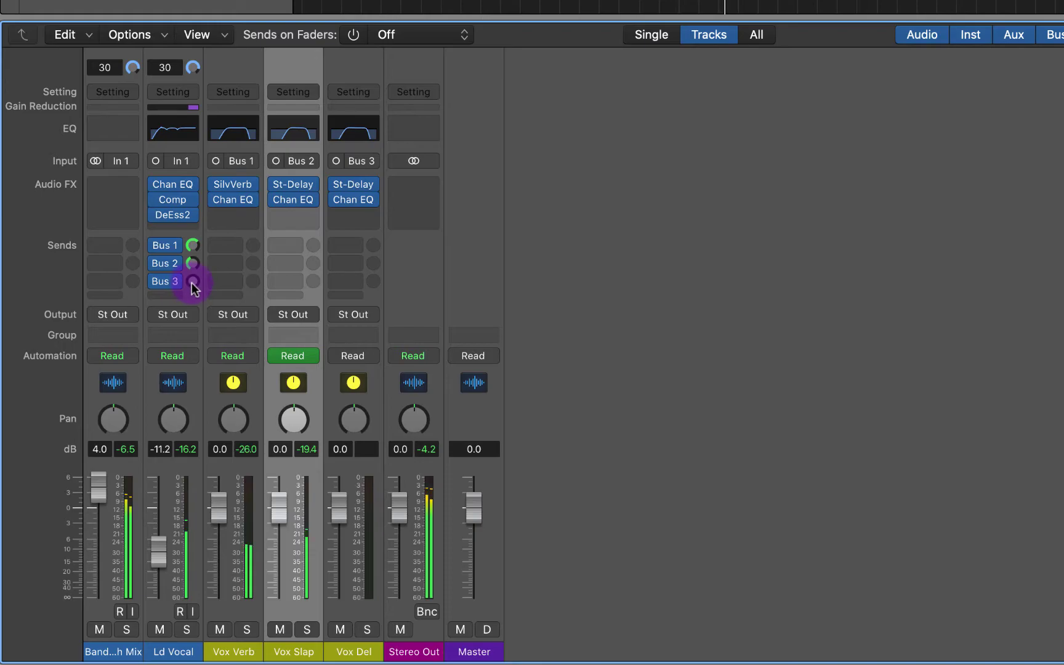
left_click_drag(193, 281, 189, 249)
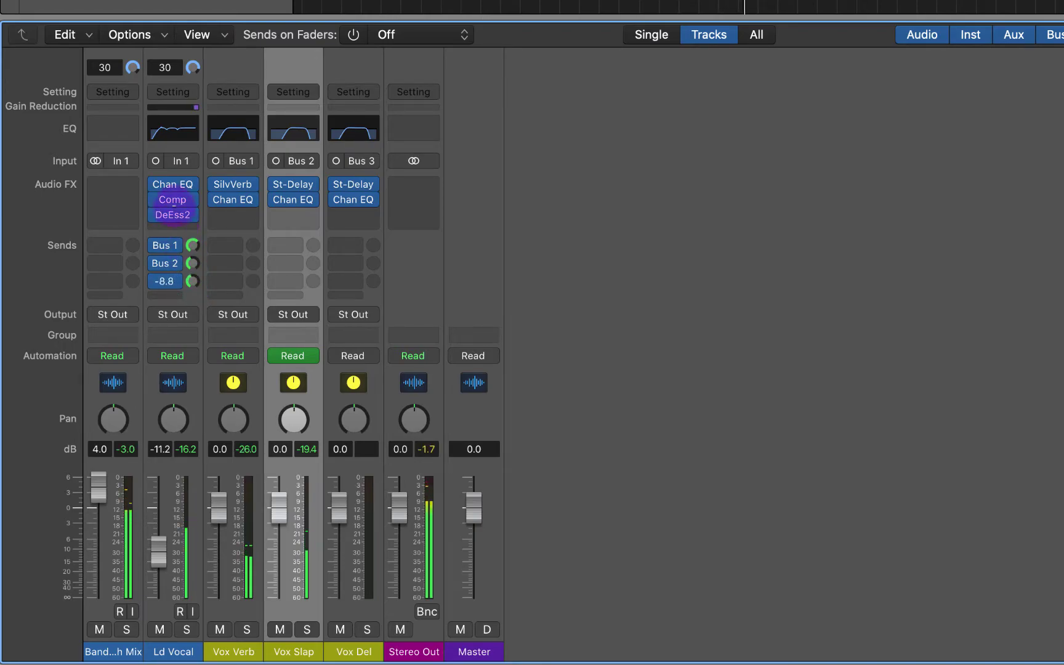
mouse_move(169, 180)
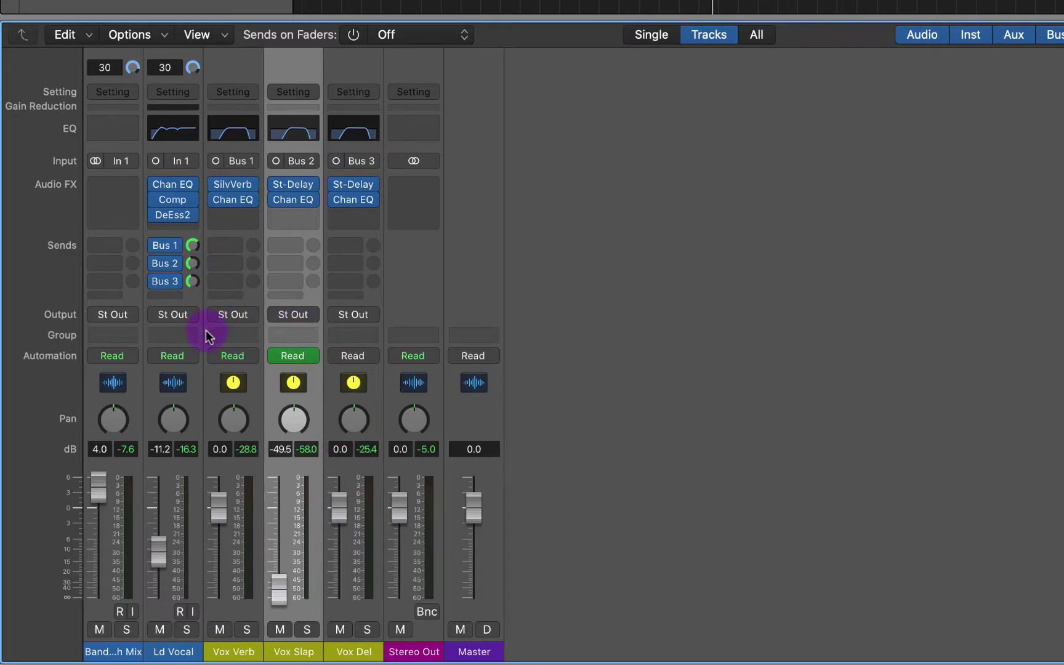
Step: Route Vox Del's empty send slot to Bus 1 (Vox Verb), then mute Vox Slap
left_click(354, 250)
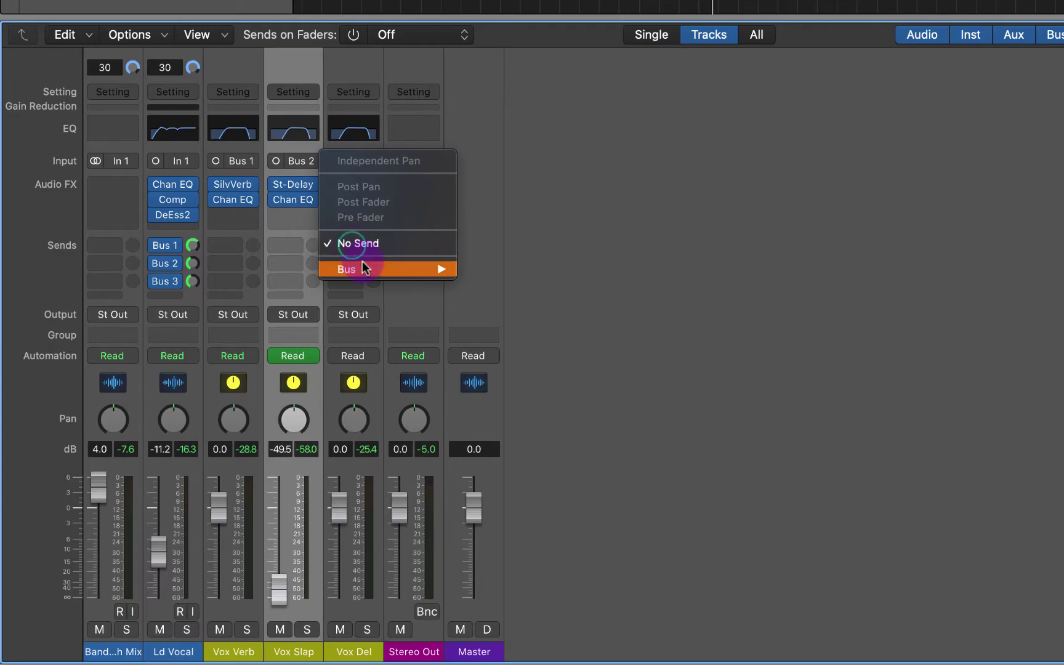
mouse_move(367, 269)
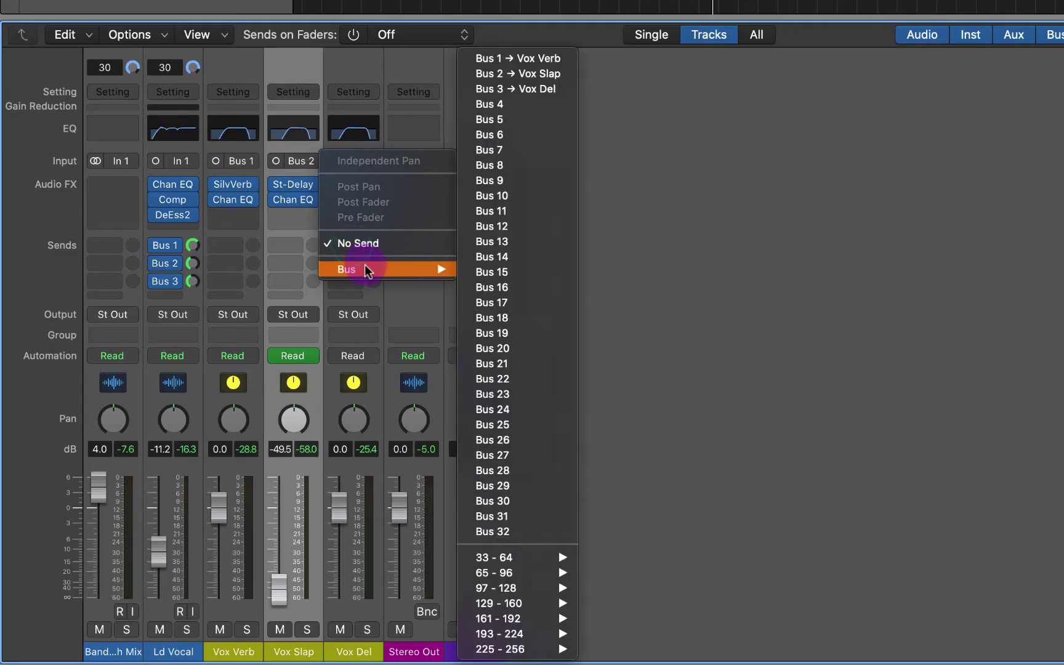
left_click(523, 60)
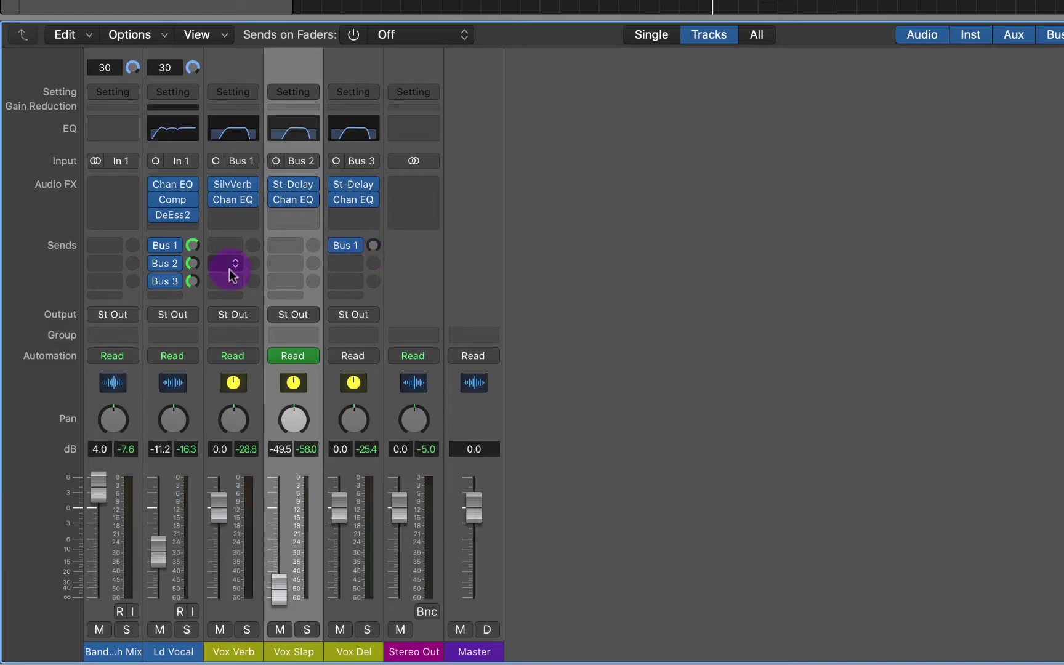
left_click(280, 629)
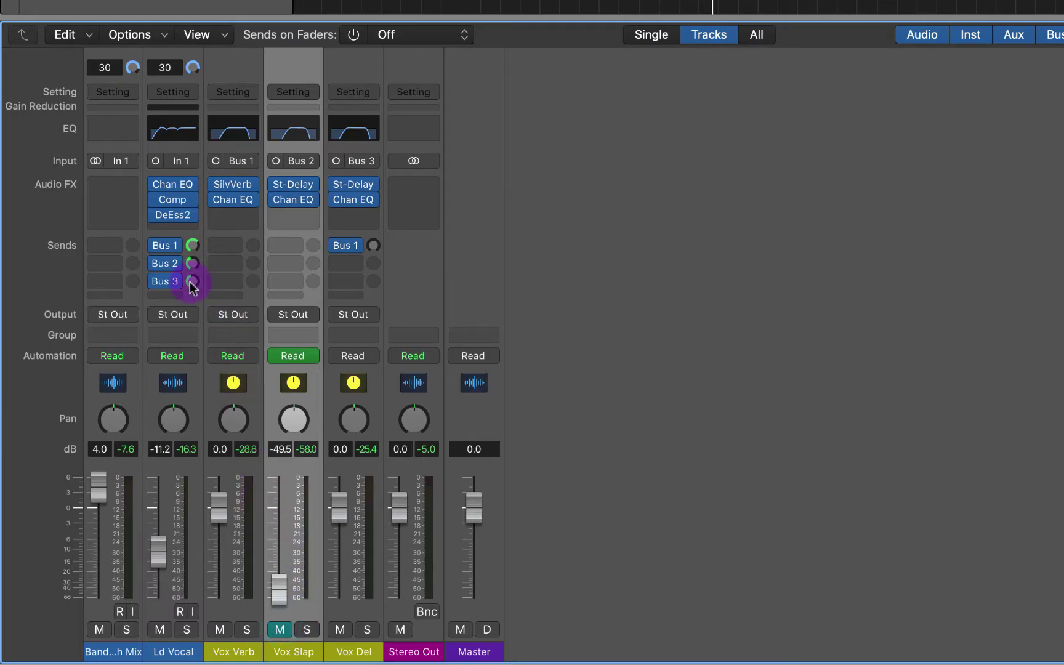
Step: Adjust Ld Vocal's Bus 3 send and raise Vox Del's Bus 1 send to about -11.4 dB
left_click_drag(191, 283, 189, 250)
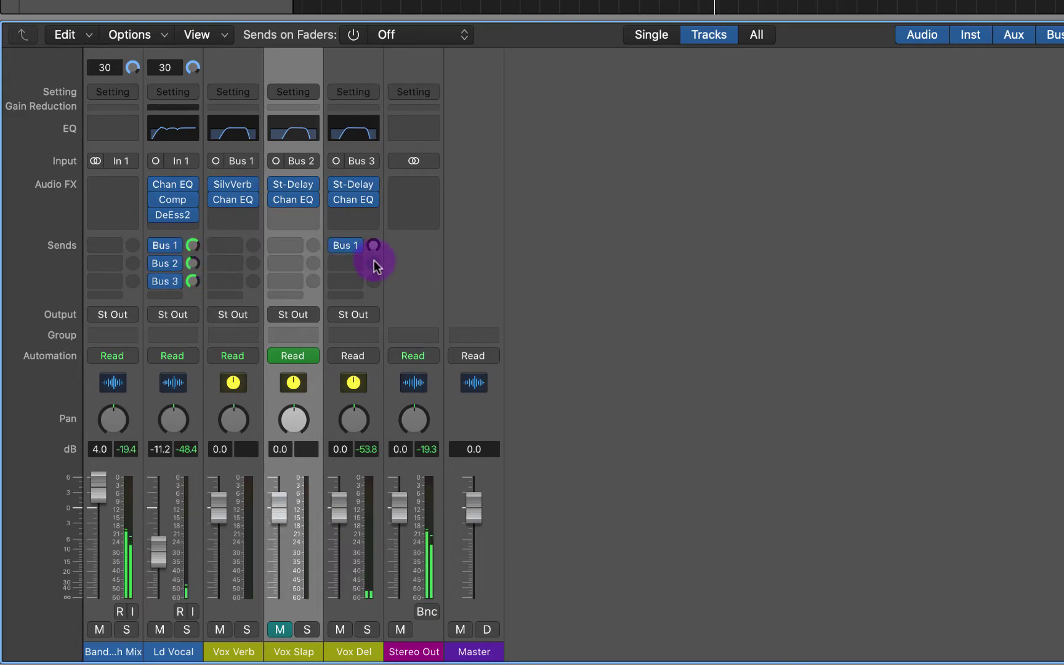
left_click_drag(373, 248, 358, 178)
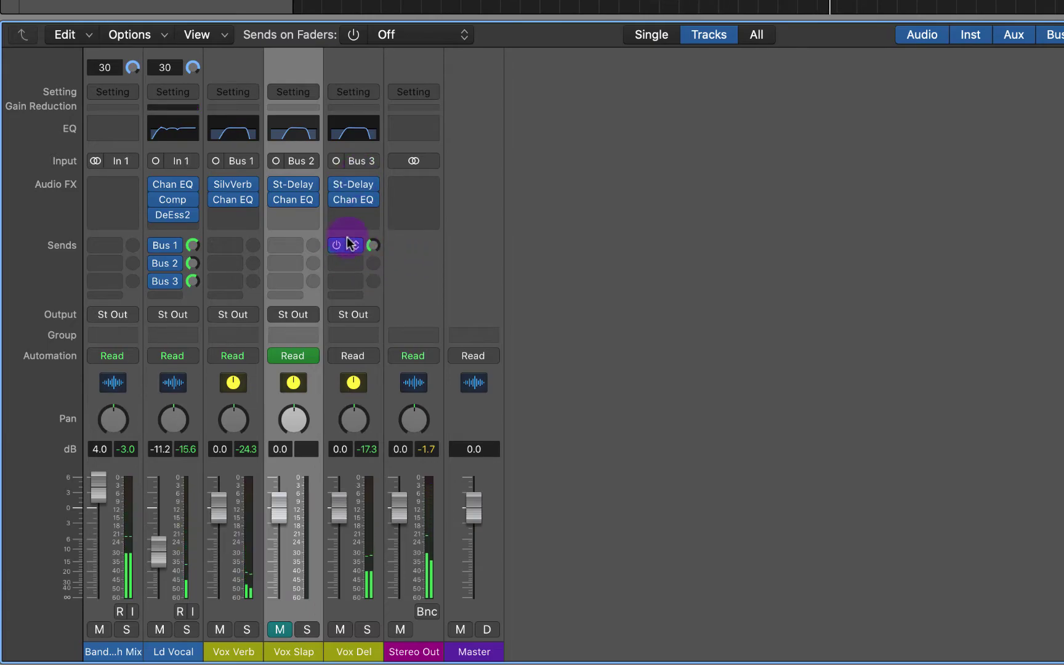
left_click(372, 246)
left_click(356, 284)
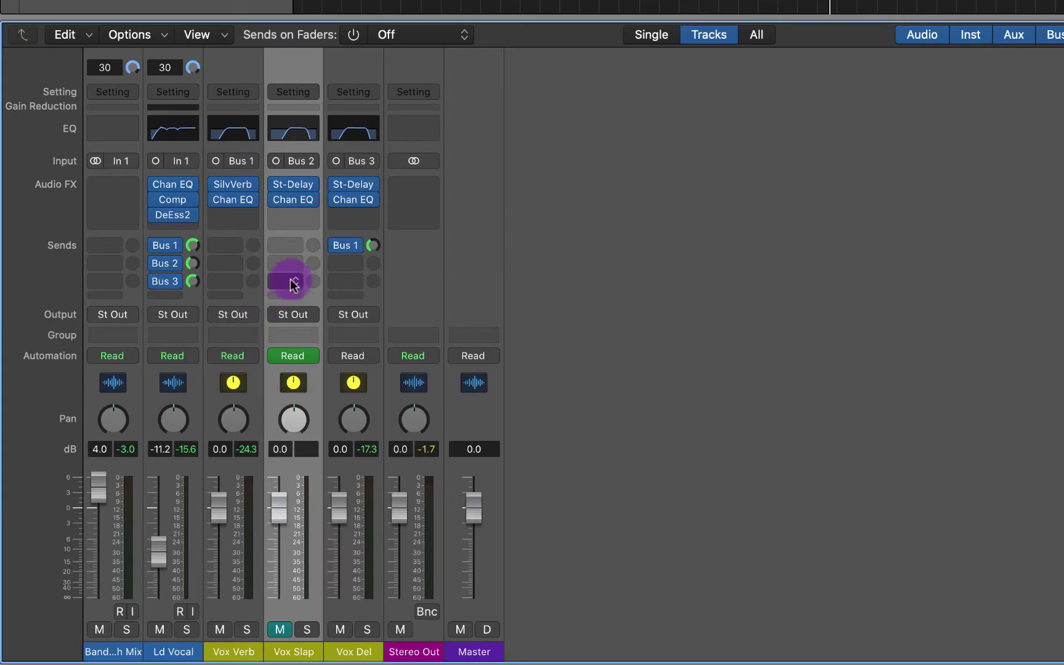
Step: Drop the Vox Del fader to -∞ and switch its Bus 1 send to Pre Fader
mouse_move(358, 250)
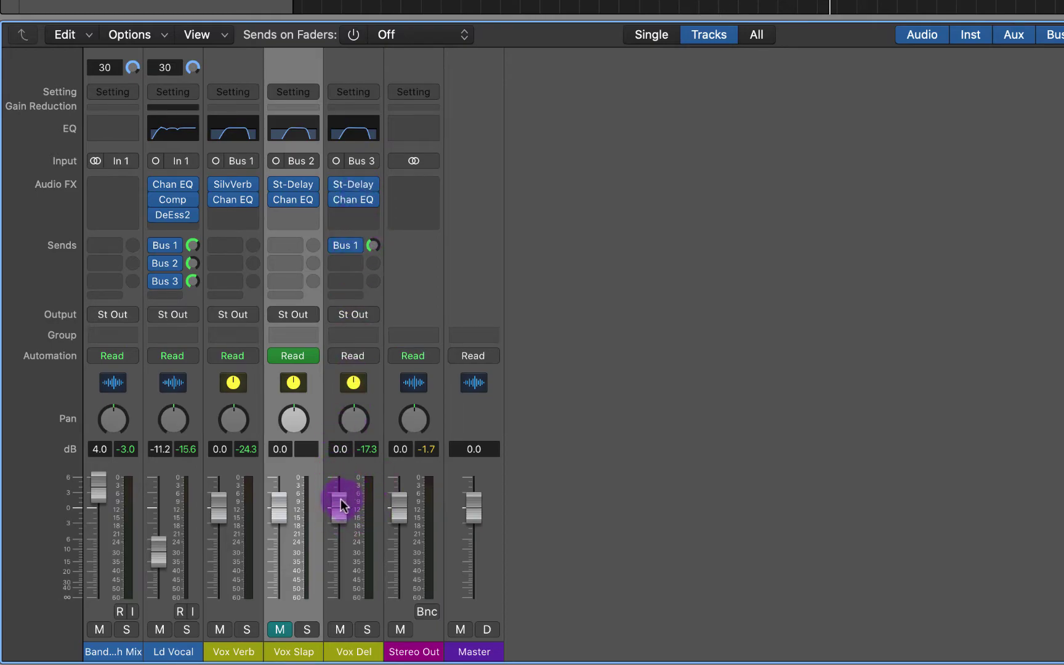
left_click_drag(341, 505, 350, 552)
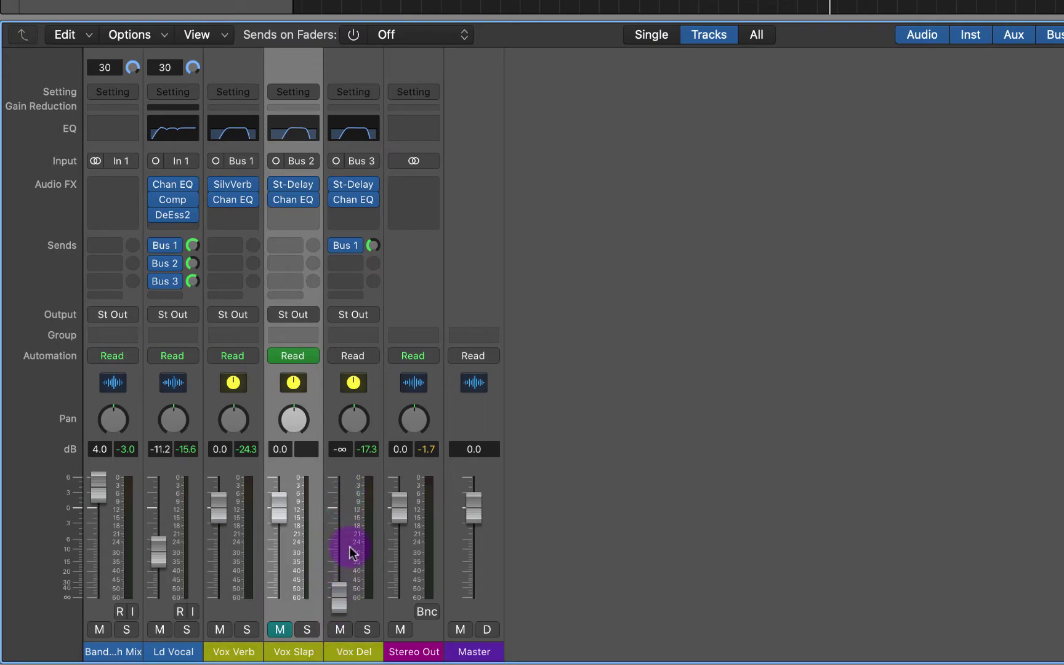
left_click(356, 246)
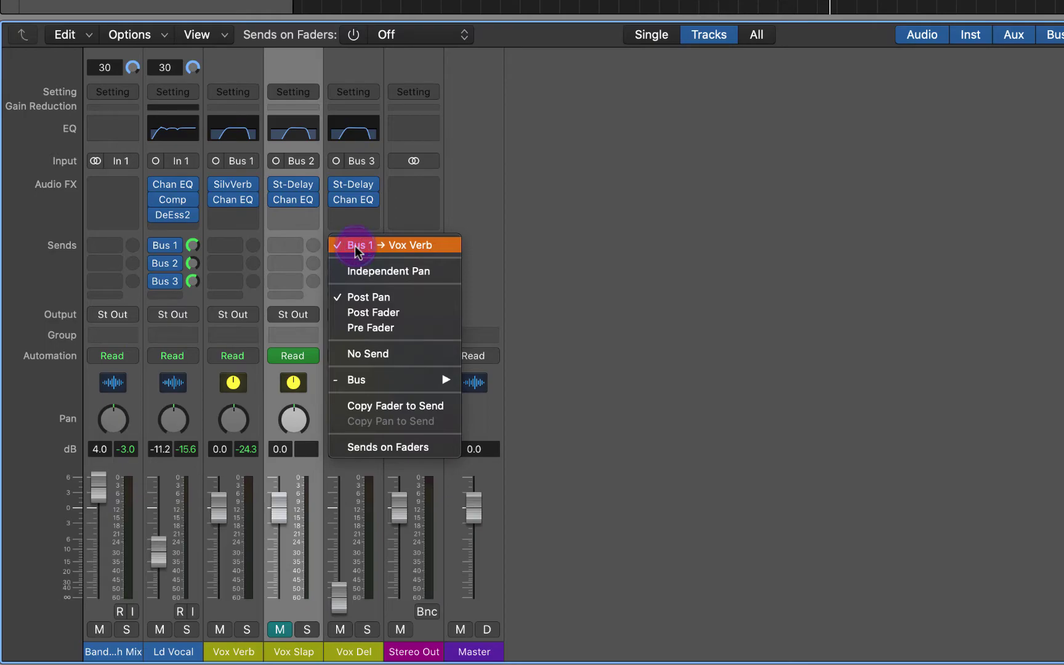
left_click(350, 217)
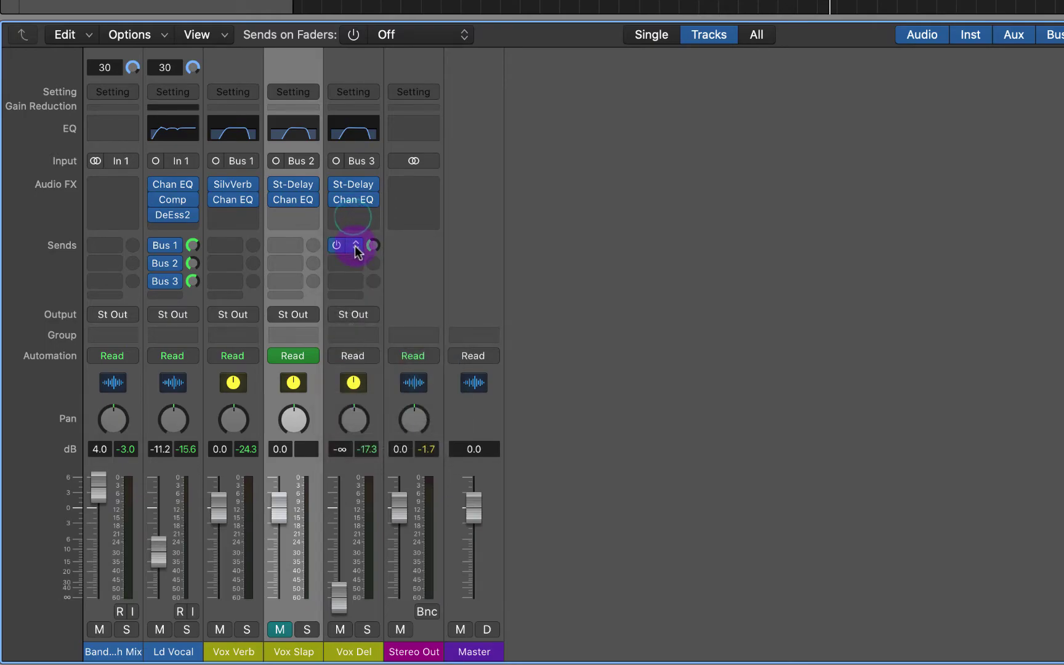
left_click(356, 247)
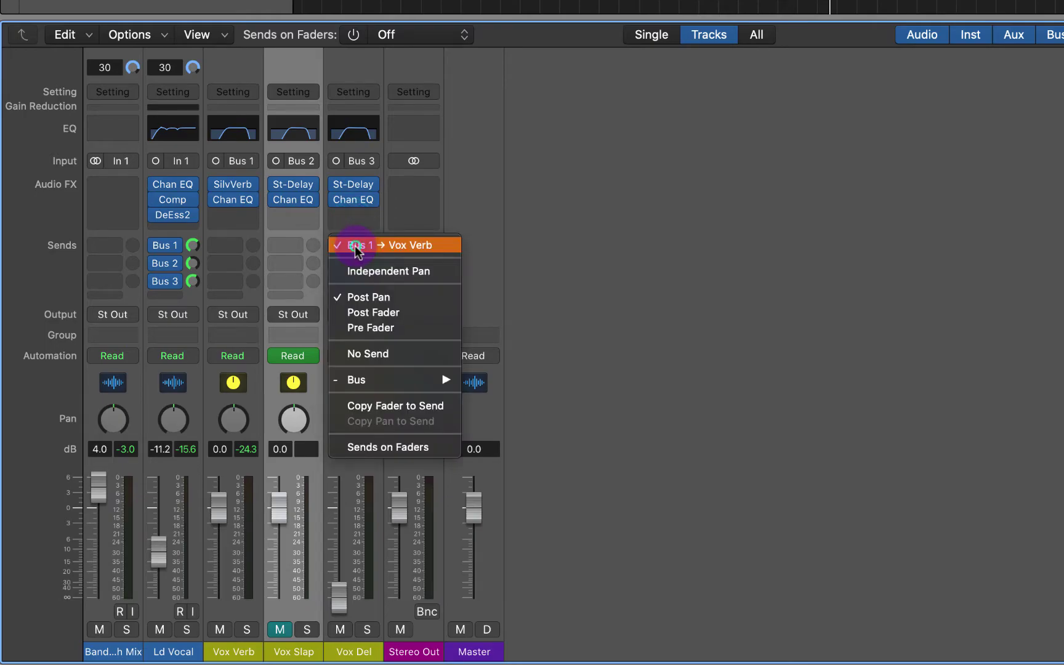
left_click(383, 328)
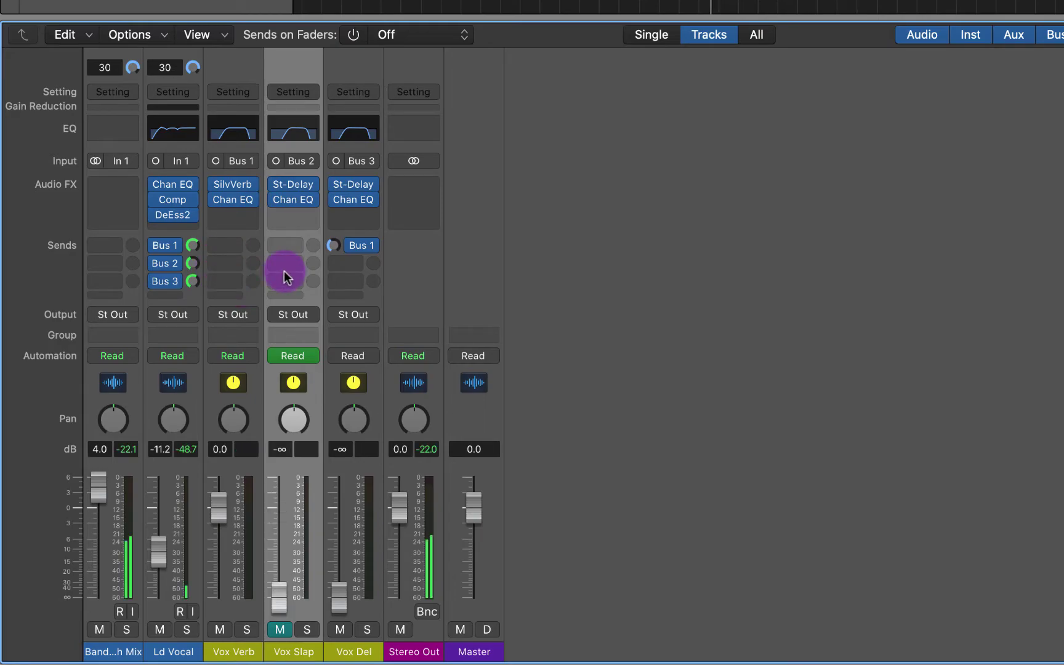
Step: Raise Vox Del's pre-fader Bus 1 send to -3.0, then trim it to +2.4 dB
left_click(332, 245)
left_click_drag(332, 245, 321, 162)
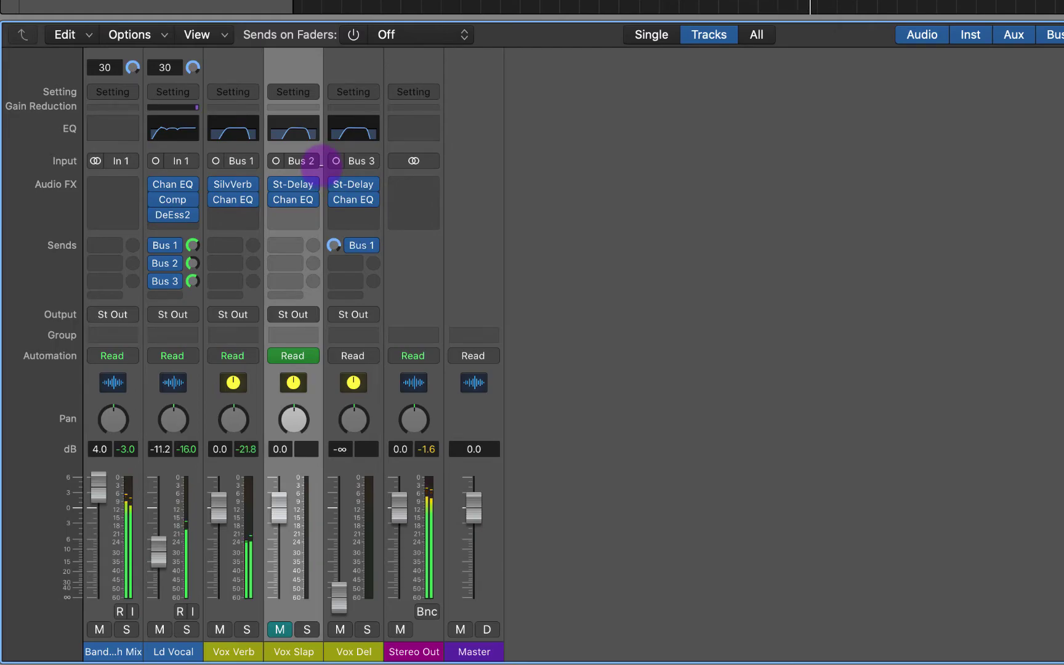
left_click(320, 162)
left_click_drag(320, 162, 320, 162)
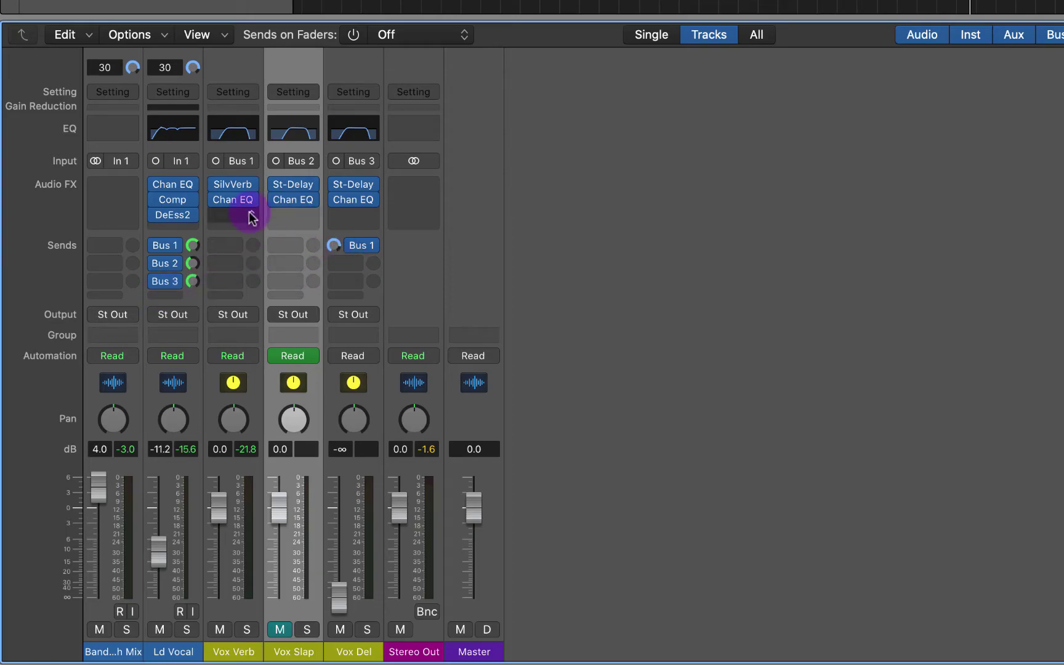
Step: During playback, set Vox Del's fader to about -9.6 dB, its Bus 1 send near -0.2, and mute Vox Slap
key("space")
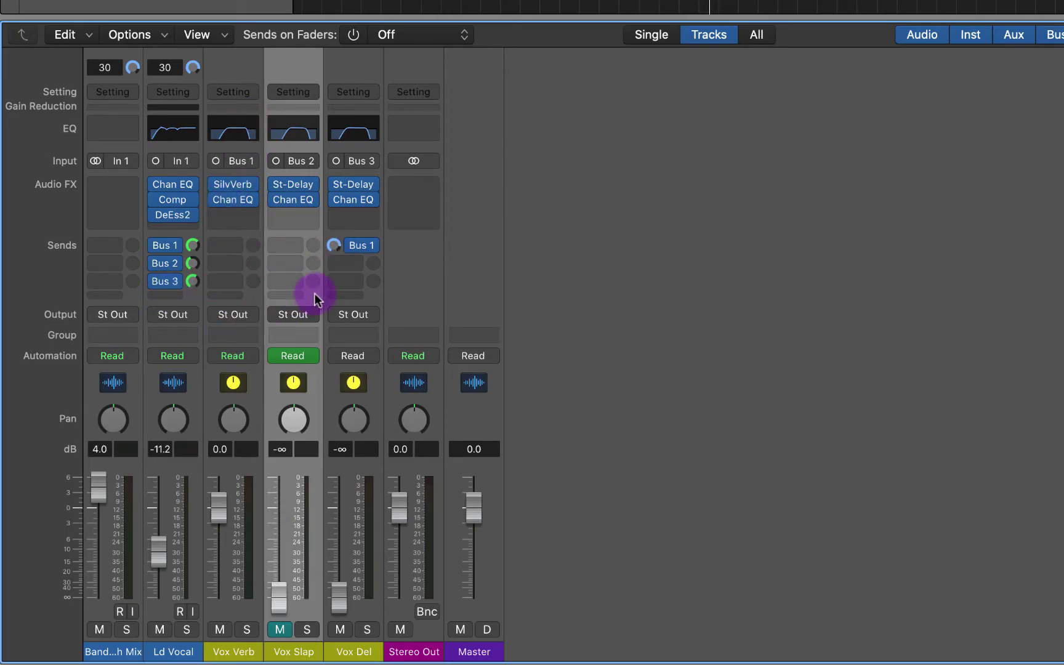
left_click_drag(340, 598, 339, 512)
left_click_drag(339, 449, 340, 491)
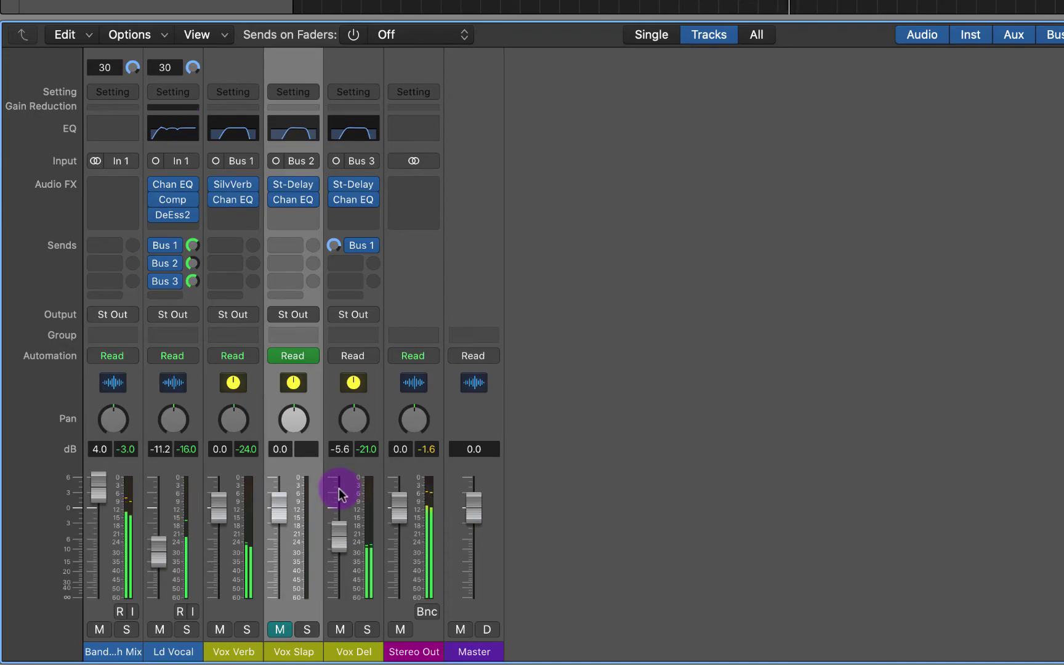
left_click_drag(334, 246, 333, 265)
left_click_drag(336, 493, 334, 558)
left_click(278, 630)
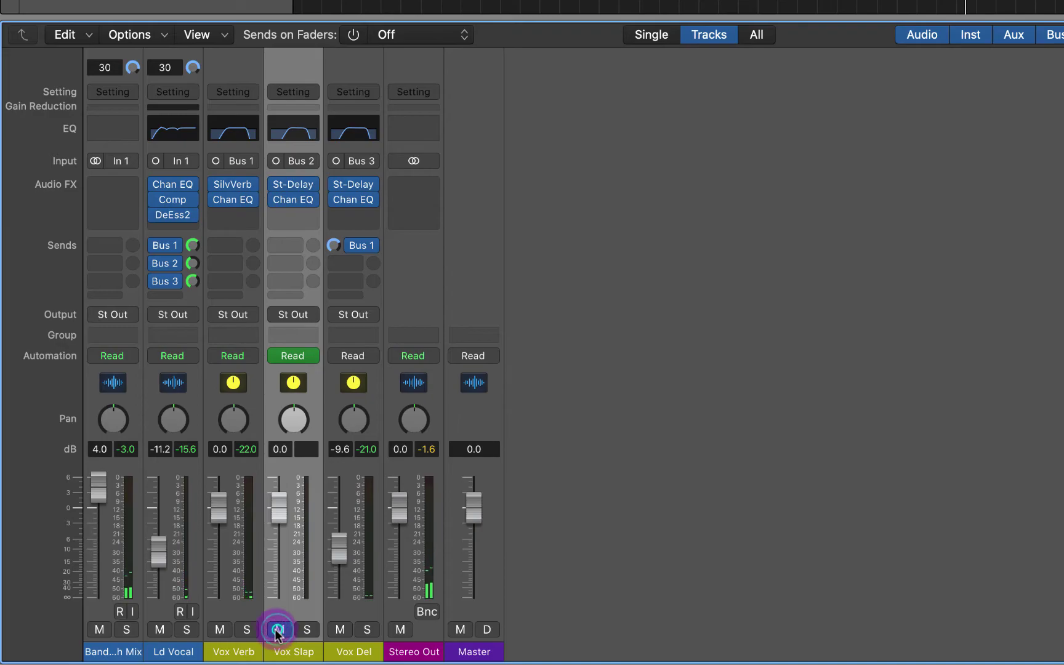
Step: Mute Vox Verb and Vox Del and play the vocal with all effect returns silent
left_click(220, 629)
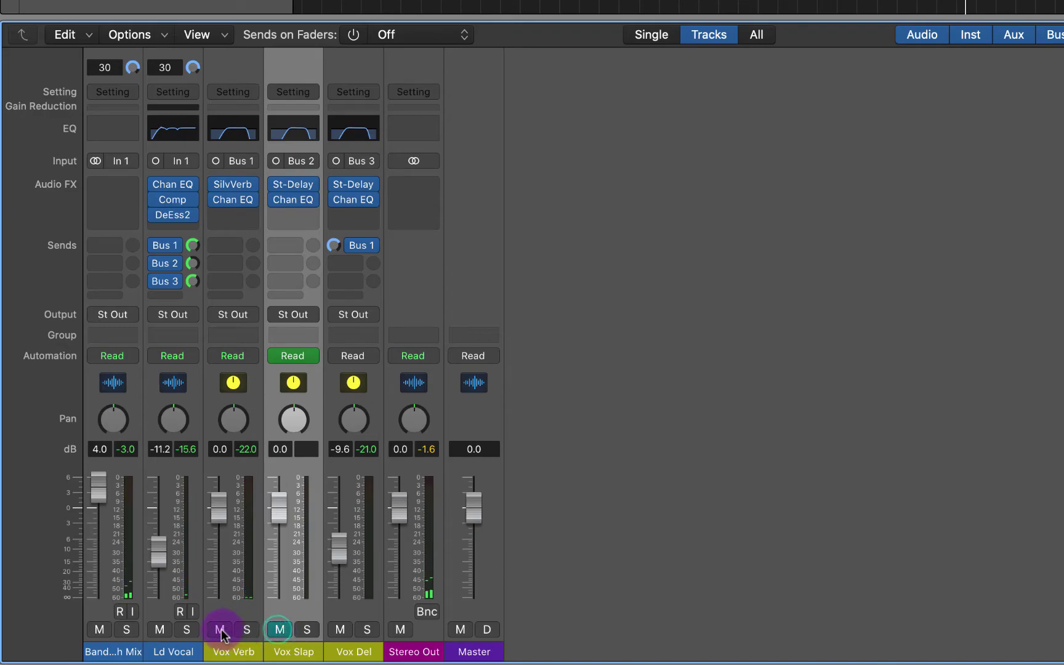
left_click(340, 630)
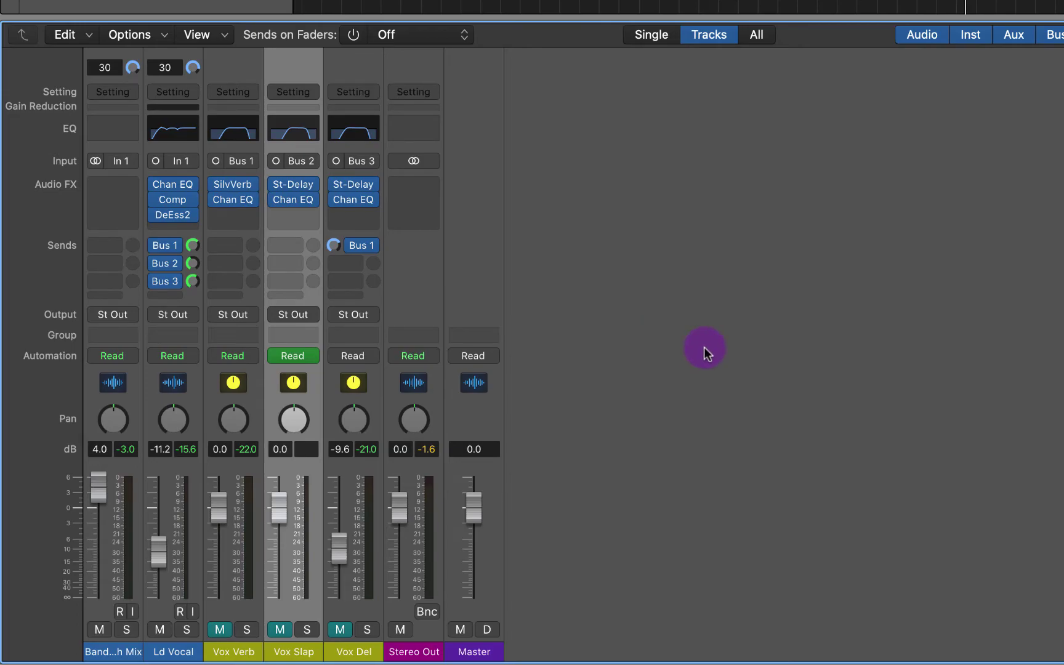
key("space")
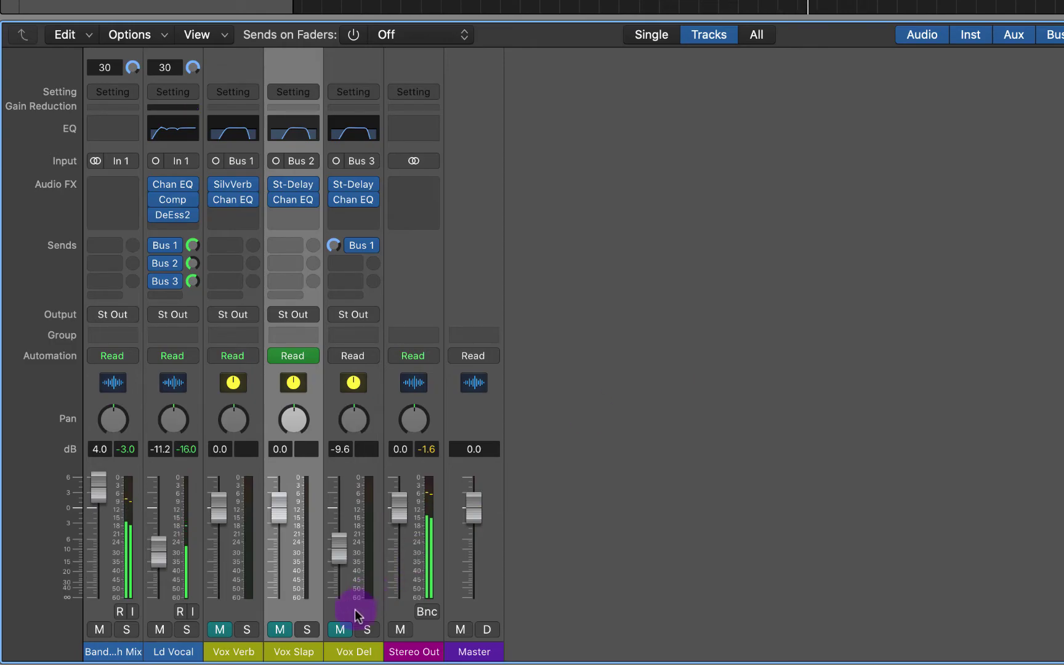
Step: Unmute the Vox Del, Vox Slap and Vox Verb returns again
left_click(340, 629)
left_click(277, 629)
left_click(220, 630)
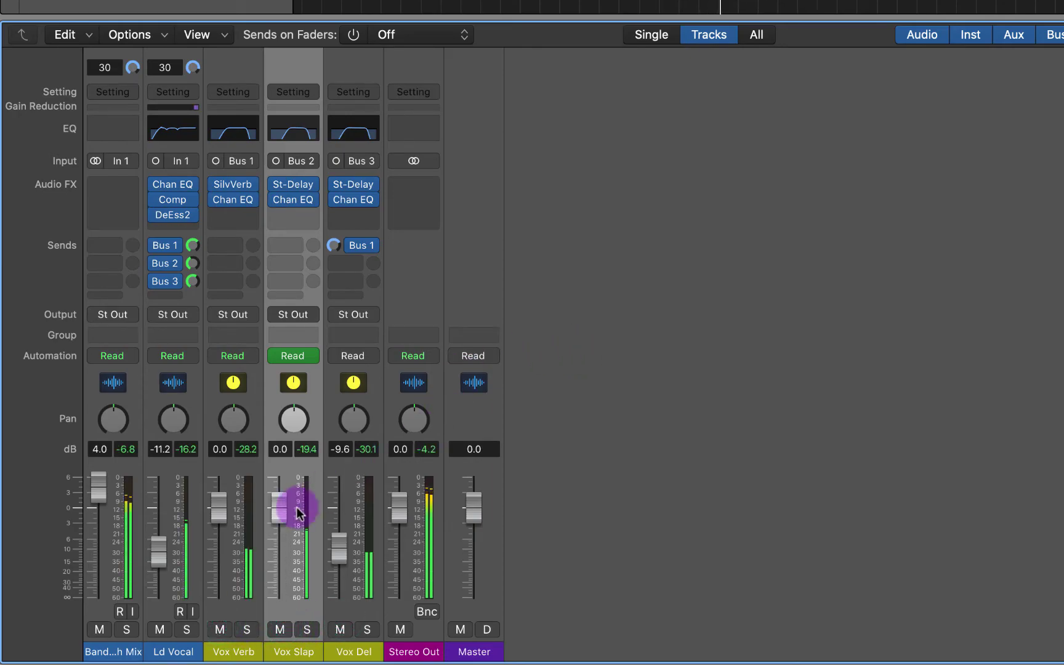
left_click_drag(279, 507, 279, 527)
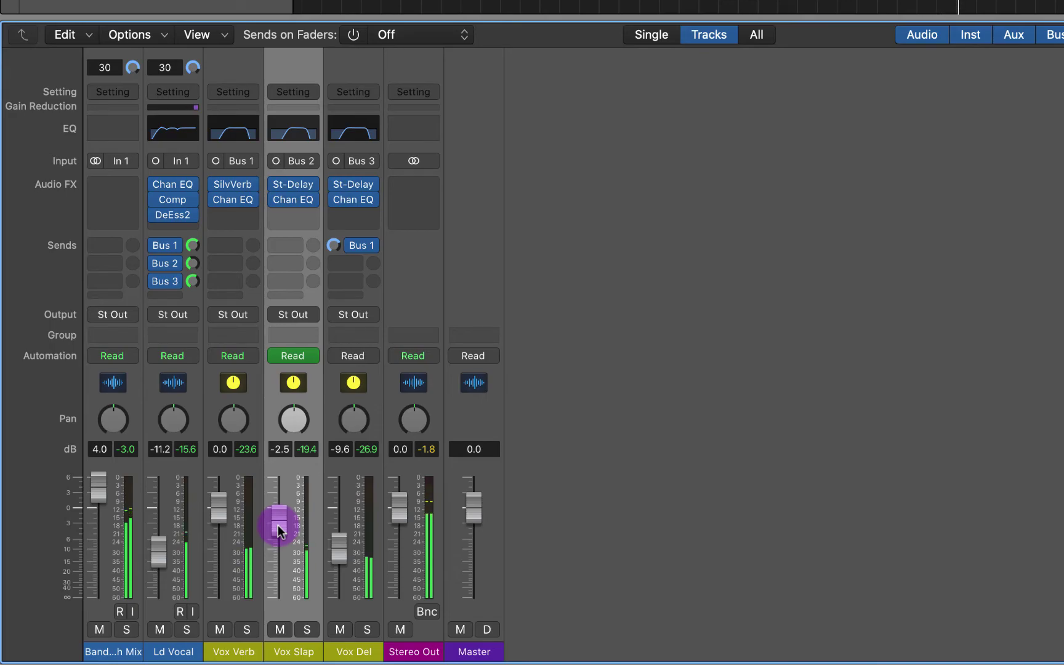
left_click(279, 529, "alt")
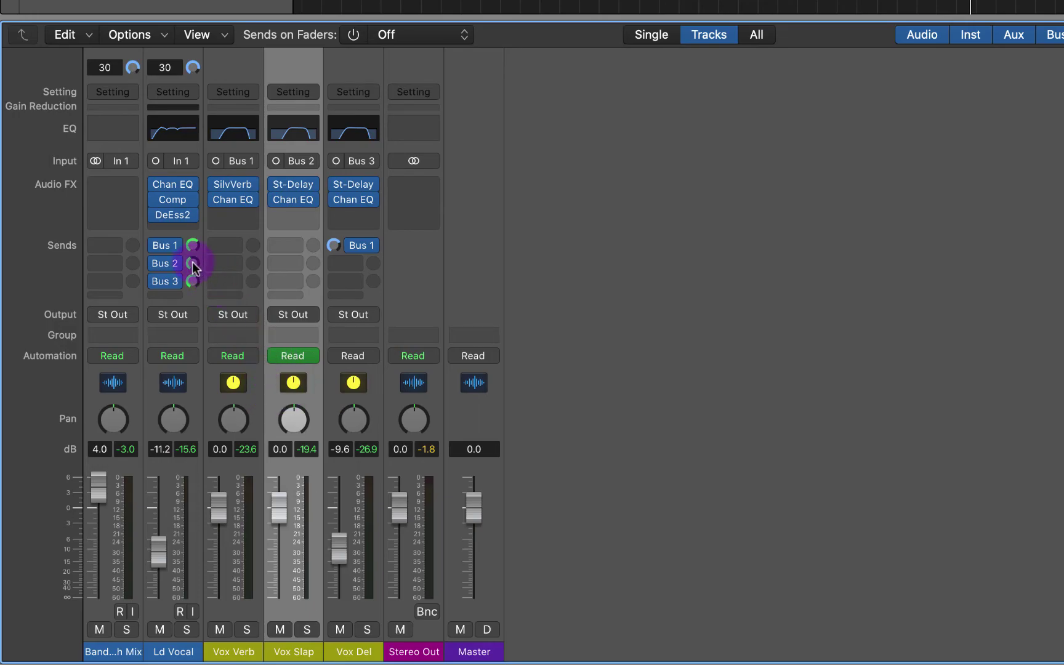
Step: Lower Ld Vocal's Bus 2 send, reset its Bus 3 send, and bring up Vox Del's Stereo Delay (410/430 ms, 35% feedback)
left_click_drag(193, 266, 193, 282)
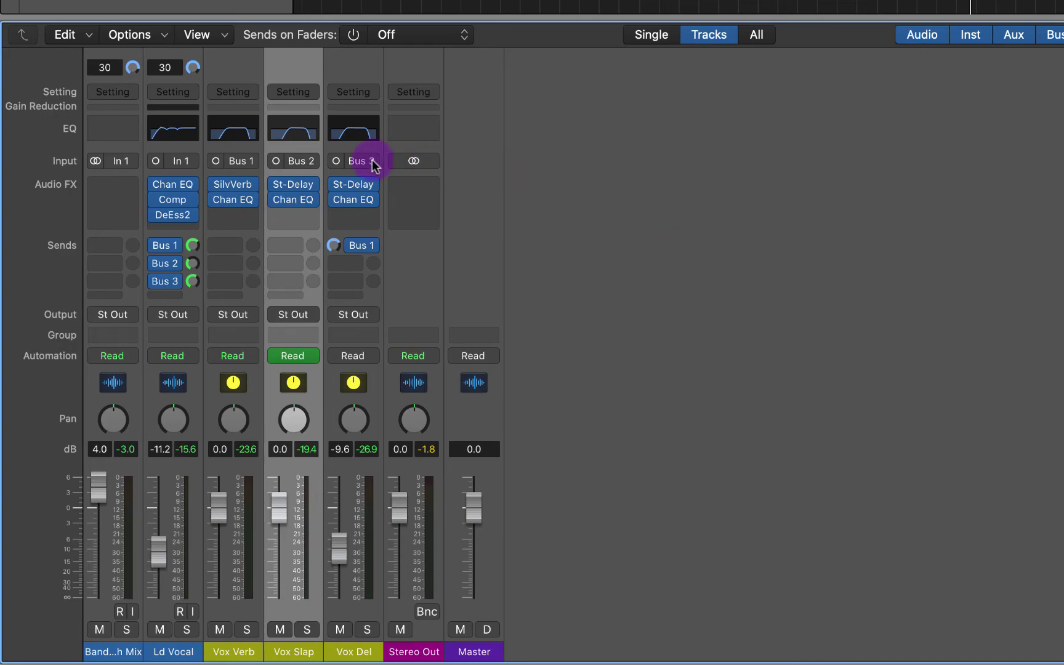
left_click(156, 293)
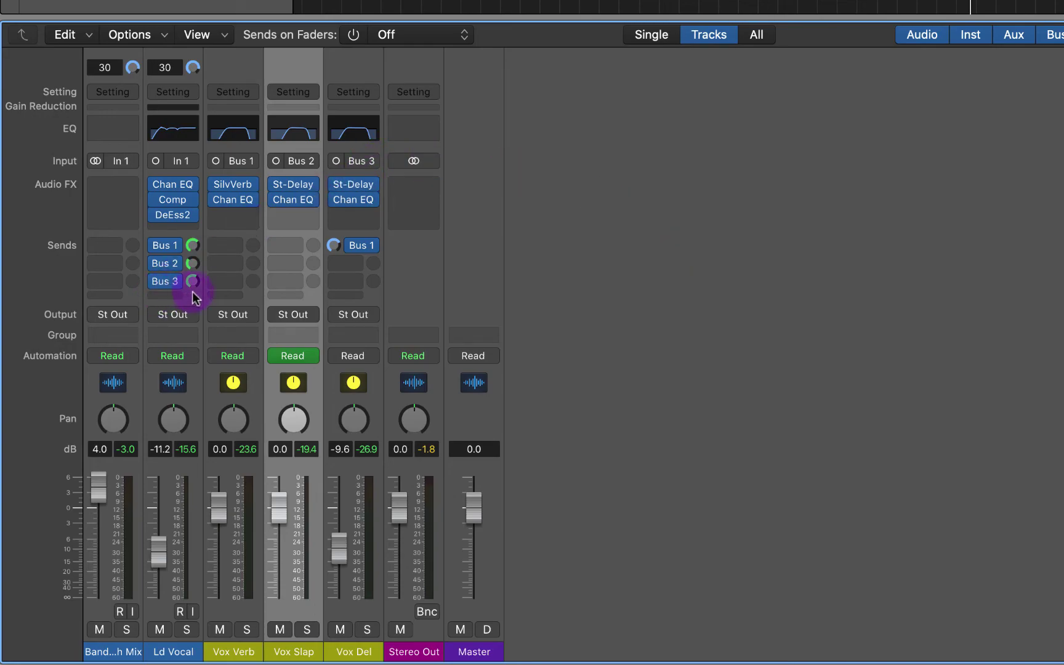
left_click_drag(191, 286, 194, 281)
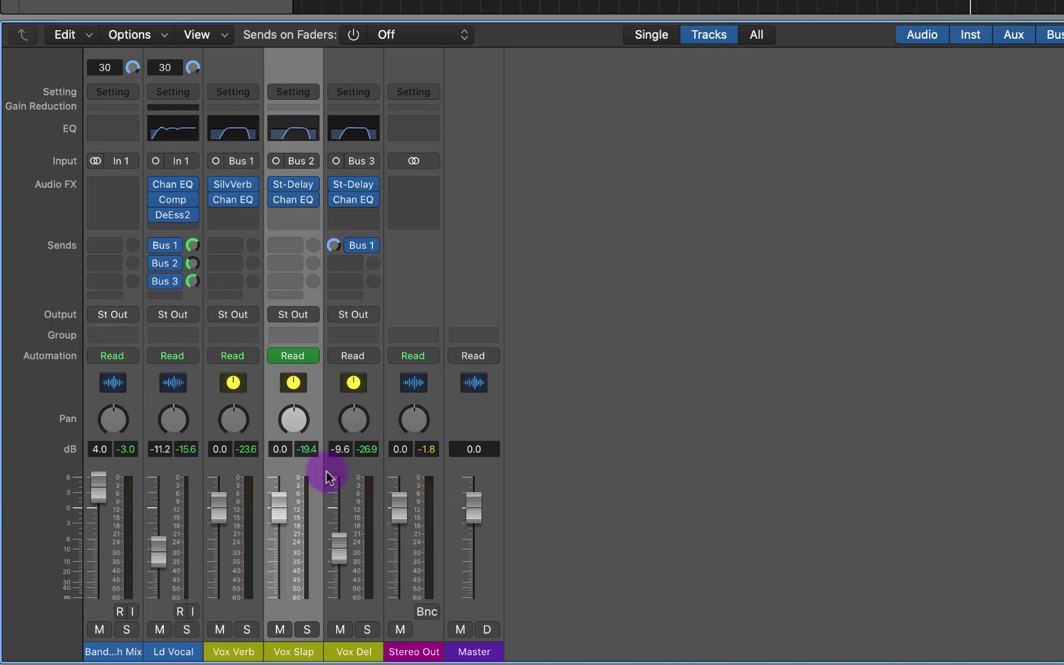
left_click(352, 632)
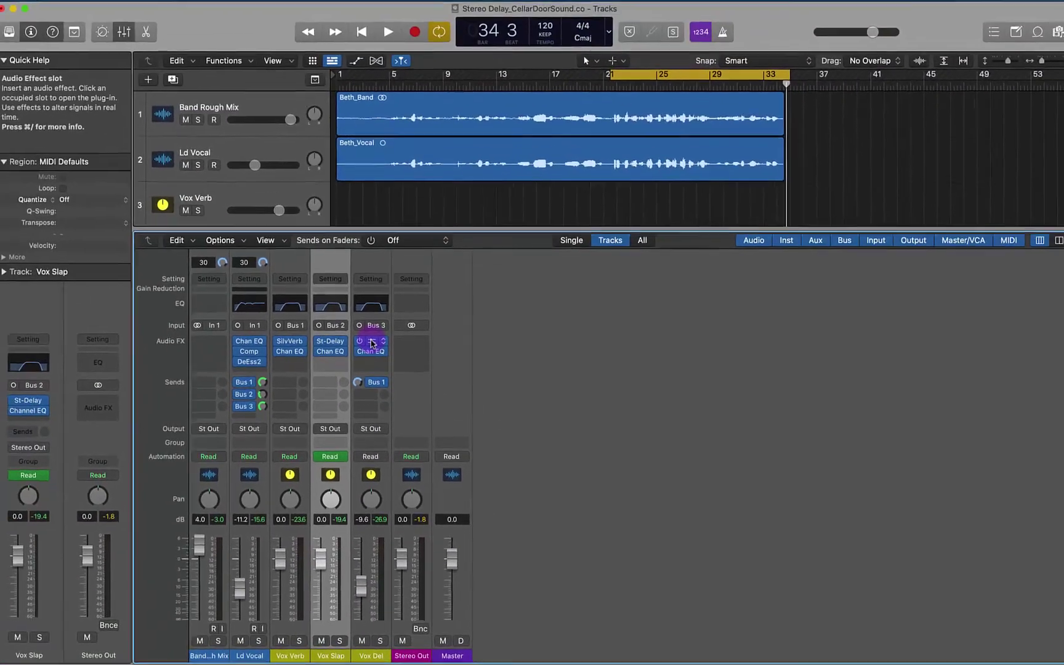
left_click(372, 343)
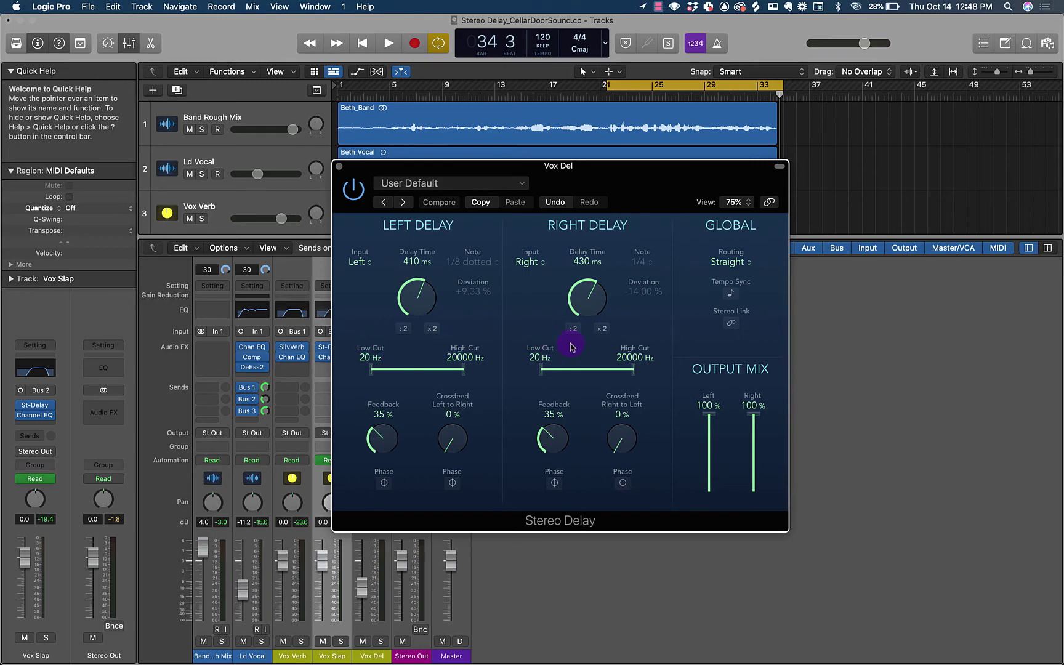
Step: Check in Chrome's BPM calculator that a quarter note at 140 BPM is 429 ms, then return to Logic
key("super+Tab")
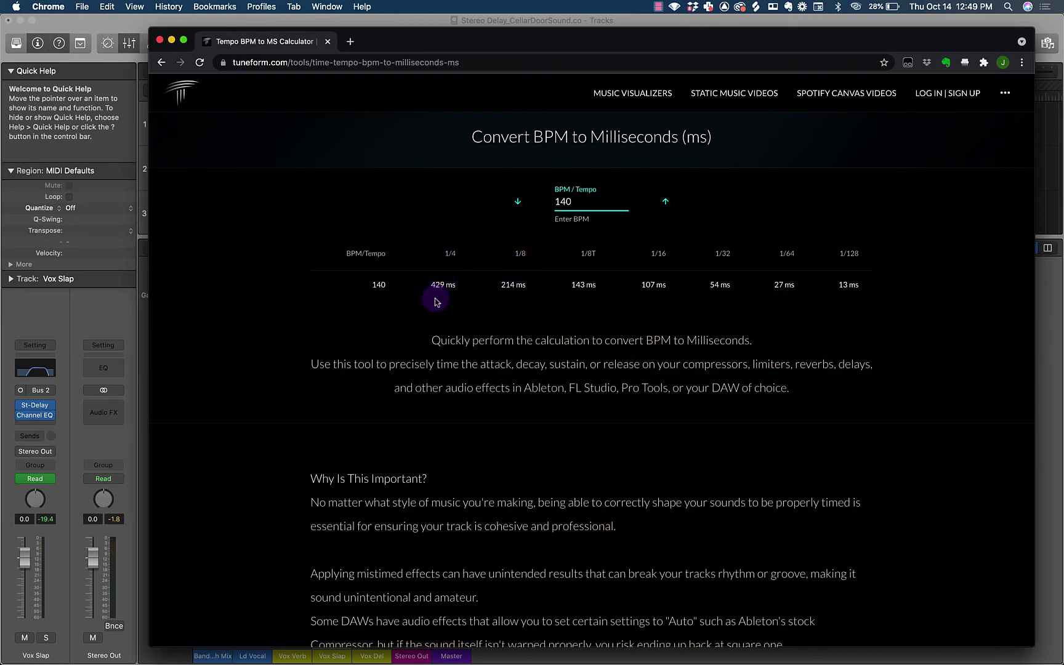
key("super+Tab")
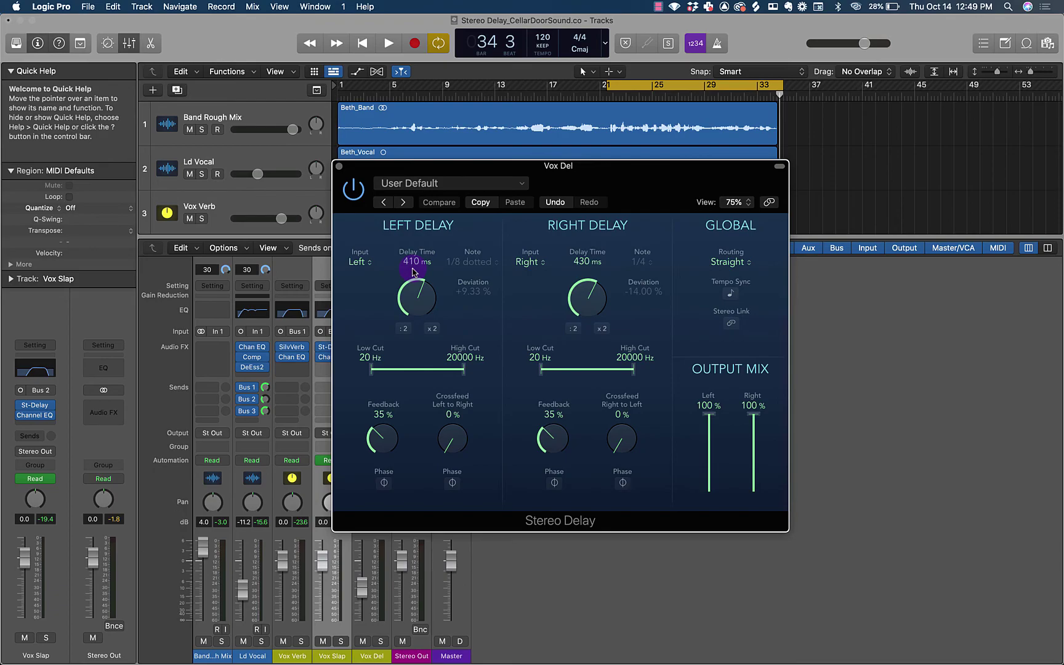
Step: Close the Stereo Delay window, inspect Vox Del's Channel EQ, then close that window too
left_click(339, 166)
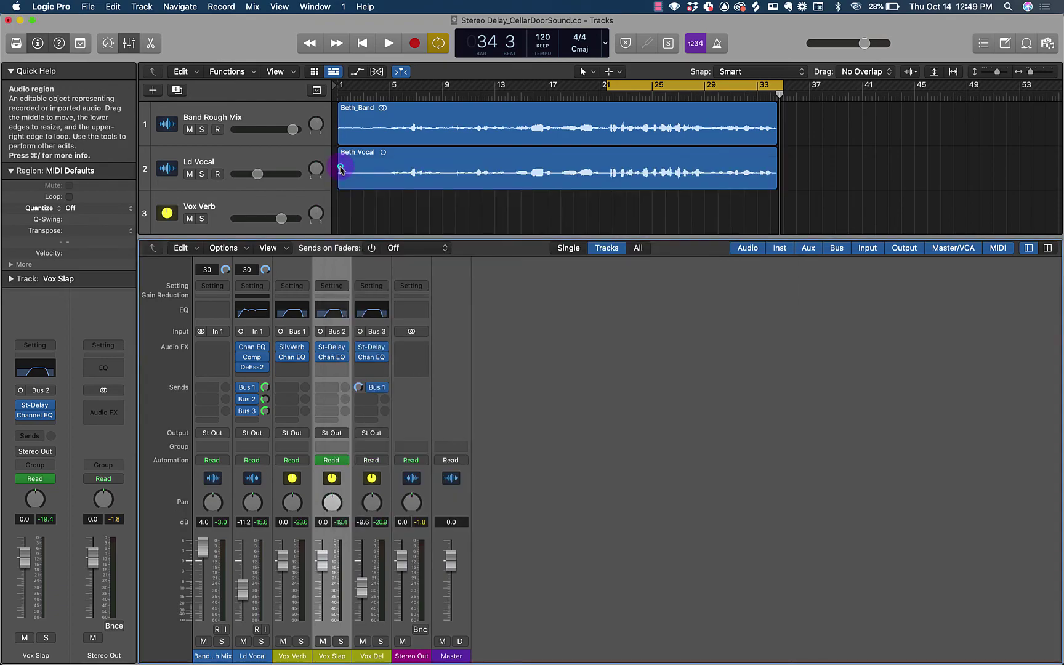
left_click(356, 358)
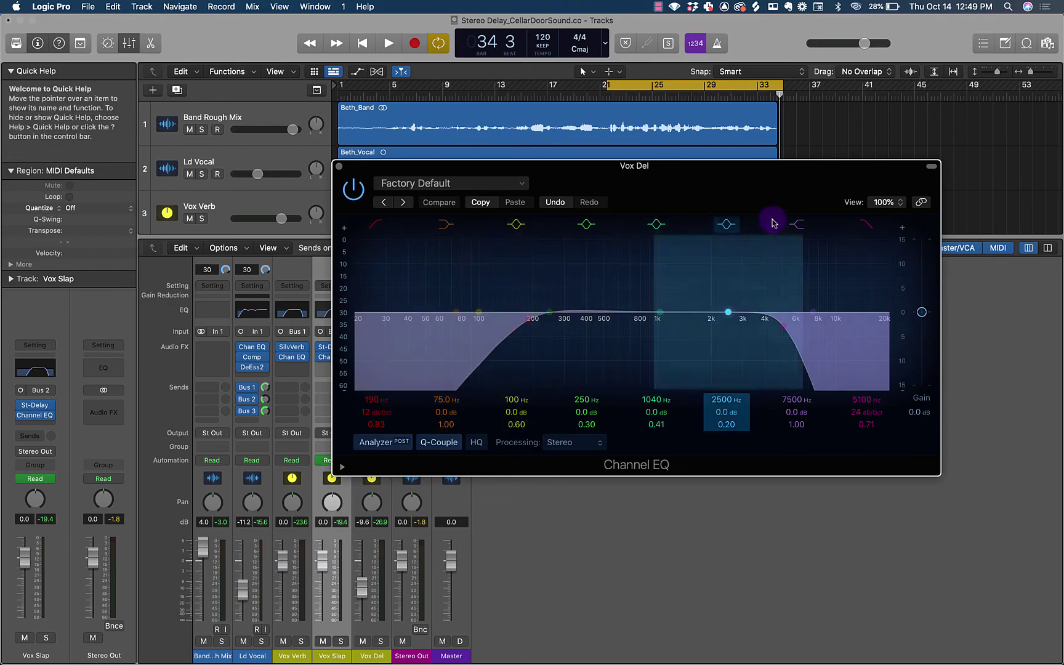
left_click(338, 166)
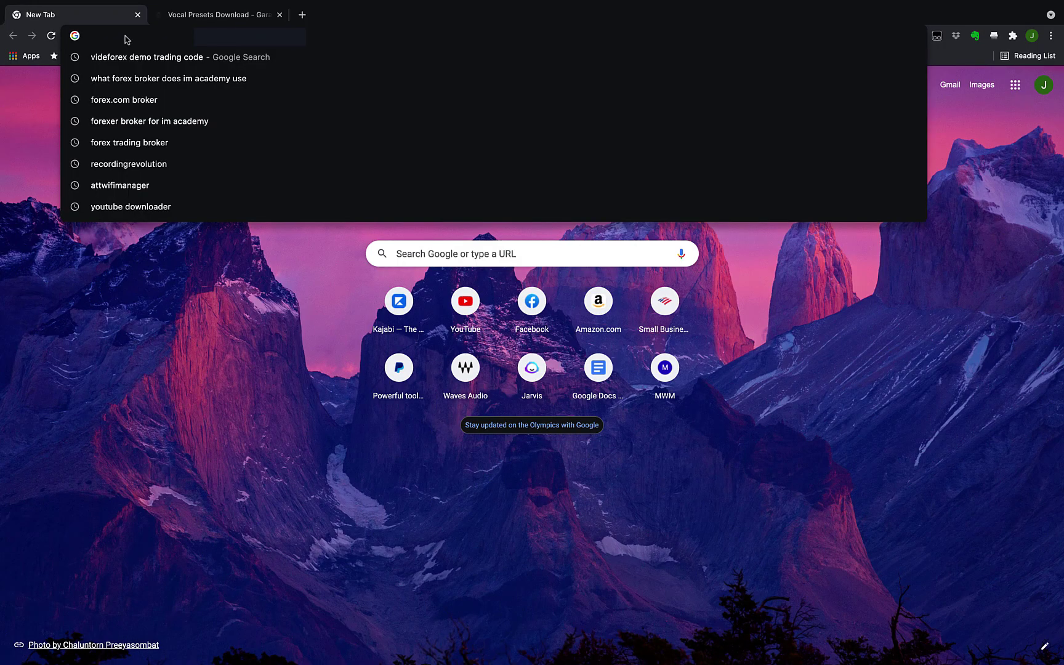
Step: Load the cellardoorsound.co free presets page, skip ahead in its video, and retype the address in a new tab
type("www.cellard")
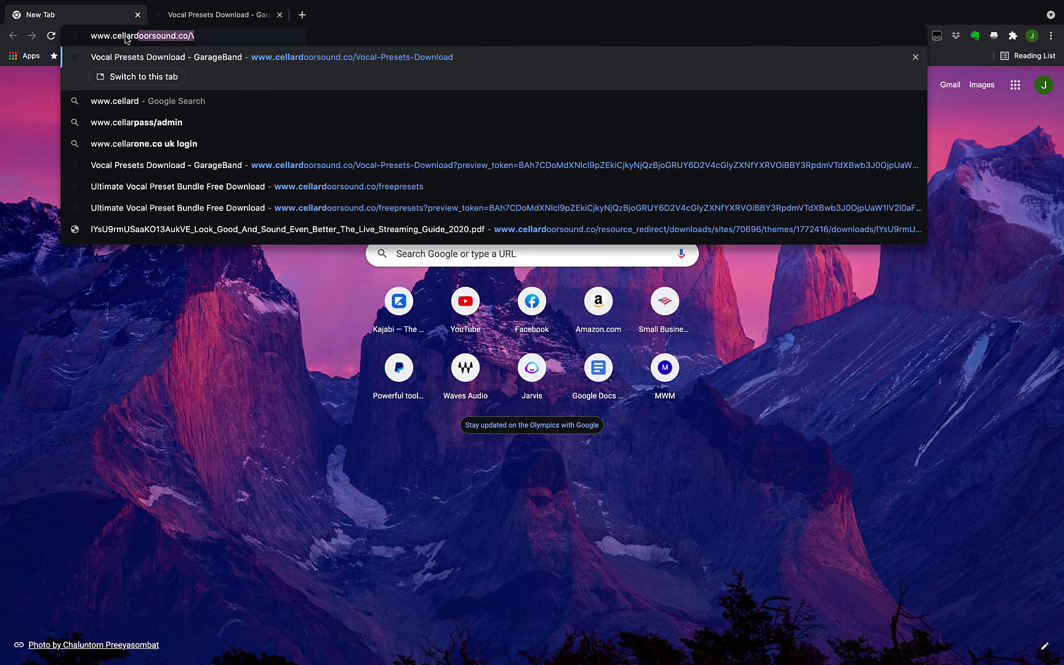
type("oorsound.co/")
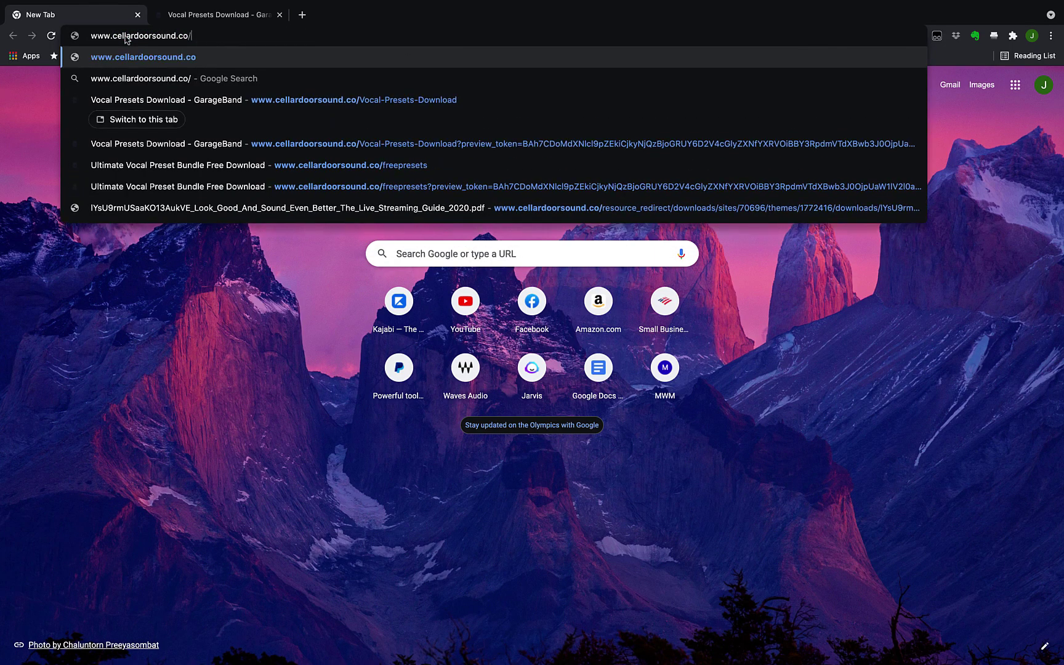
type("fre")
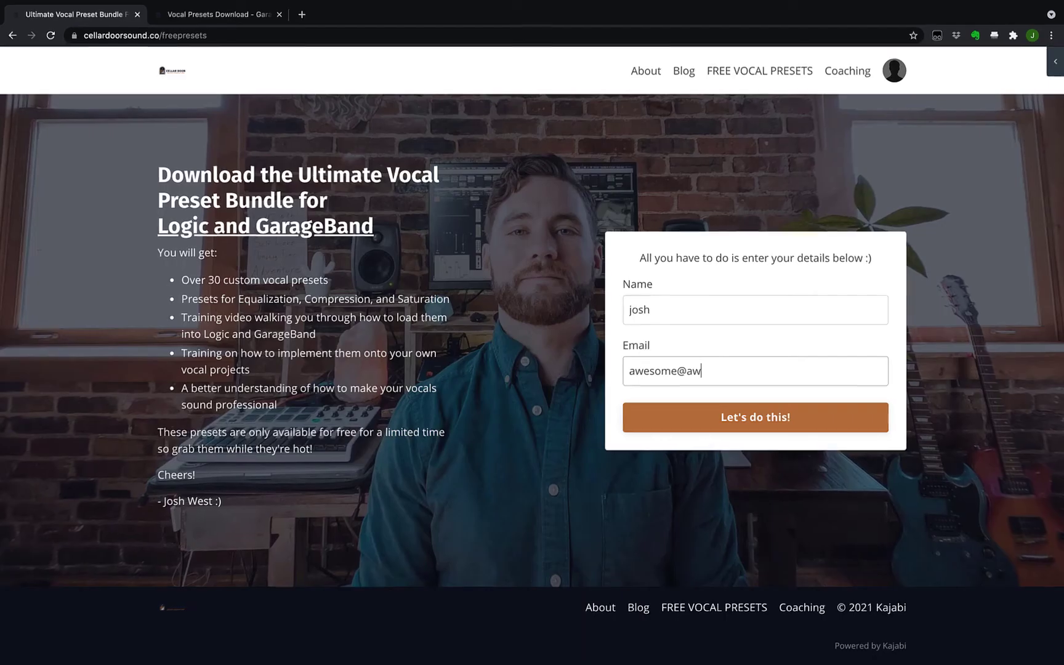
type("some.")
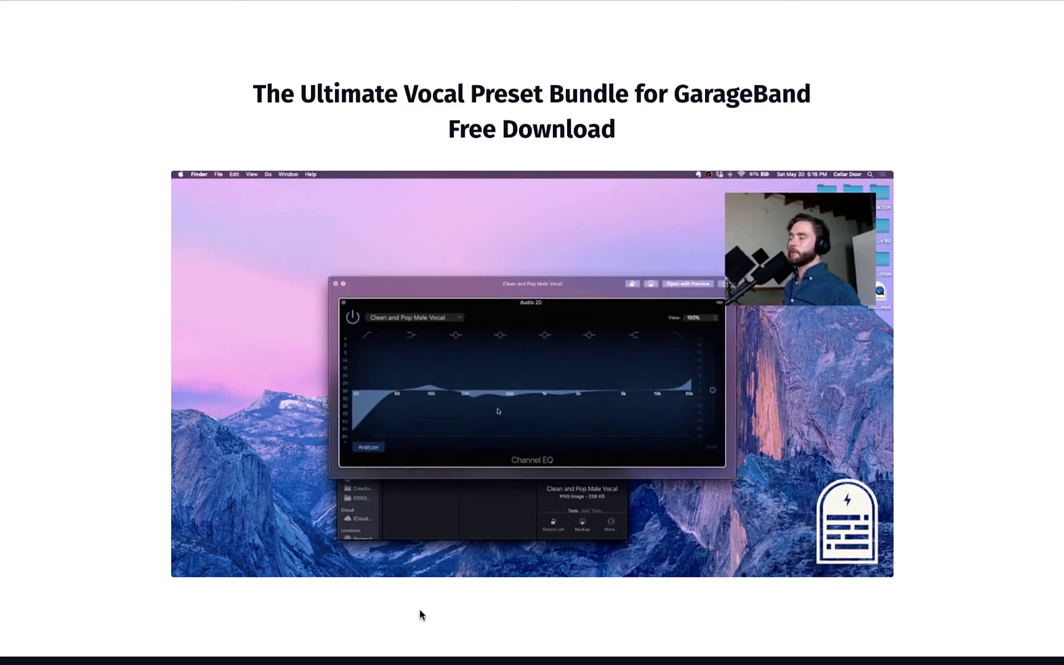
left_click(479, 565)
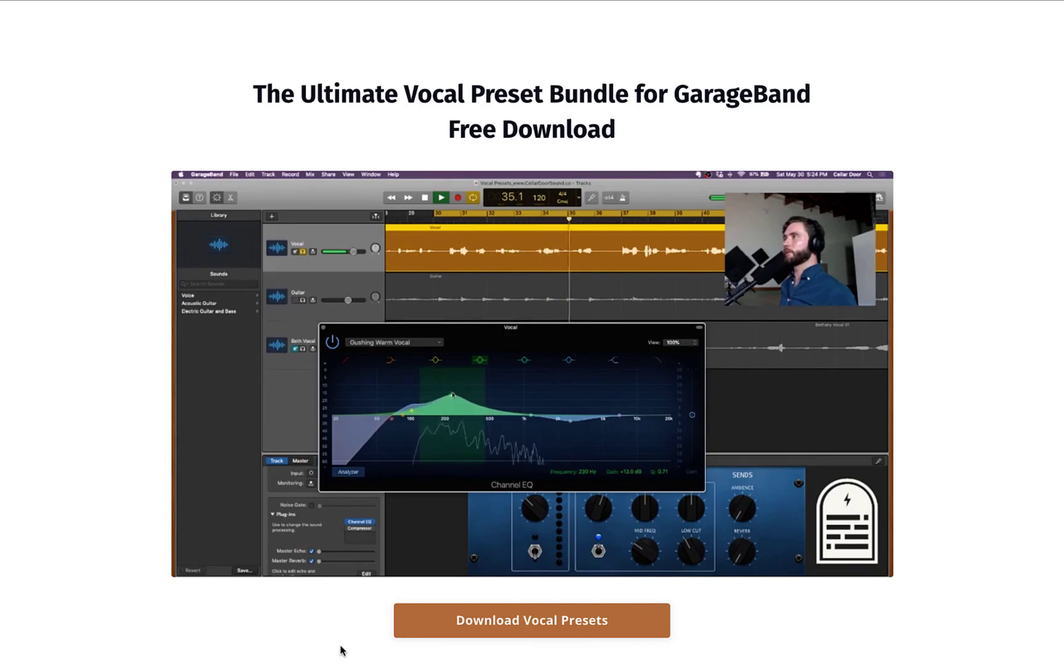
mouse_move(322, 528)
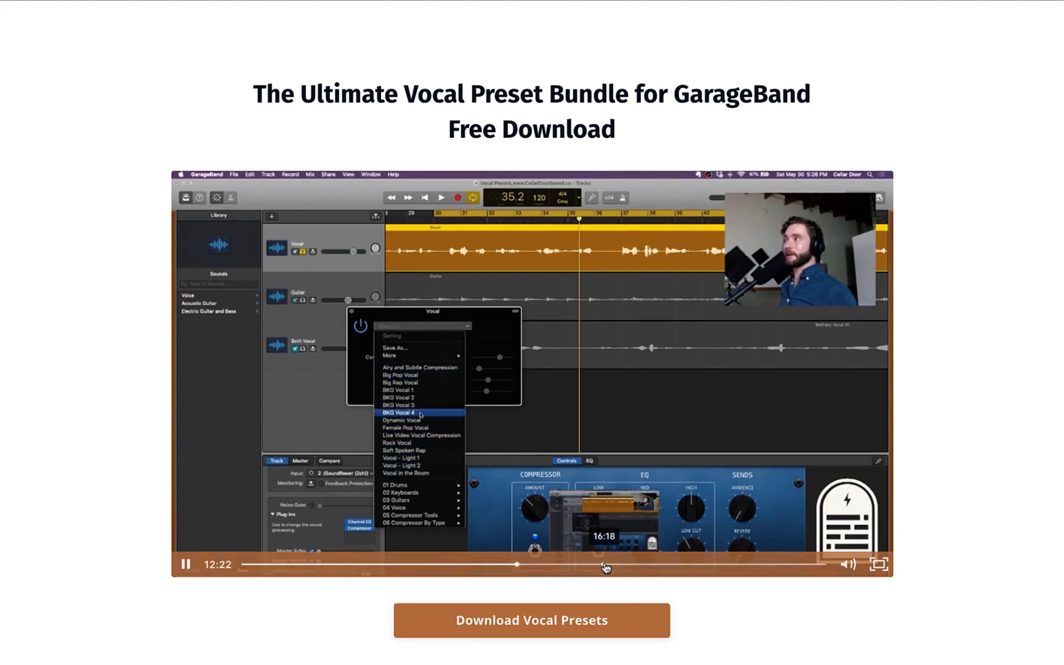
key("super+t")
type("www.cellardoorsound")
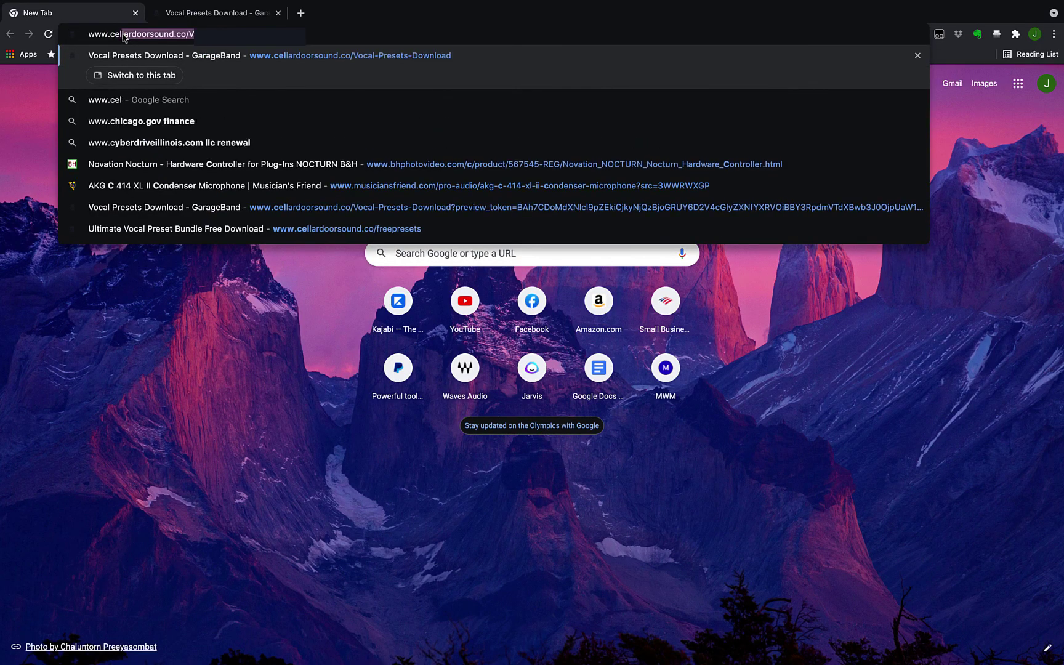
type(".co/fre")
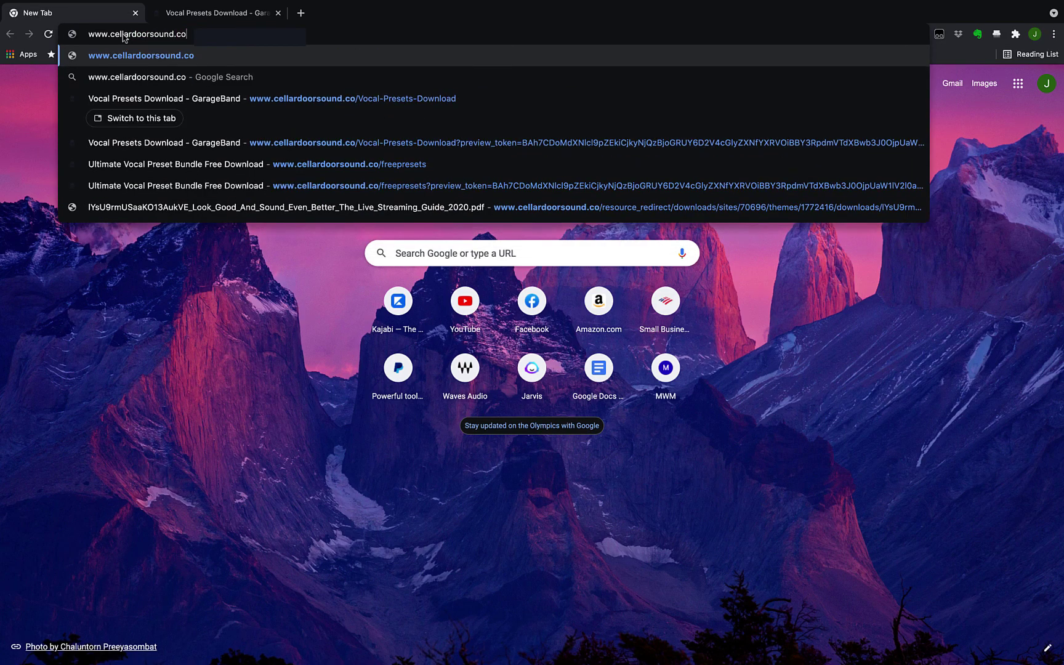